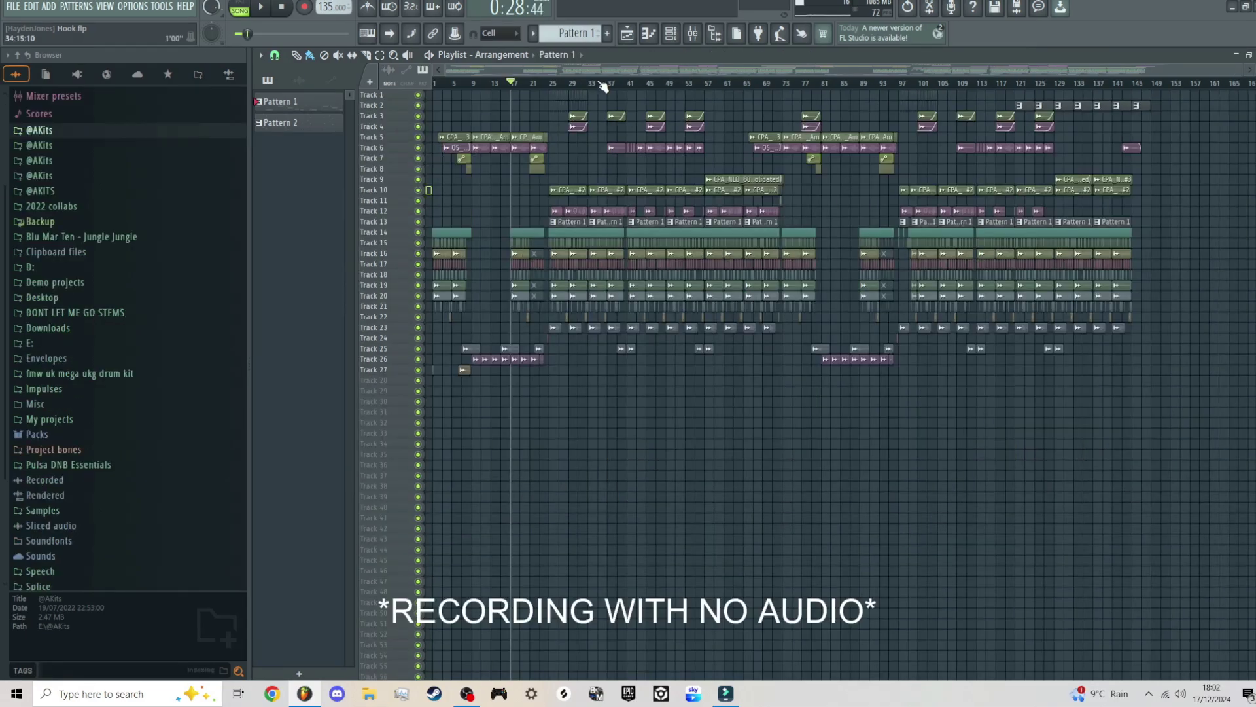
Play the arrangement from bar 17 and save the Hook.flp project.
{"action": "key", "text": "space"}
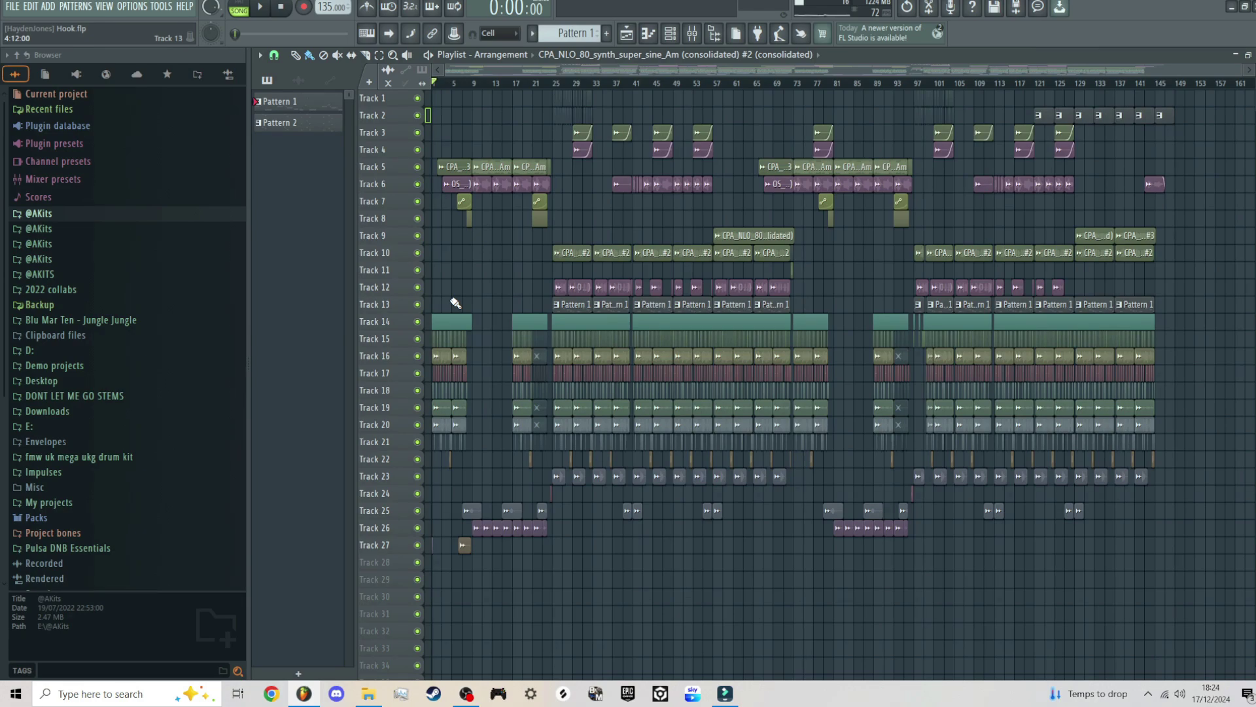
{"action": "key", "text": "ctrl+s"}
Play the arrangement from bar 17 to hear the build-up leading into the first drop, and stop near bar 33.
{"action": "scroll", "coordinate": [450, 88], "scroll_direction": "up", "scroll_amount": 2}
{"action": "scroll", "coordinate": [450, 88], "scroll_direction": "up", "scroll_amount": 2}
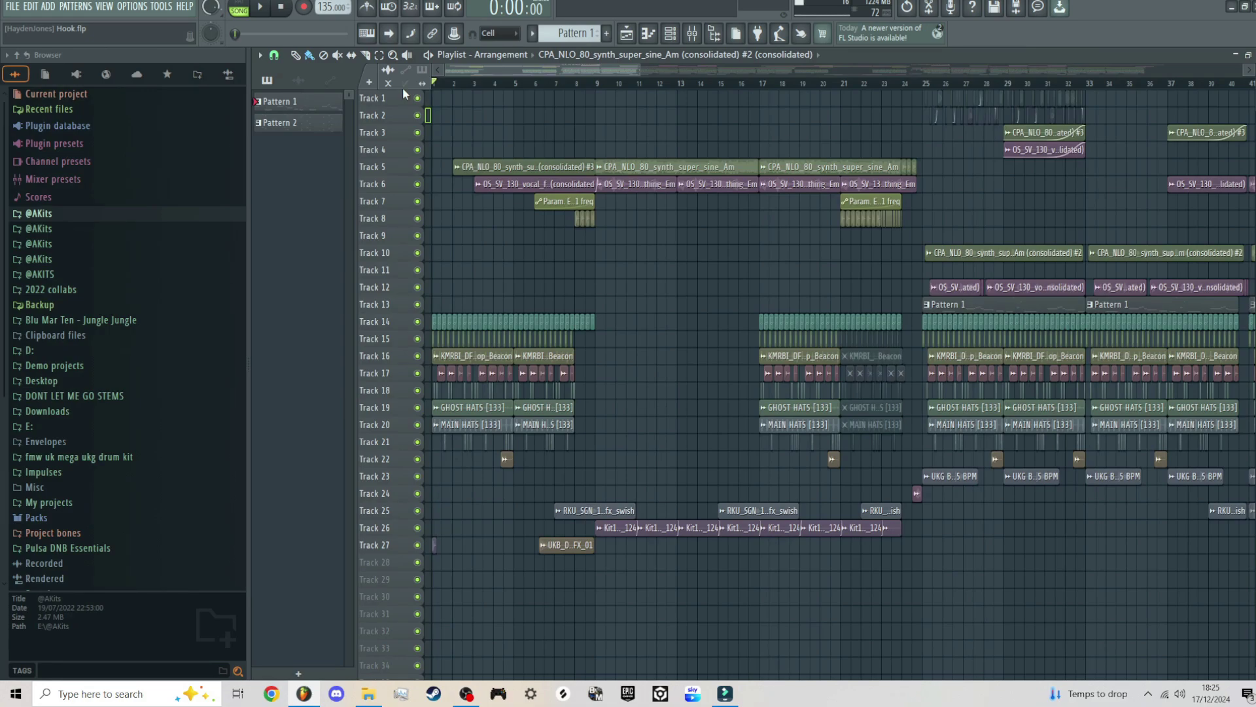
{"action": "left_click_drag", "start_coordinate": [740, 83], "coordinate": [749, 83]}
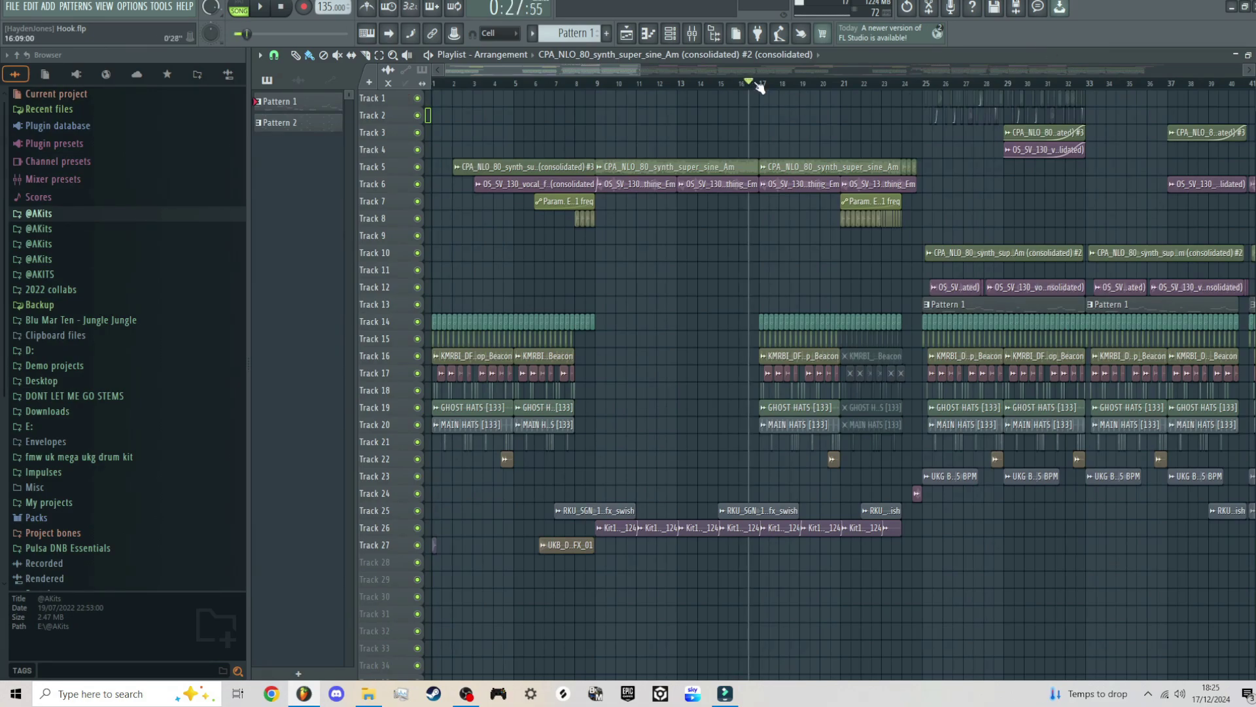
{"action": "scroll", "coordinate": [763, 85], "scroll_direction": "down", "scroll_amount": 6}
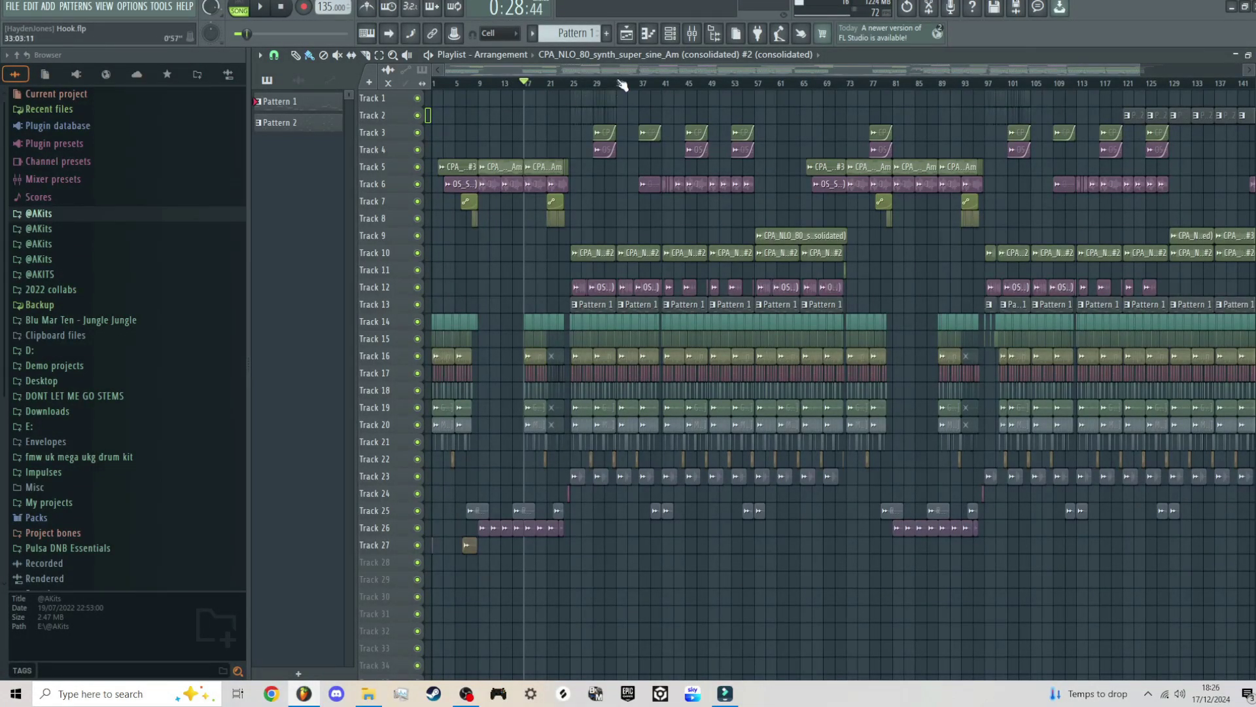
{"action": "key", "text": "space"}
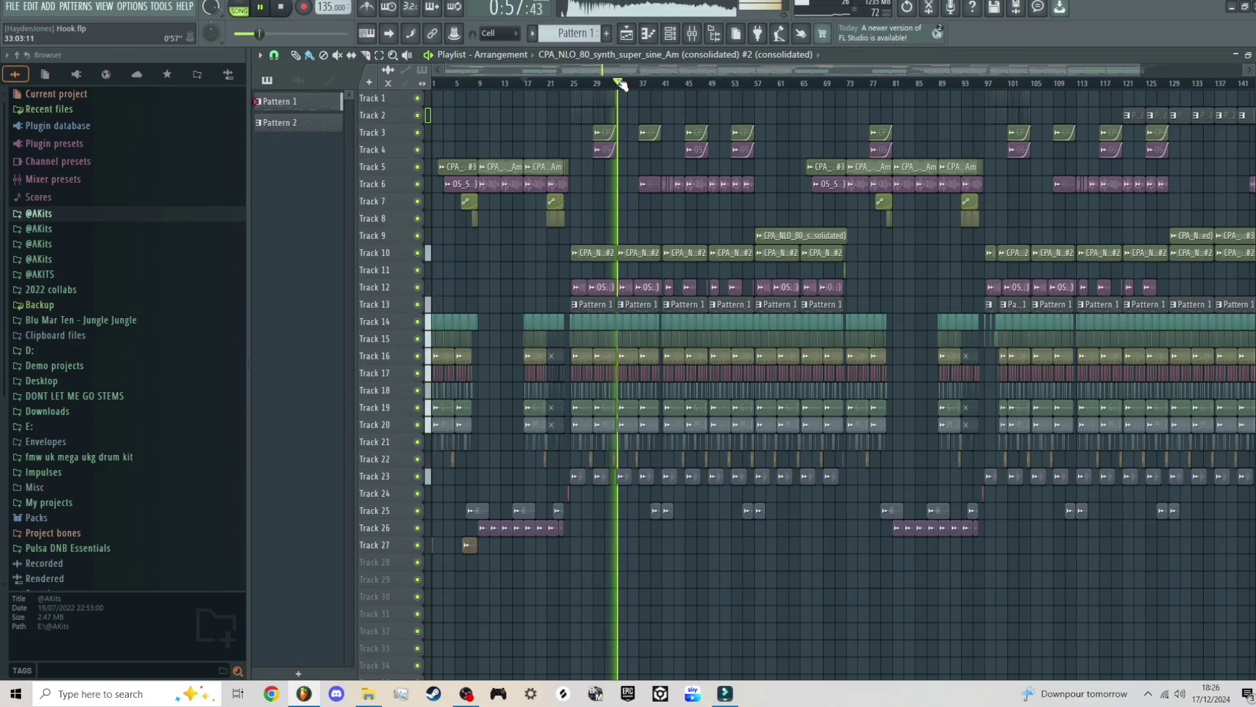
{"action": "key", "text": "space"}
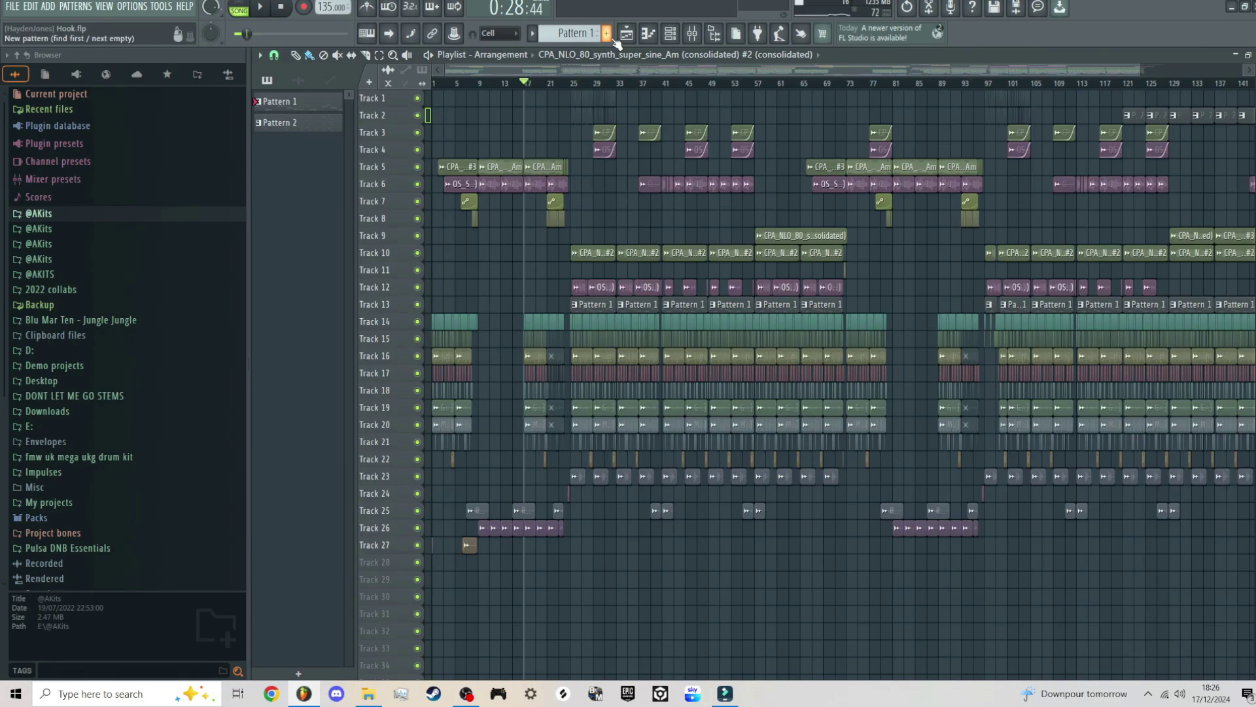
Return the playhead to the start of the arrangement and solo the drum tracks 14 to 23.
{"action": "scroll", "coordinate": [334, 359], "scroll_direction": "up", "scroll_amount": 8}
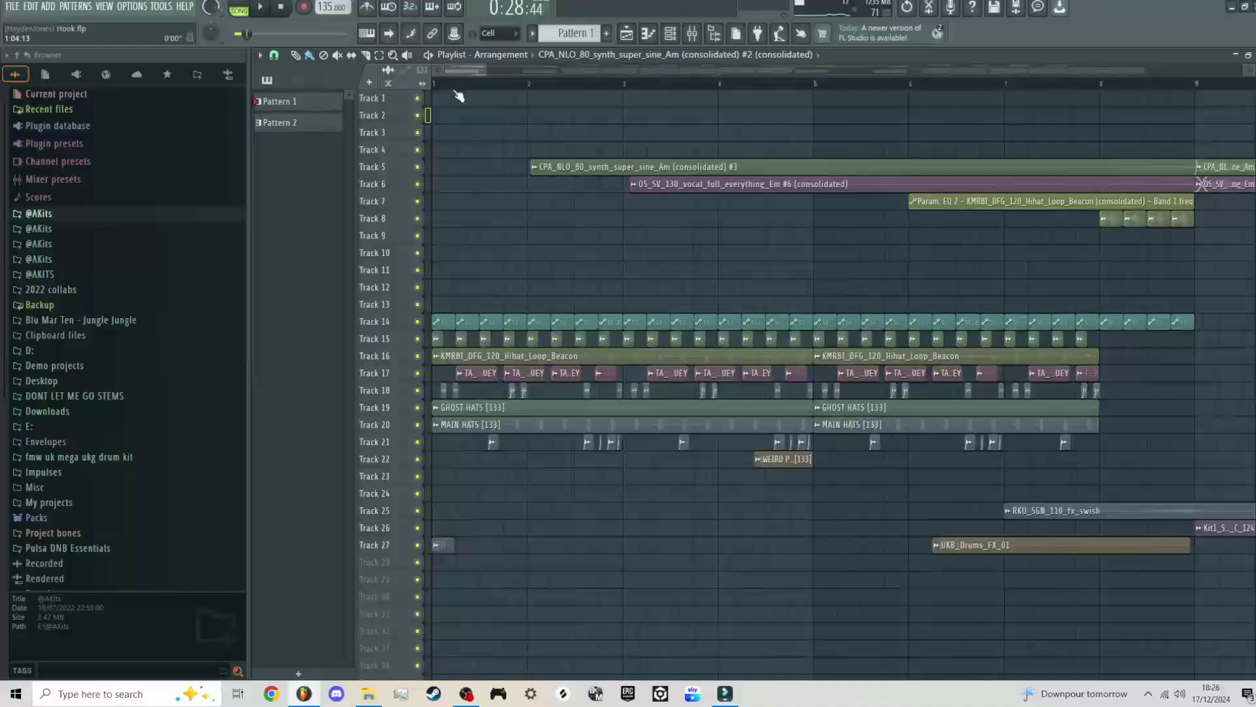
{"action": "left_click", "coordinate": [434, 83]}
{"action": "left_click", "coordinate": [417, 321], "text": "ctrl"}
{"action": "left_click", "coordinate": [416, 338]}
{"action": "left_click", "coordinate": [417, 356]}
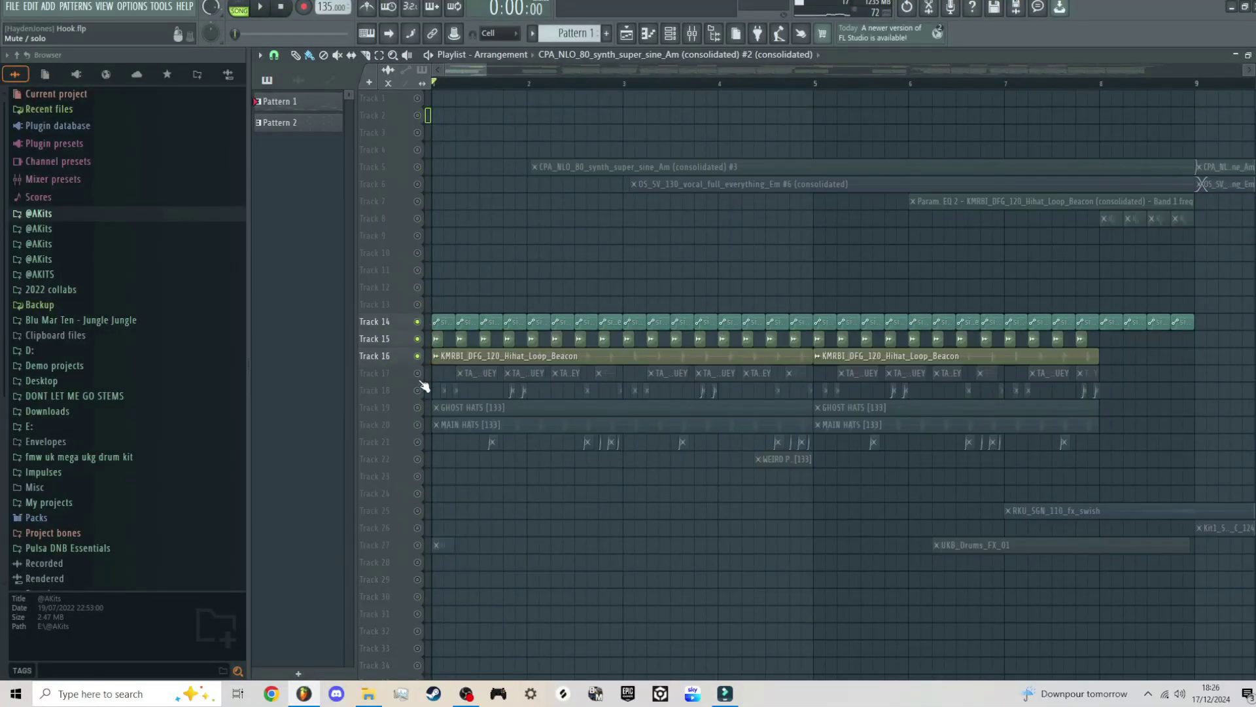
{"action": "left_click", "coordinate": [418, 390]}
{"action": "left_click", "coordinate": [417, 373]}
{"action": "left_click", "coordinate": [416, 407]}
{"action": "left_click", "coordinate": [417, 424]}
{"action": "left_click", "coordinate": [417, 441]}
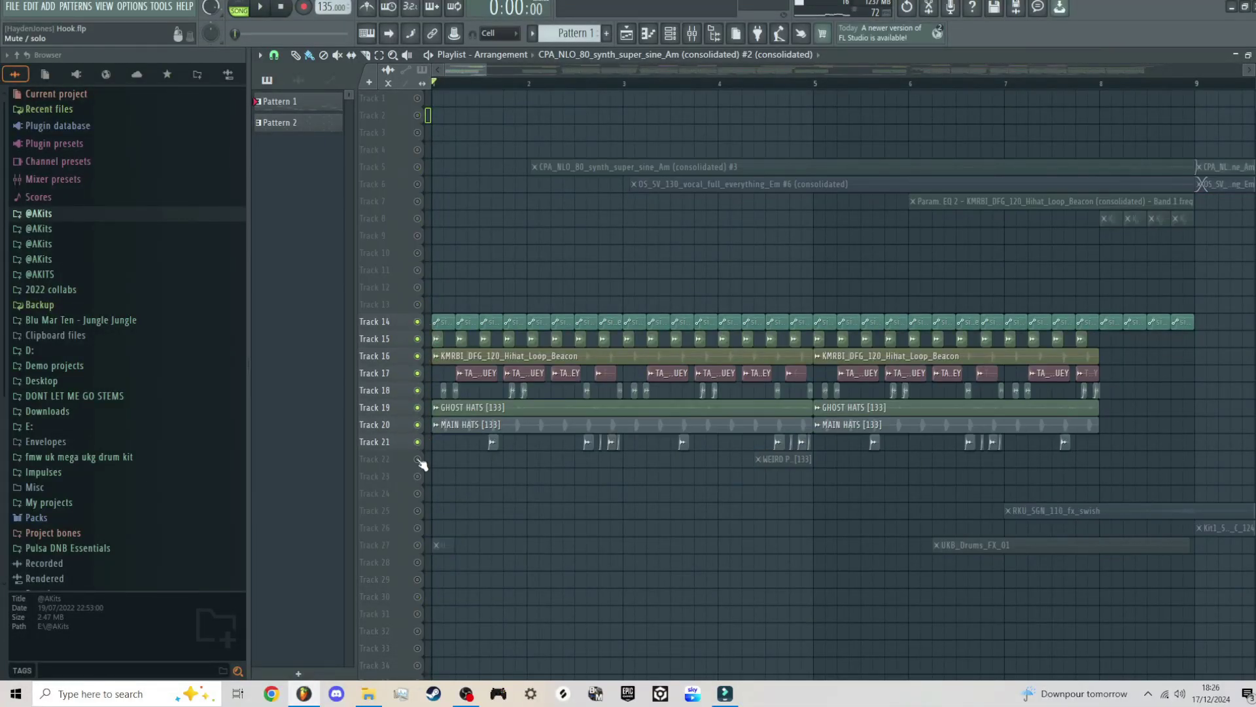
{"action": "left_click", "coordinate": [417, 476]}
{"action": "left_click", "coordinate": [417, 459]}
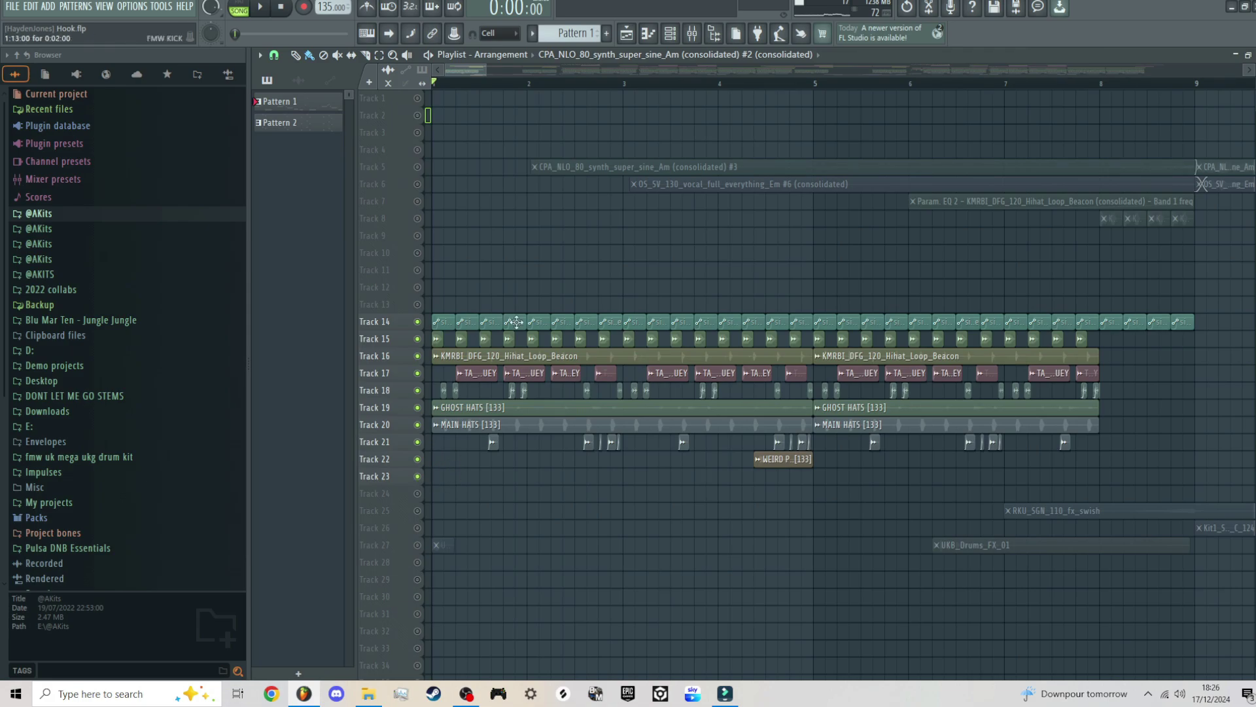
Play the soloed drum tracks from bar 1 with their clip waveforms enlarged, and stop after a few bars.
{"action": "key", "text": "space"}
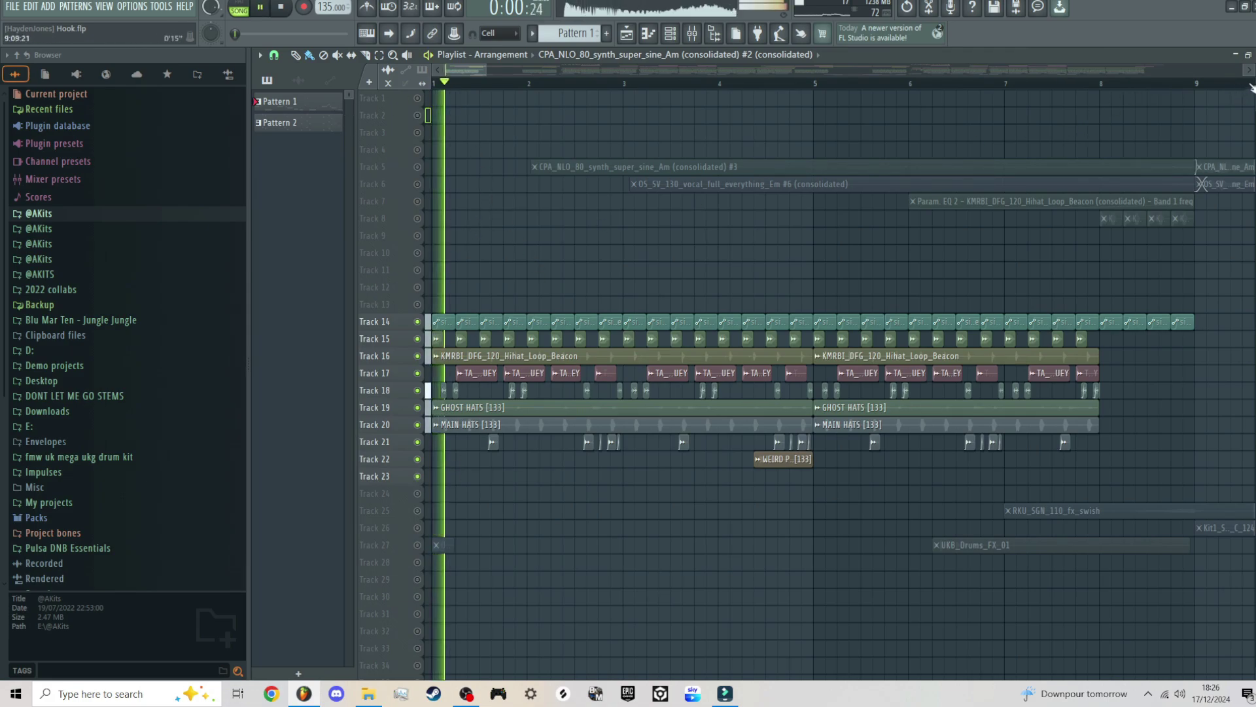
{"action": "scroll", "coordinate": [693, 203], "scroll_direction": "up", "scroll_amount": 3}
{"action": "scroll", "coordinate": [971, 244], "scroll_direction": "down", "scroll_amount": 5}
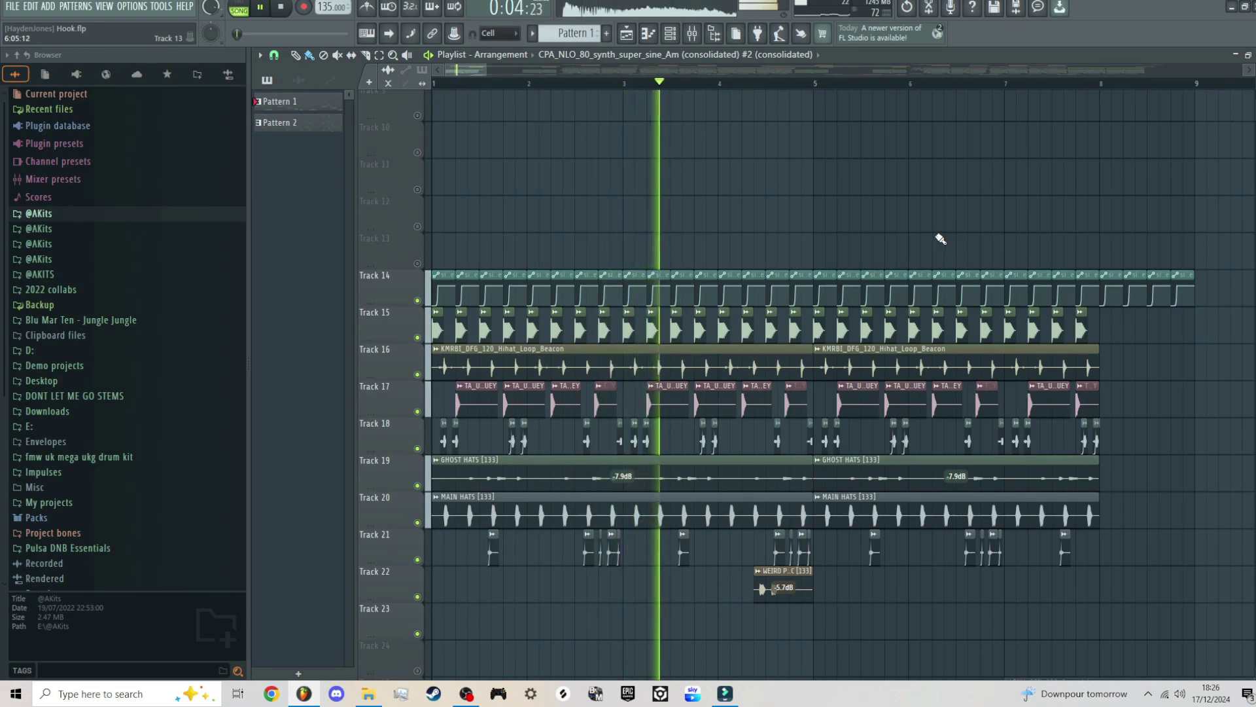
{"action": "key", "text": "space"}
Examine how the drum clips on tracks 14 to 23 are laid out across the intro and the first drop.
{"action": "scroll", "coordinate": [864, 235], "scroll_direction": "down", "scroll_amount": 6}
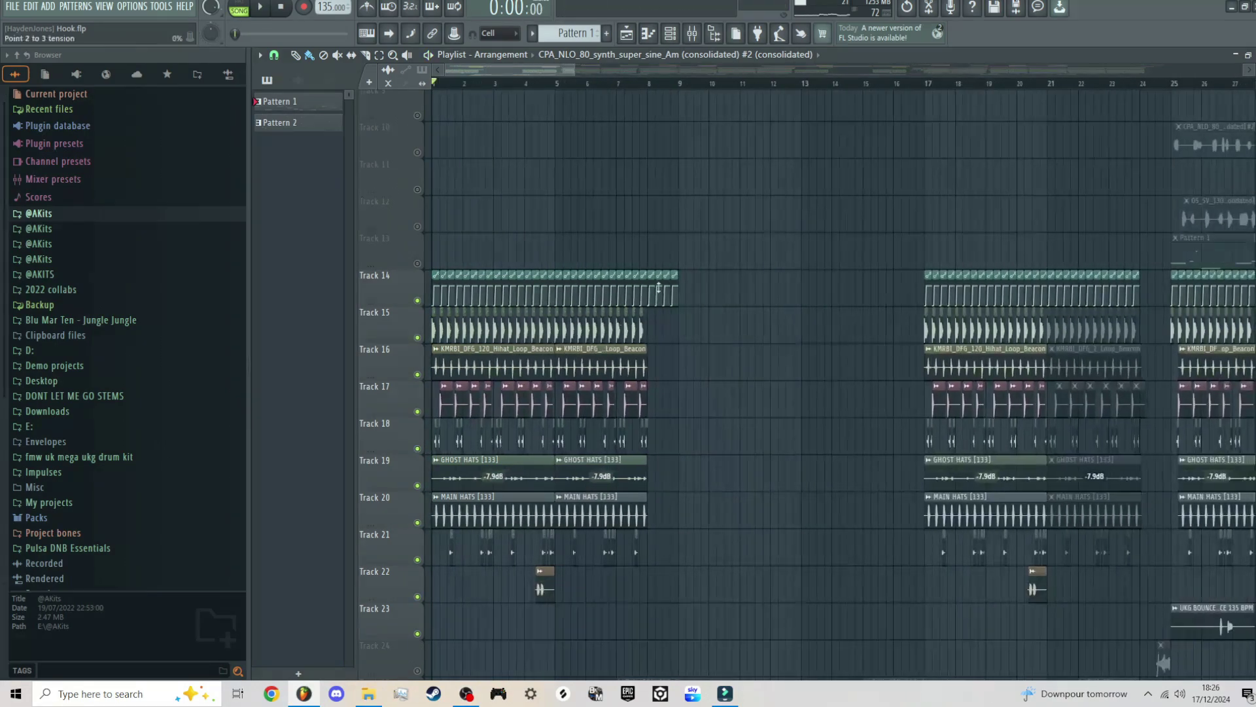
{"action": "left_click_drag", "start_coordinate": [492, 361], "coordinate": [607, 367]}
{"action": "left_click", "coordinate": [629, 469], "text": "ctrl"}
{"action": "left_click_drag", "start_coordinate": [718, 473], "coordinate": [340, 517]}
{"action": "left_click", "coordinate": [703, 502]}
{"action": "scroll", "coordinate": [712, 499], "scroll_direction": "down", "scroll_amount": 6}
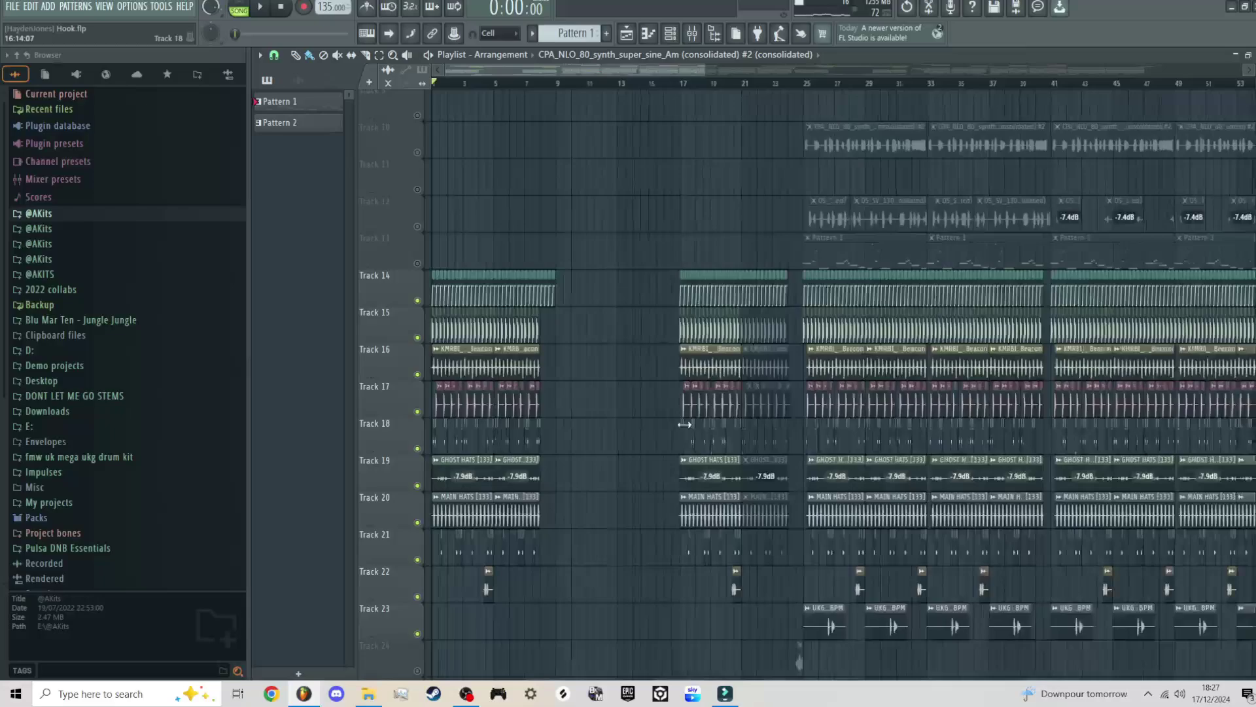
{"action": "scroll", "coordinate": [563, 384], "scroll_direction": "up", "scroll_amount": 3}
{"action": "scroll", "coordinate": [564, 384], "scroll_direction": "up", "scroll_amount": 2}
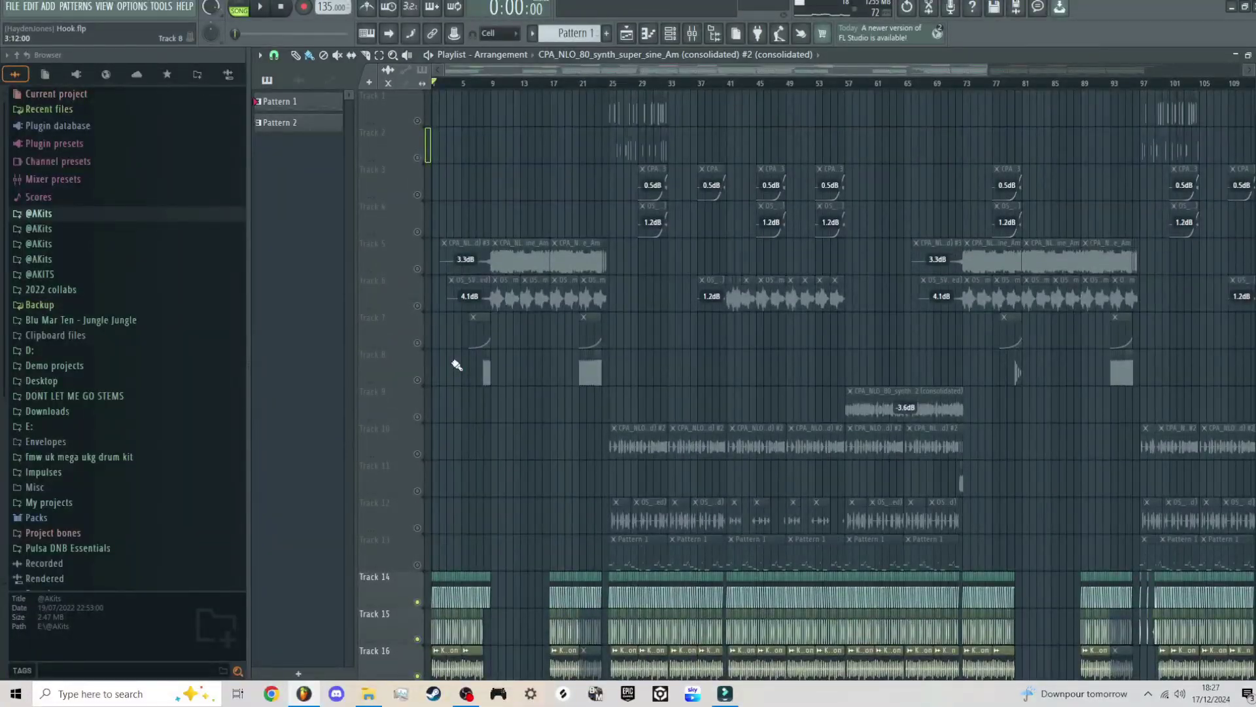
Cancel the solo so that every playlist track plays again.
{"action": "right_click", "coordinate": [418, 307]}
{"action": "right_click", "coordinate": [418, 307]}
{"action": "scroll", "coordinate": [452, 344], "scroll_direction": "up", "scroll_amount": 5}
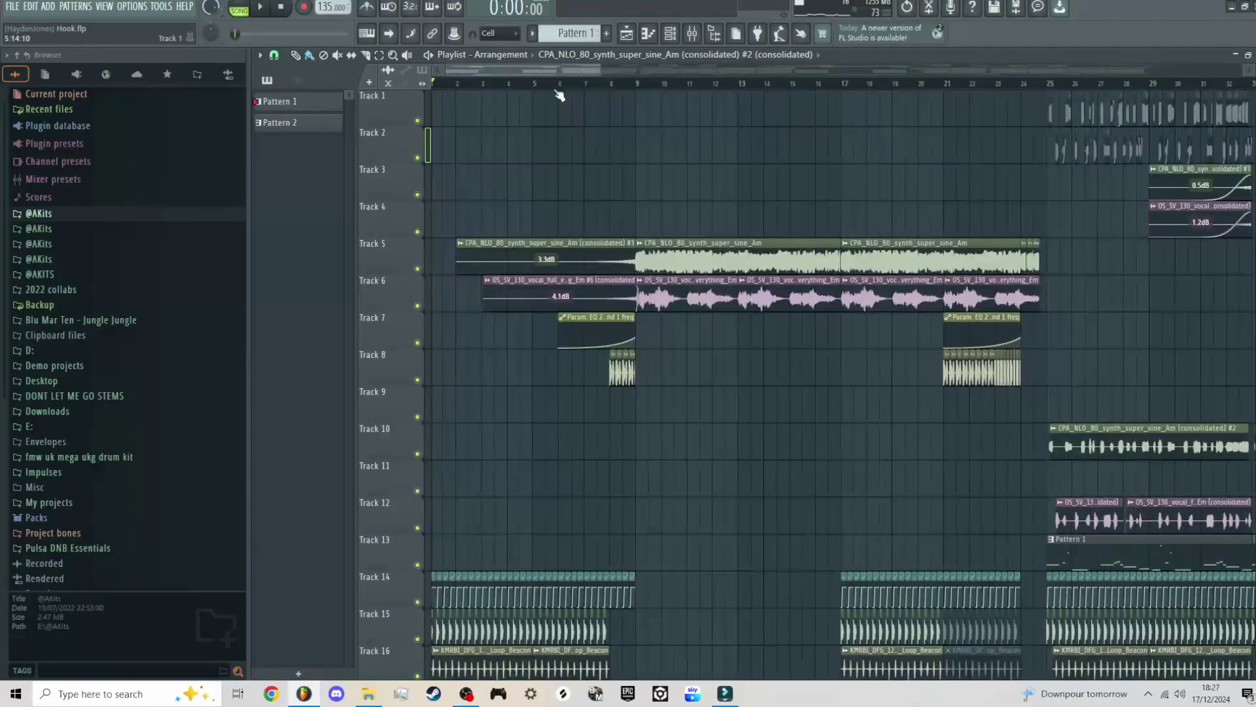
Inspect the intro synth and vocal clips on tracks 5 and 6 and the build clips on track 8 before bar 9.
{"action": "mouse_move", "coordinate": [558, 89]}
{"action": "left_mouse_down"}
{"action": "mouse_move", "coordinate": [593, 89]}
{"action": "mouse_move", "coordinate": [342, 98]}
{"action": "mouse_move", "coordinate": [768, 83]}
{"action": "mouse_move", "coordinate": [674, 146]}
{"action": "mouse_move", "coordinate": [450, 195]}
{"action": "mouse_move", "coordinate": [576, 200]}
{"action": "mouse_move", "coordinate": [616, 288]}
{"action": "left_mouse_up"}
{"action": "scroll", "coordinate": [563, 393], "scroll_direction": "up", "scroll_amount": 6}
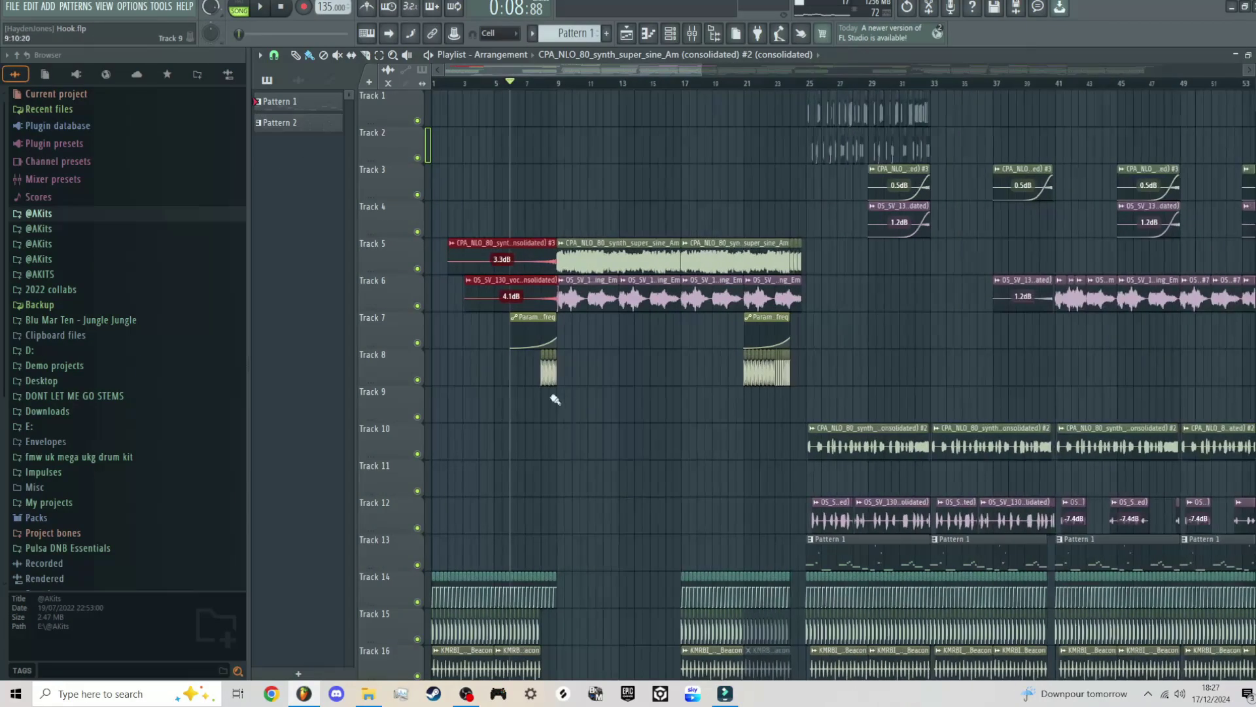
{"action": "scroll", "coordinate": [583, 390], "scroll_direction": "up", "scroll_amount": 2}
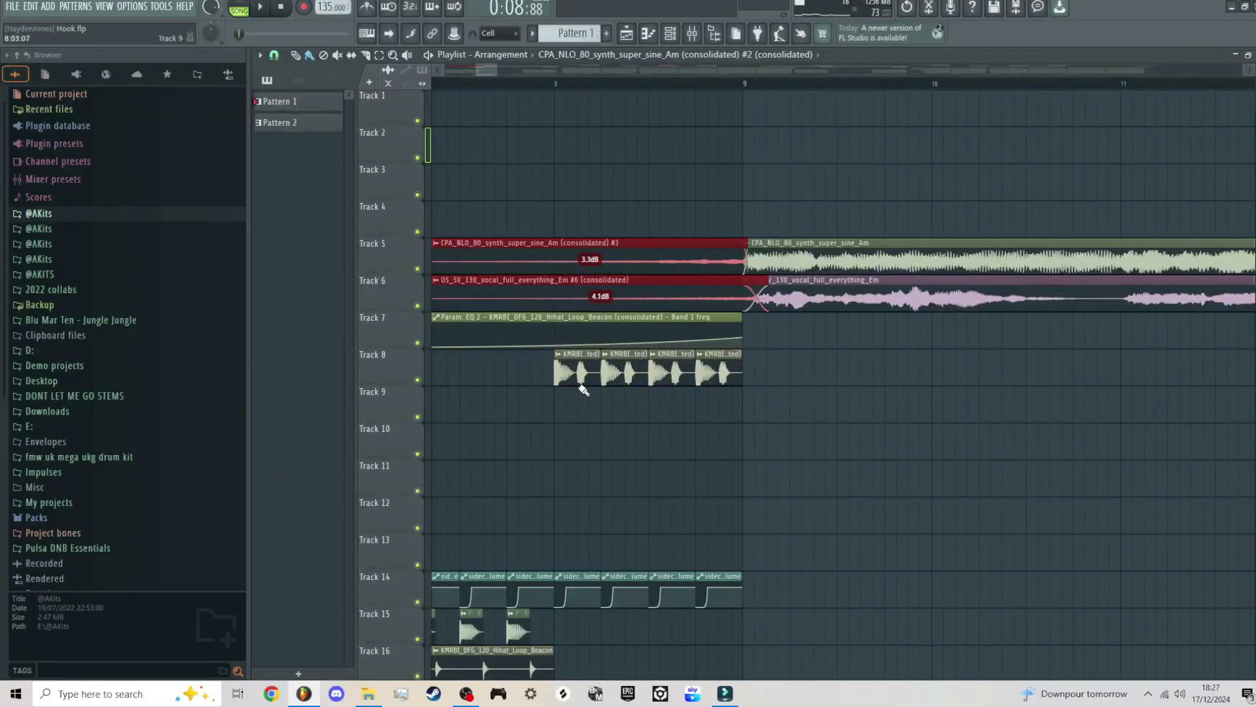
{"action": "scroll", "coordinate": [934, 477], "scroll_direction": "down", "scroll_amount": 3}
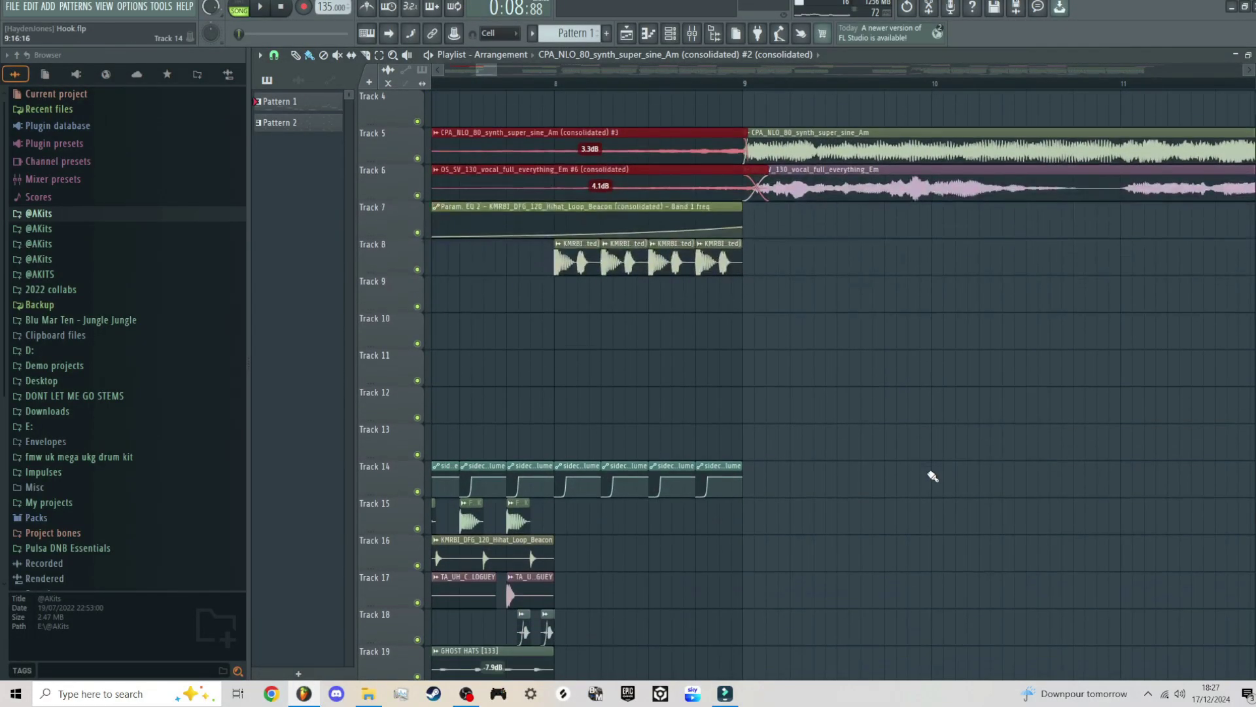
{"action": "left_click", "coordinate": [934, 477], "text": "ctrl"}
Play the transition into the breakdown at bar 9, starting from about the middle of bar 7.
{"action": "scroll", "coordinate": [934, 477], "scroll_direction": "down", "scroll_amount": 5}
{"action": "left_click", "coordinate": [776, 83]}
{"action": "key", "text": "space"}
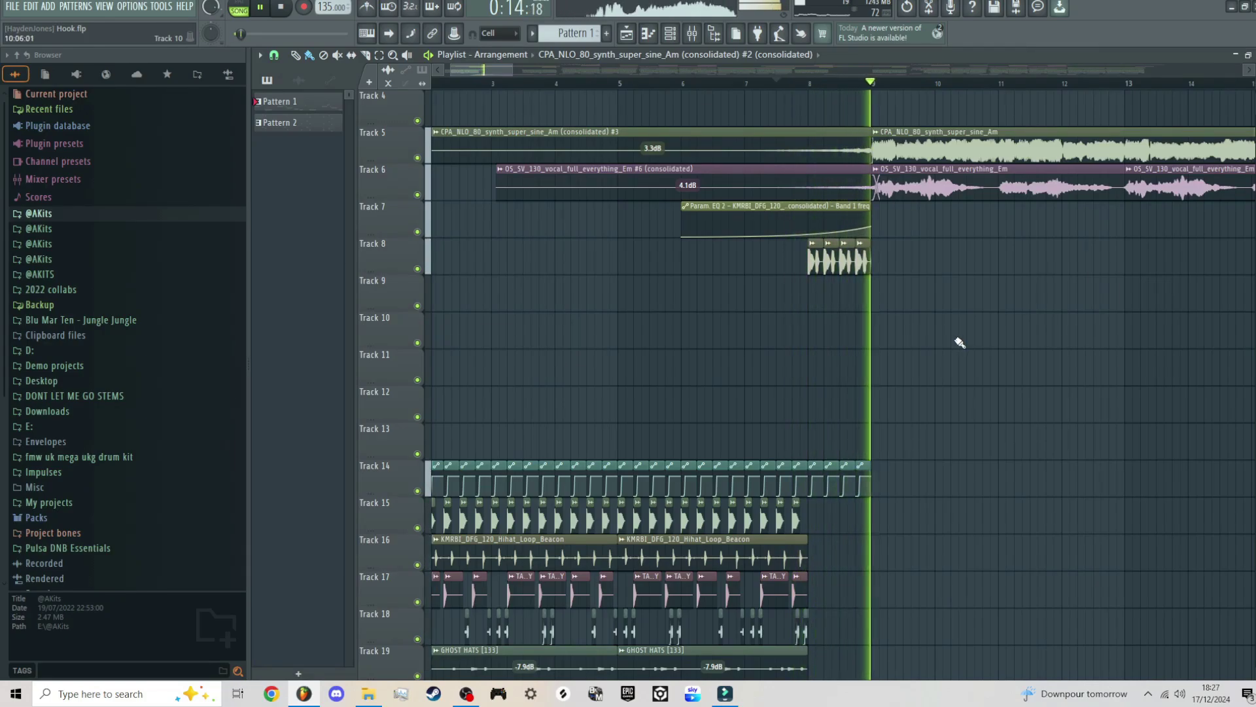
{"action": "scroll", "coordinate": [881, 367], "scroll_direction": "down", "scroll_amount": 5}
{"action": "scroll", "coordinate": [790, 380], "scroll_direction": "down", "scroll_amount": 4}
{"action": "scroll", "coordinate": [892, 362], "scroll_direction": "down", "scroll_amount": 6}
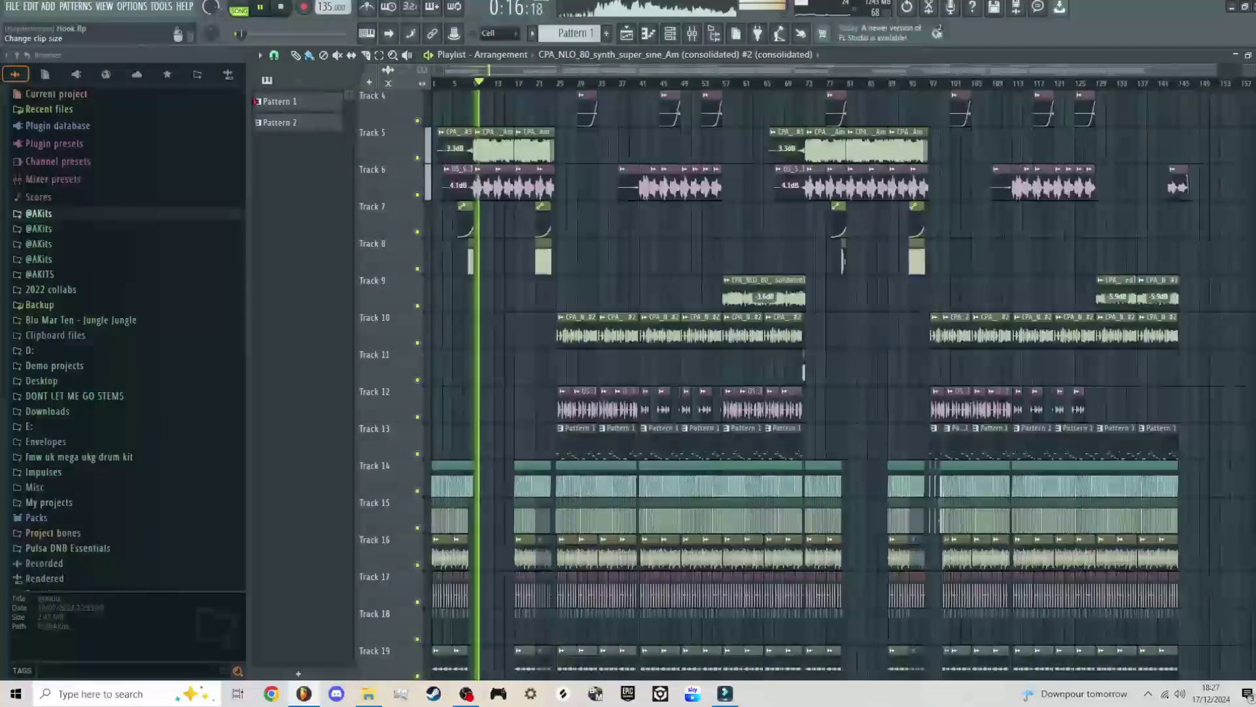
{"action": "scroll", "coordinate": [451, 564], "scroll_direction": "up", "scroll_amount": 2}
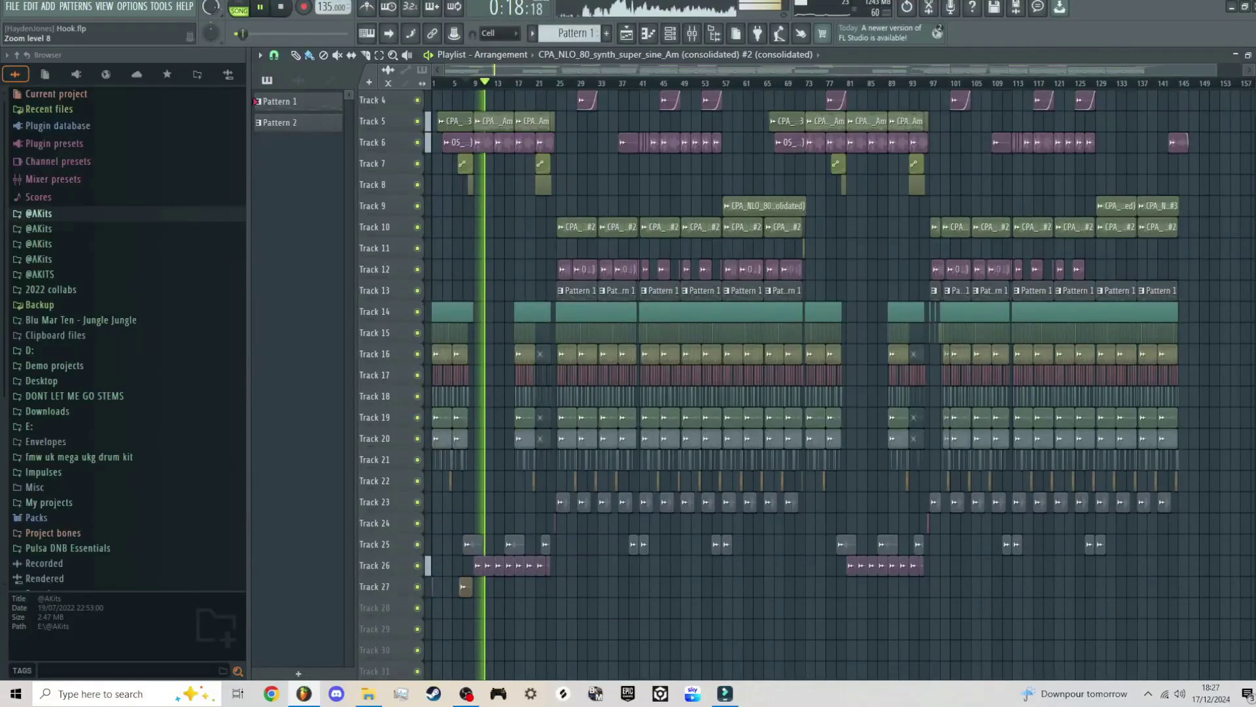
{"action": "key", "text": "space"}
Inspect the RKU_SGN_110_fx_swish and Kit1_String_C_124 clips on tracks 25 and 26 in the breakdown.
{"action": "scroll", "coordinate": [452, 567], "scroll_direction": "up", "scroll_amount": 5}
{"action": "left_click_drag", "start_coordinate": [623, 586], "coordinate": [876, 508]}
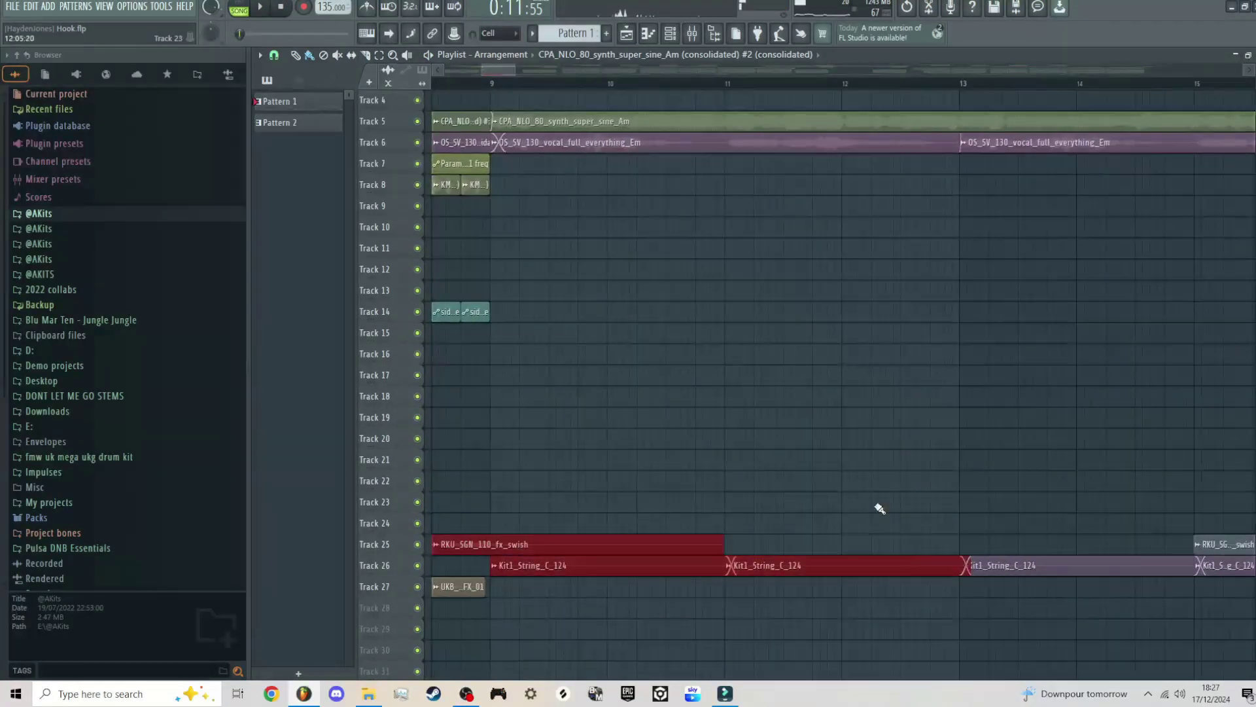
{"action": "left_click", "coordinate": [876, 508], "text": "ctrl"}
{"action": "scroll", "coordinate": [860, 453], "scroll_direction": "down", "scroll_amount": 7}
{"action": "scroll", "coordinate": [631, 541], "scroll_direction": "up", "scroll_amount": 3}
{"action": "left_click_drag", "start_coordinate": [638, 545], "coordinate": [550, 548]}
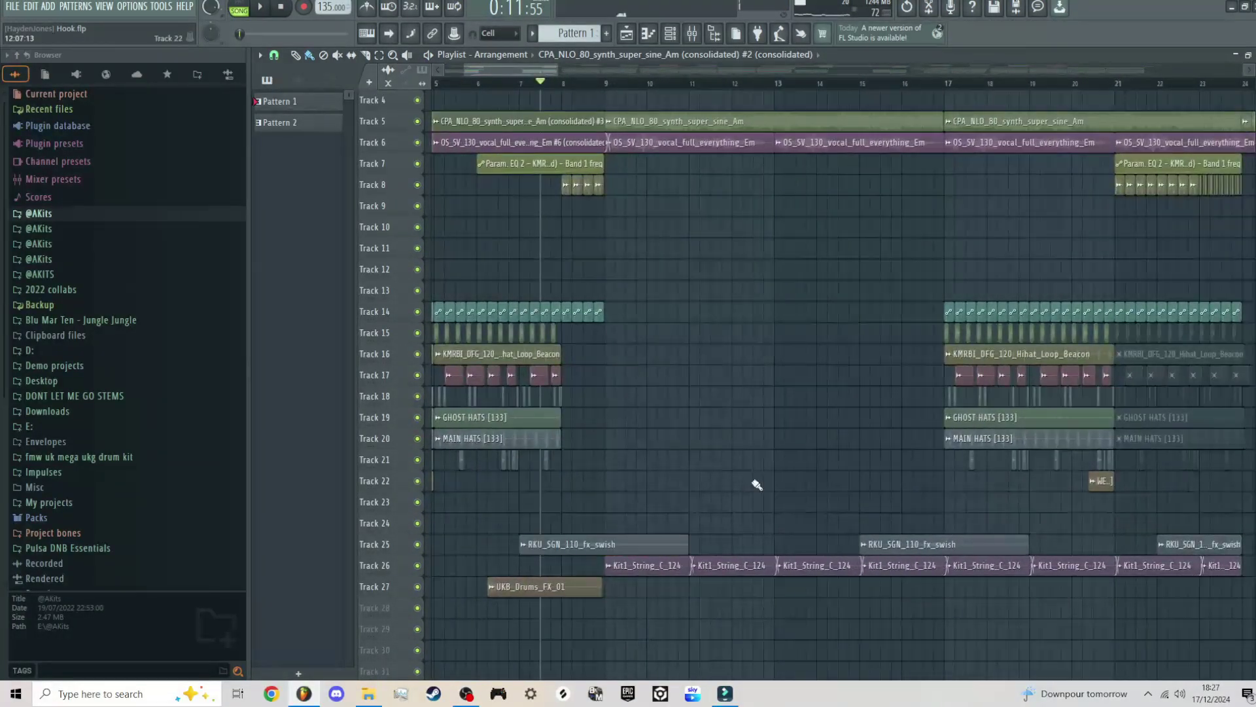
Play the arrangement from bar 16 to hear the drums re-enter at bar 17.
{"action": "scroll", "coordinate": [751, 483], "scroll_direction": "down", "scroll_amount": 6}
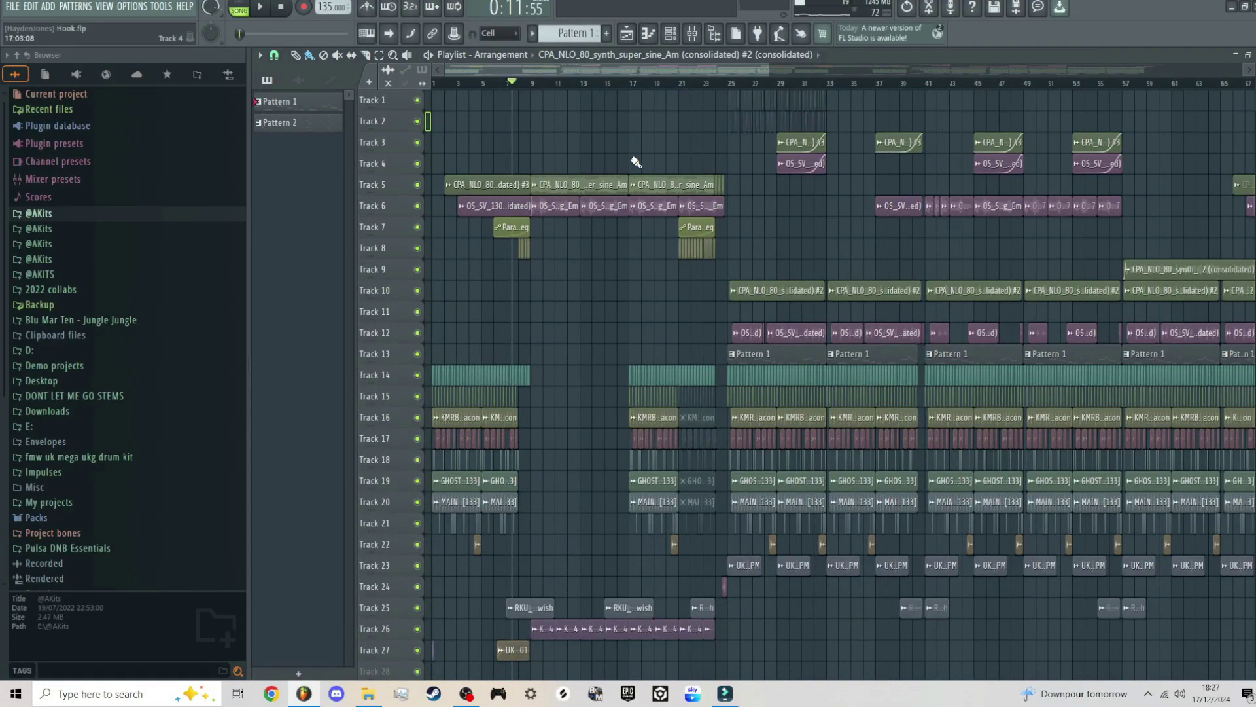
{"action": "left_click_drag", "start_coordinate": [616, 90], "coordinate": [630, 90]}
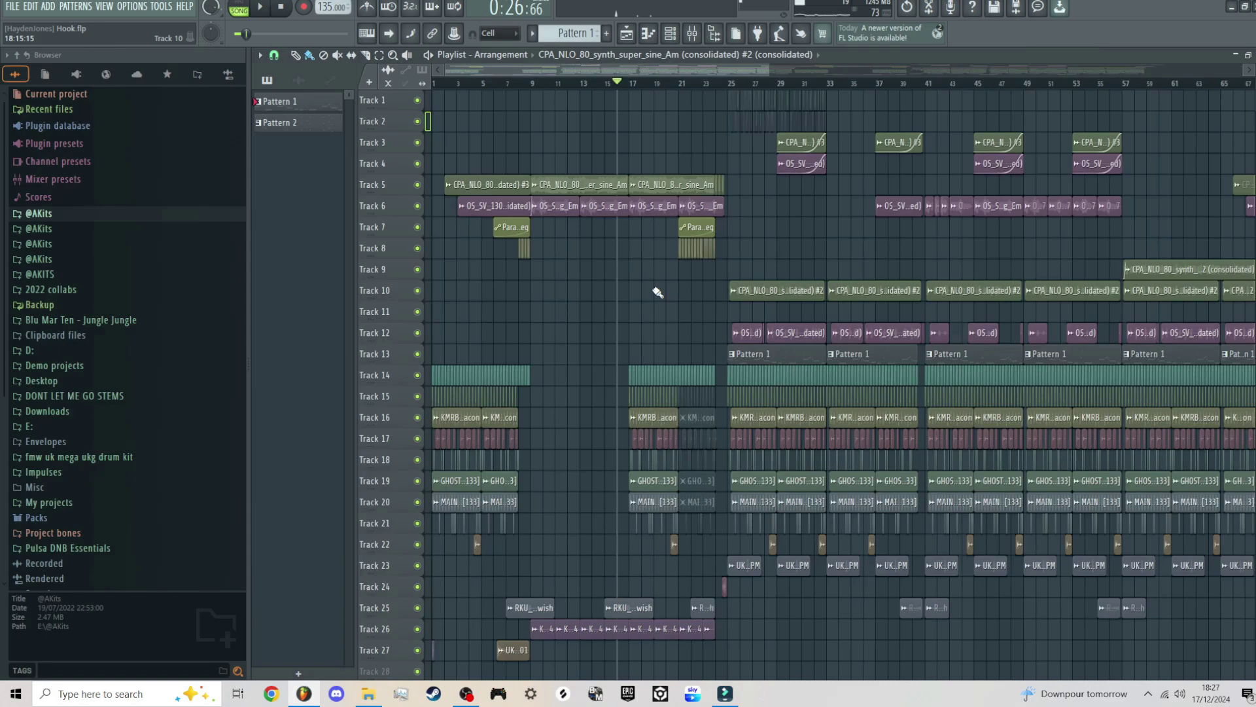
{"action": "key", "text": "space"}
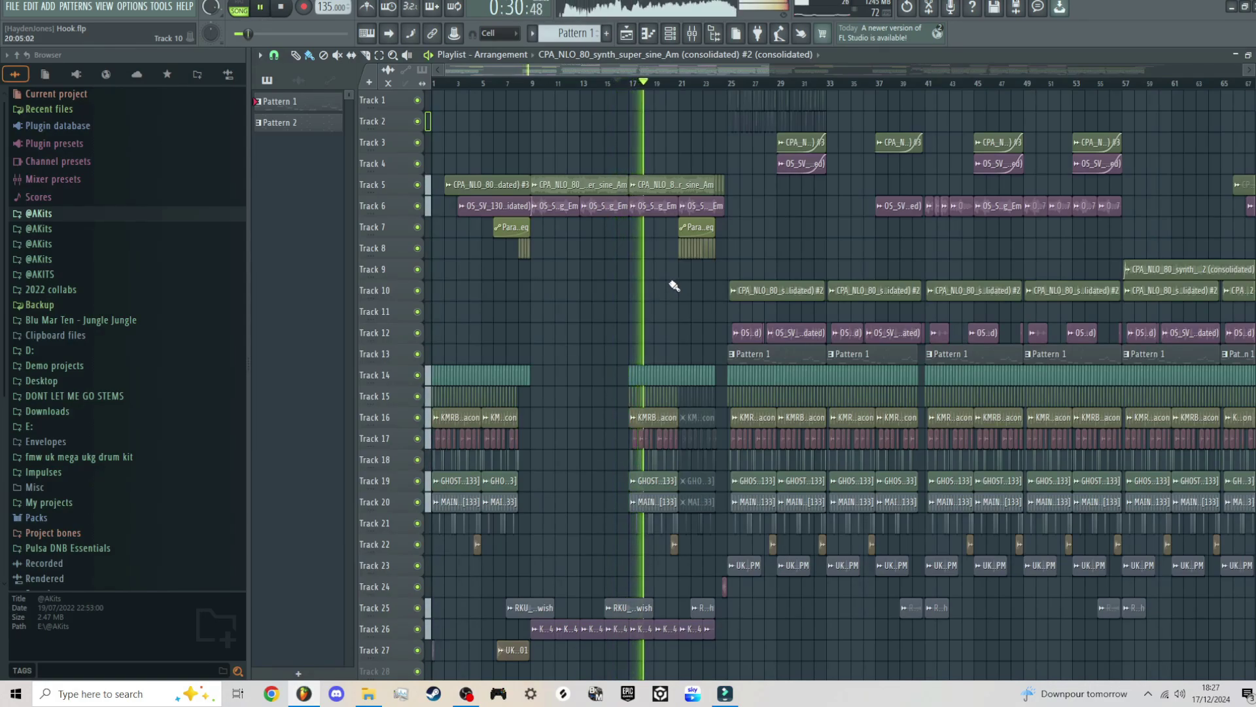
{"action": "key", "text": "space"}
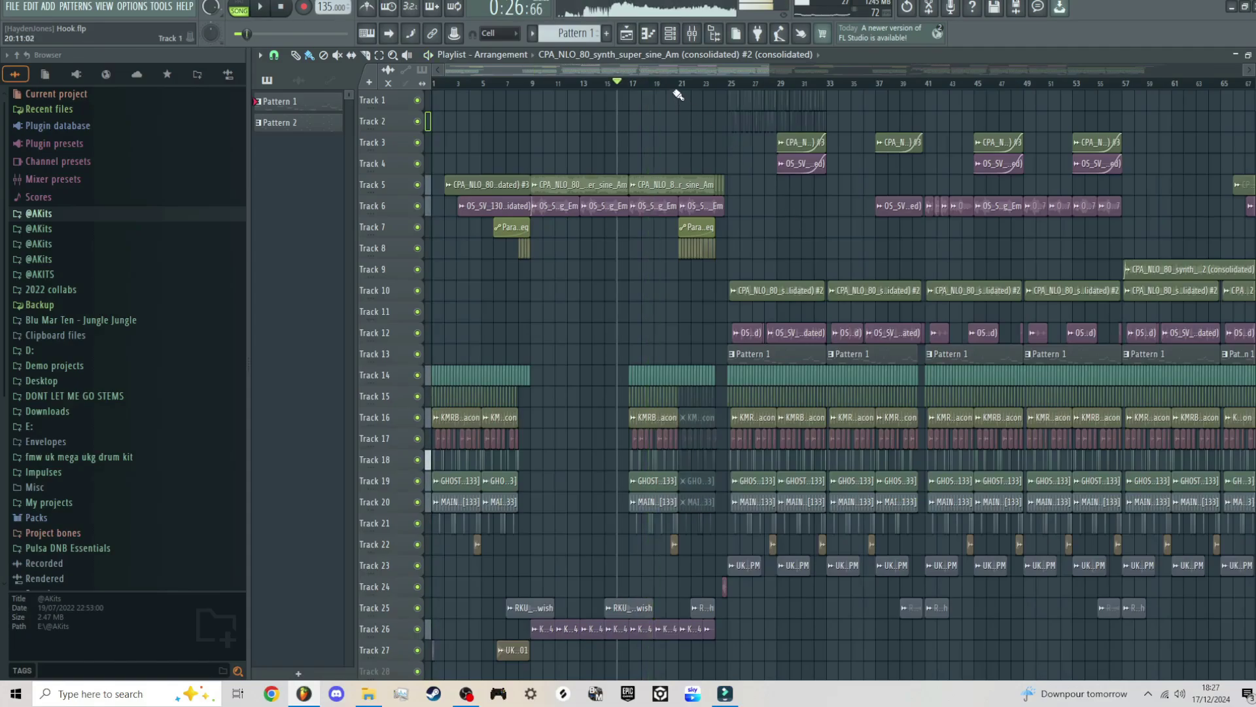
Place the playhead at bar 21, where the second EQ automation clip on track 7 starts.
{"action": "left_click", "coordinate": [675, 86]}
{"action": "scroll", "coordinate": [764, 260], "scroll_direction": "up", "scroll_amount": 3}
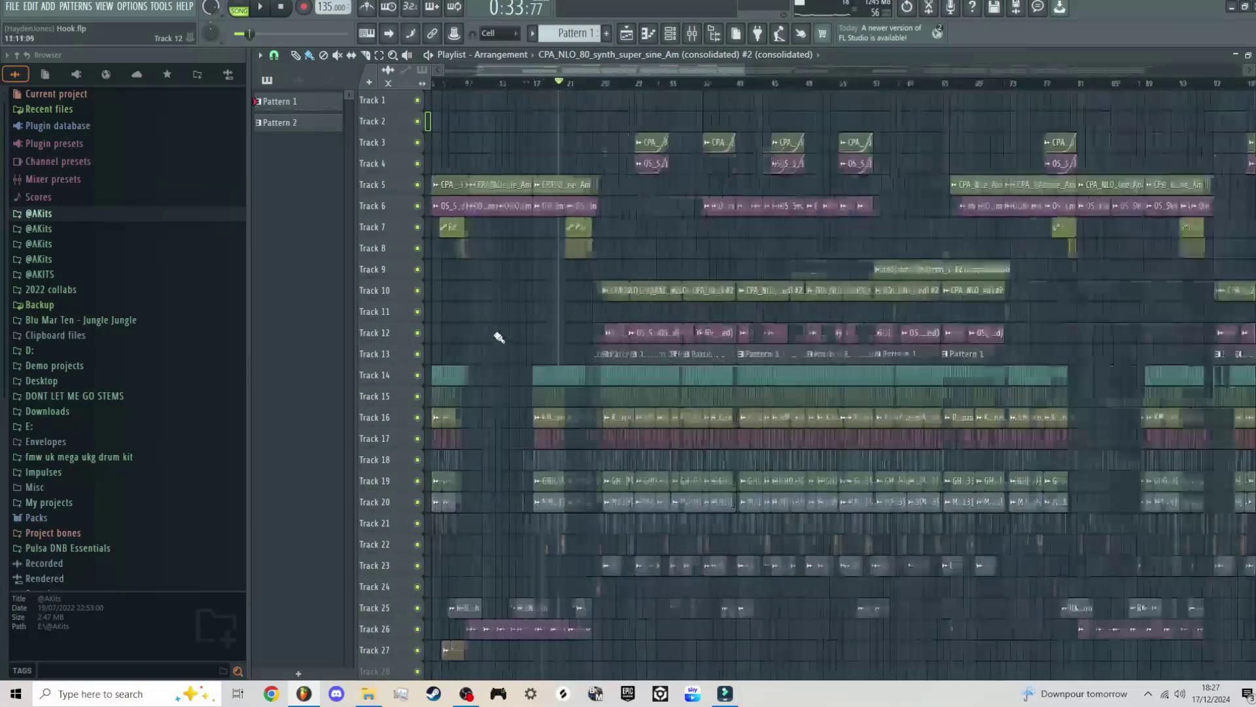
{"action": "scroll", "coordinate": [759, 505], "scroll_direction": "up", "scroll_amount": 3}
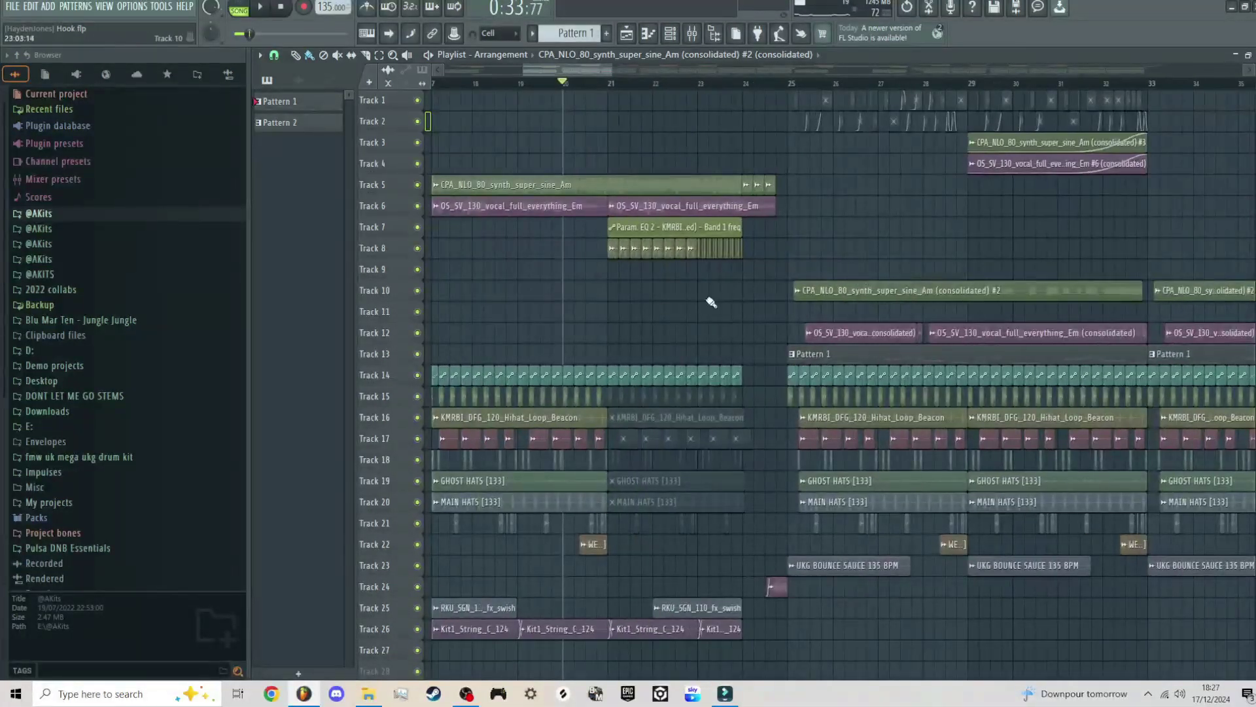
{"action": "scroll", "coordinate": [582, 363], "scroll_direction": "down", "scroll_amount": 4}
{"action": "scroll", "coordinate": [633, 454], "scroll_direction": "up", "scroll_amount": 3}
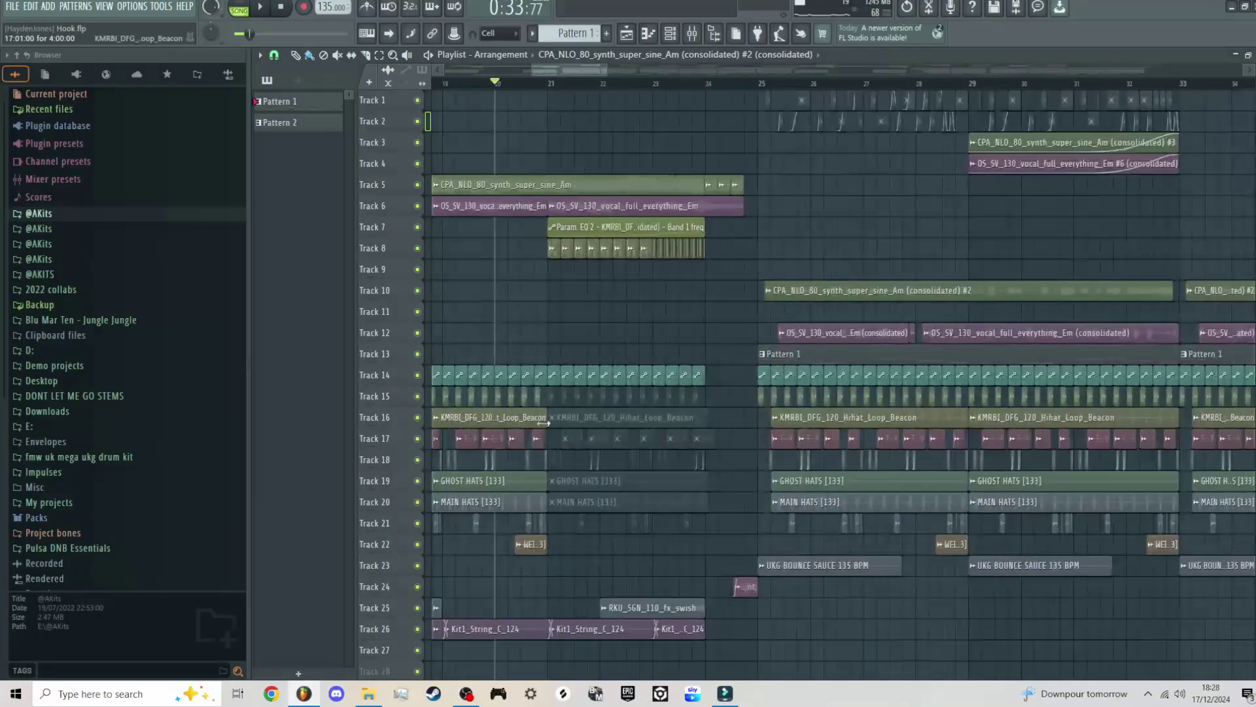
{"action": "left_click", "coordinate": [550, 83]}
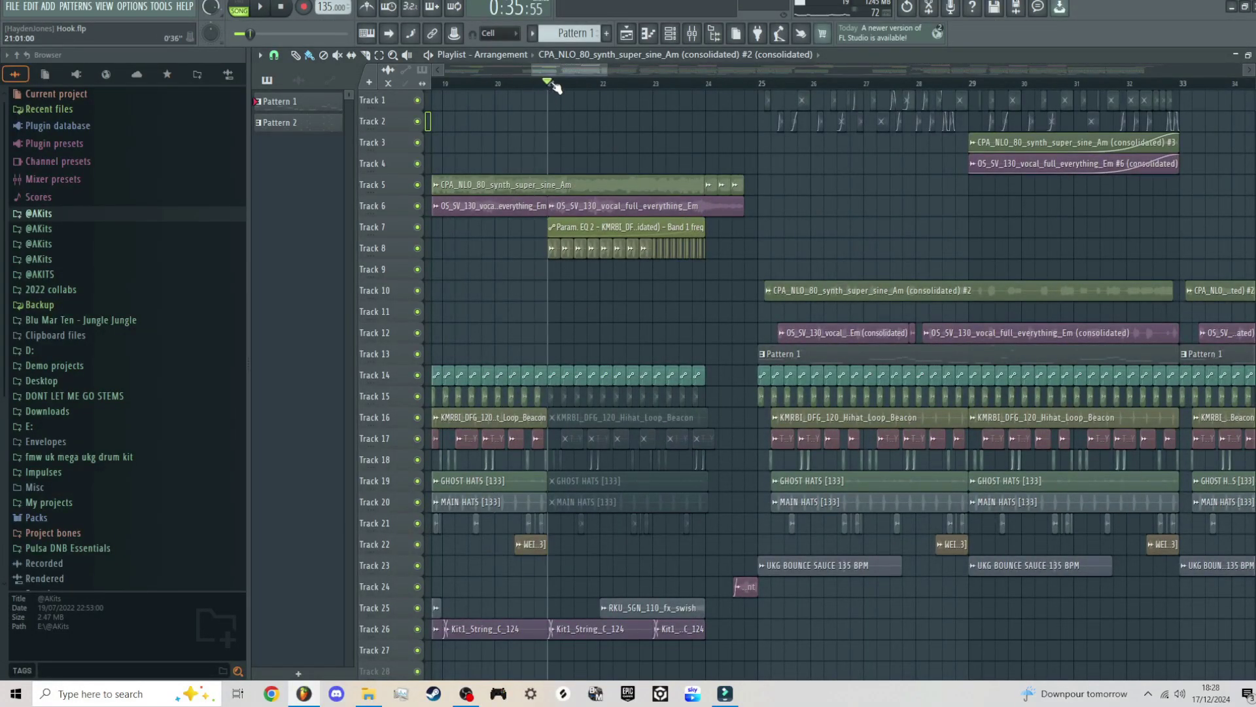
Examine the EQ automation and kick roll clips on tracks 7 and 8 between bars 21 and 24.
{"action": "scroll", "coordinate": [555, 296], "scroll_direction": "up", "scroll_amount": 4}
{"action": "scroll", "coordinate": [549, 288], "scroll_direction": "down", "scroll_amount": 6}
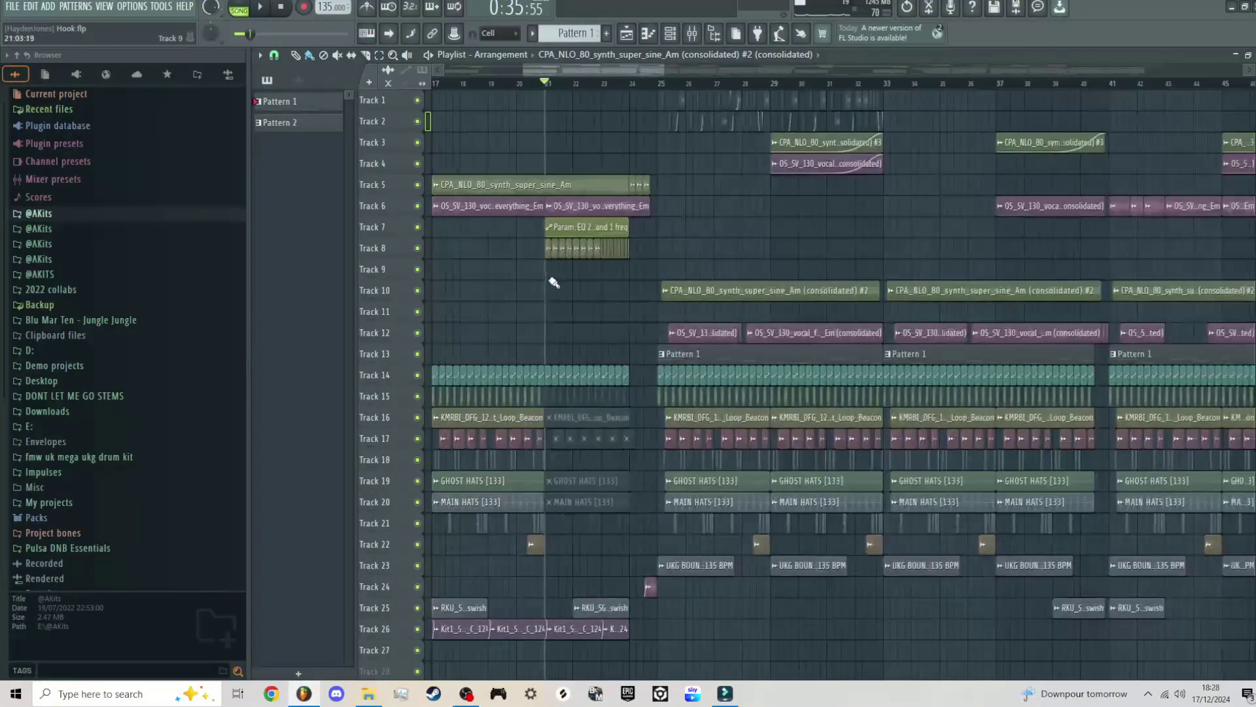
{"action": "scroll", "coordinate": [547, 290], "scroll_direction": "up", "scroll_amount": 5}
{"action": "scroll", "coordinate": [550, 285], "scroll_direction": "up", "scroll_amount": 3}
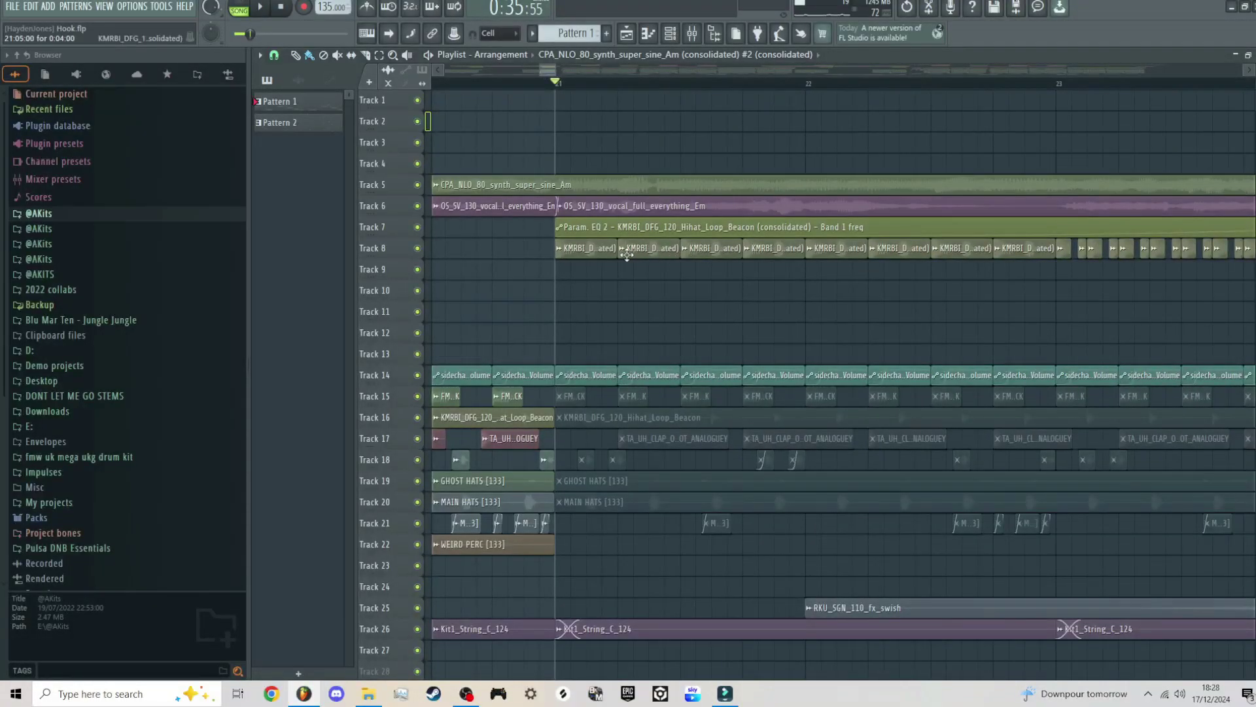
{"action": "scroll", "coordinate": [601, 258], "scroll_direction": "down", "scroll_amount": 3}
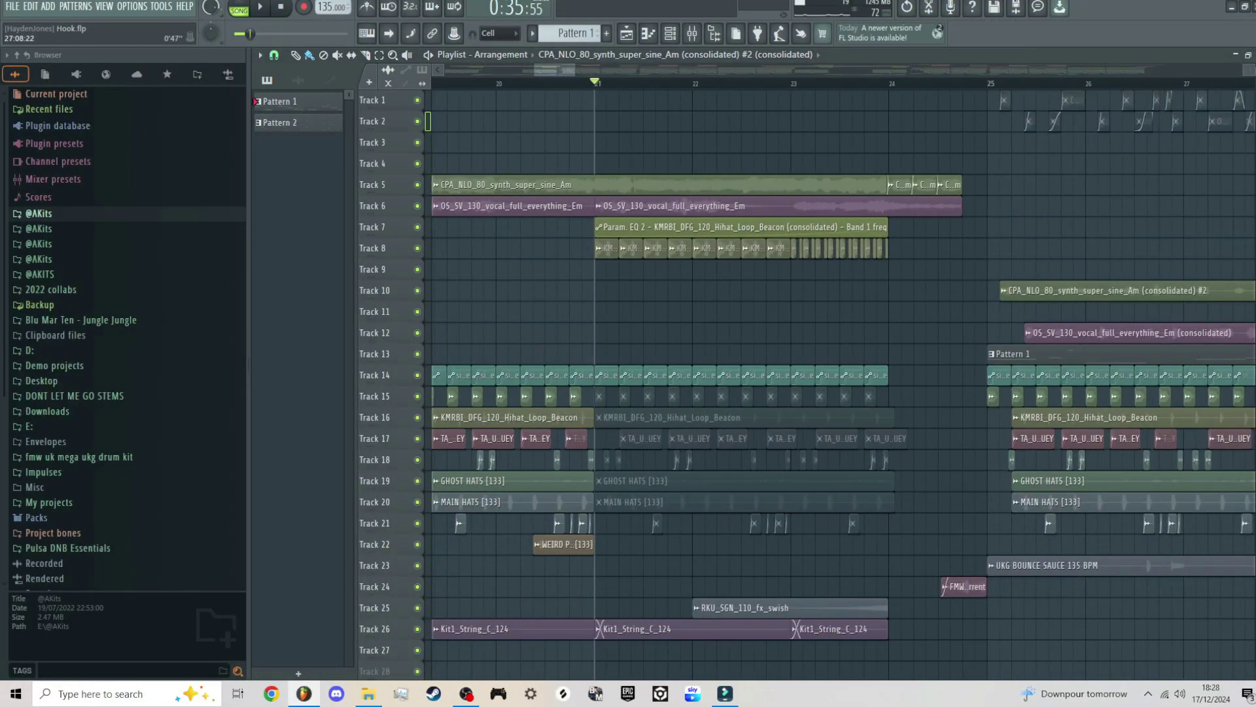
Solo tracks 7 and 8, play the EQ automation and kick roll from bar 21, and restore all tracks.
{"action": "scroll", "coordinate": [601, 261], "scroll_direction": "up", "scroll_amount": 2}
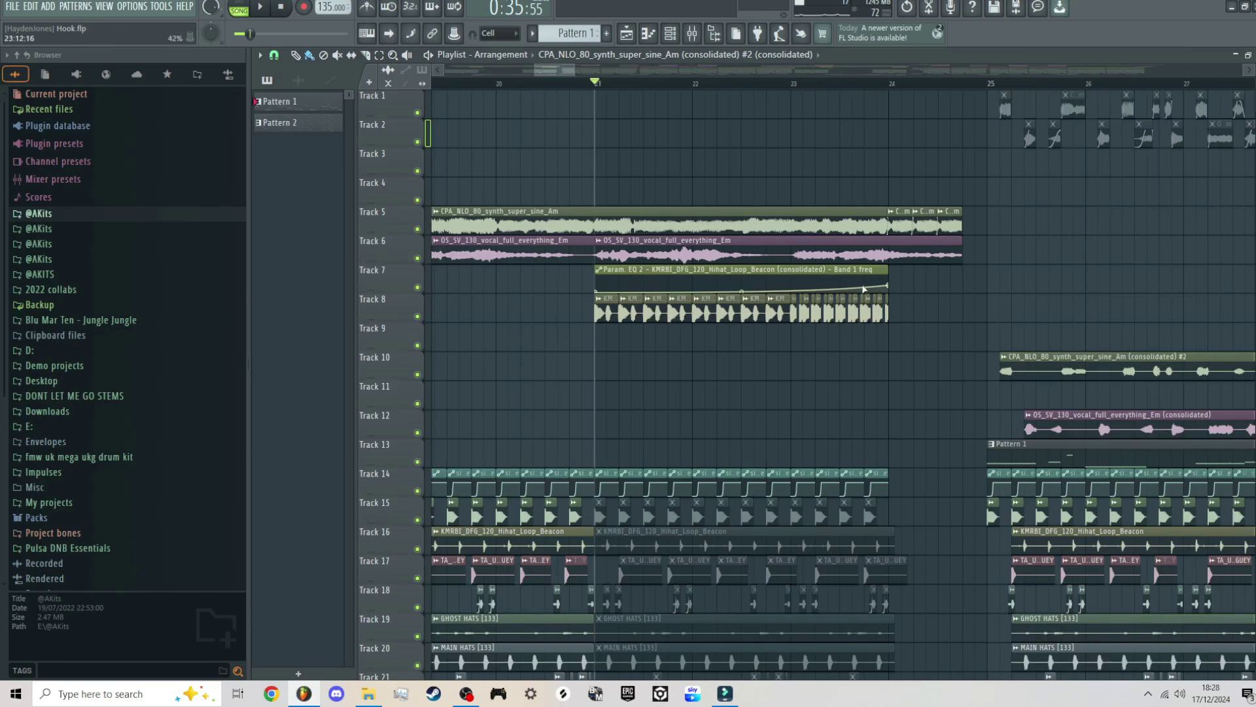
{"action": "left_click", "coordinate": [418, 317], "text": "ctrl"}
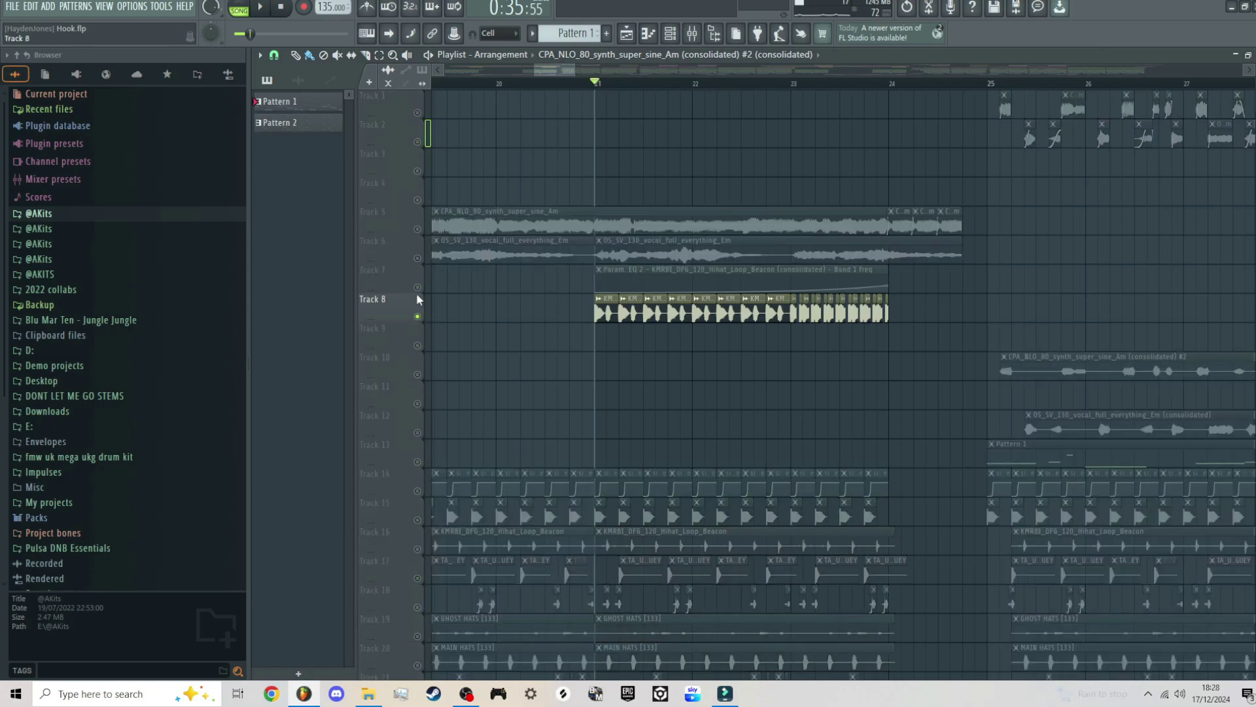
{"action": "left_click", "coordinate": [417, 287]}
{"action": "key", "text": "space"}
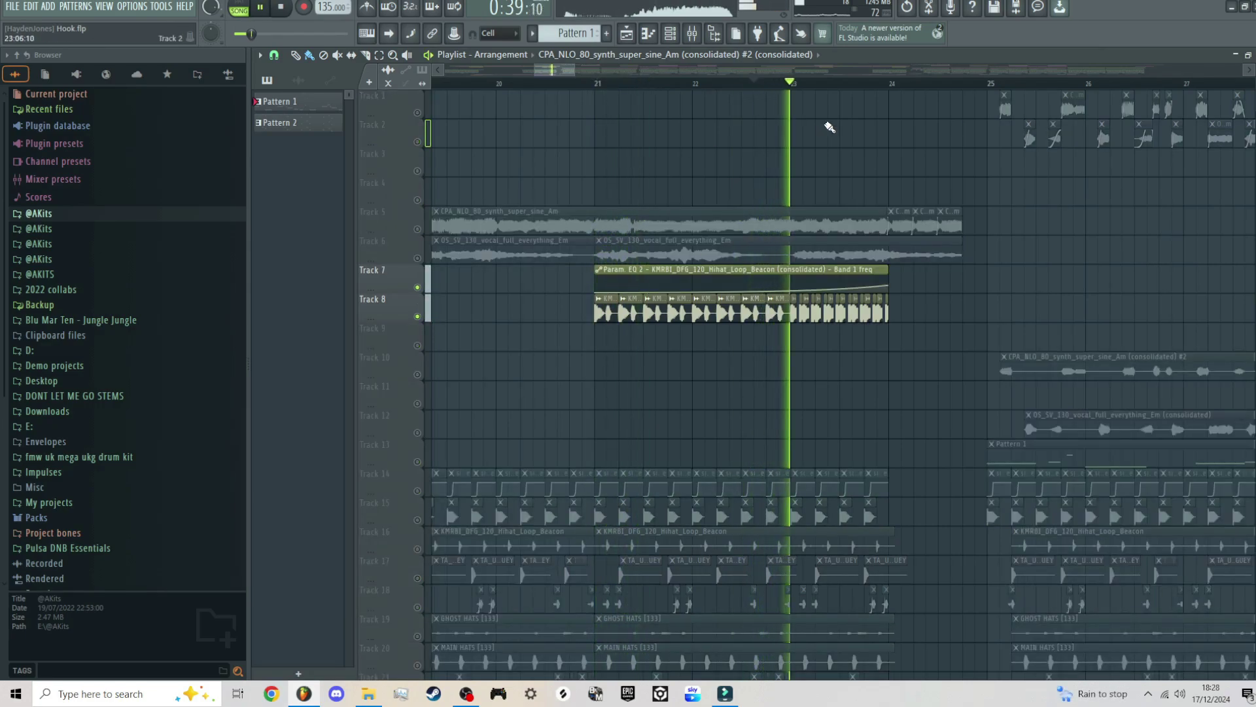
{"action": "key", "text": "space"}
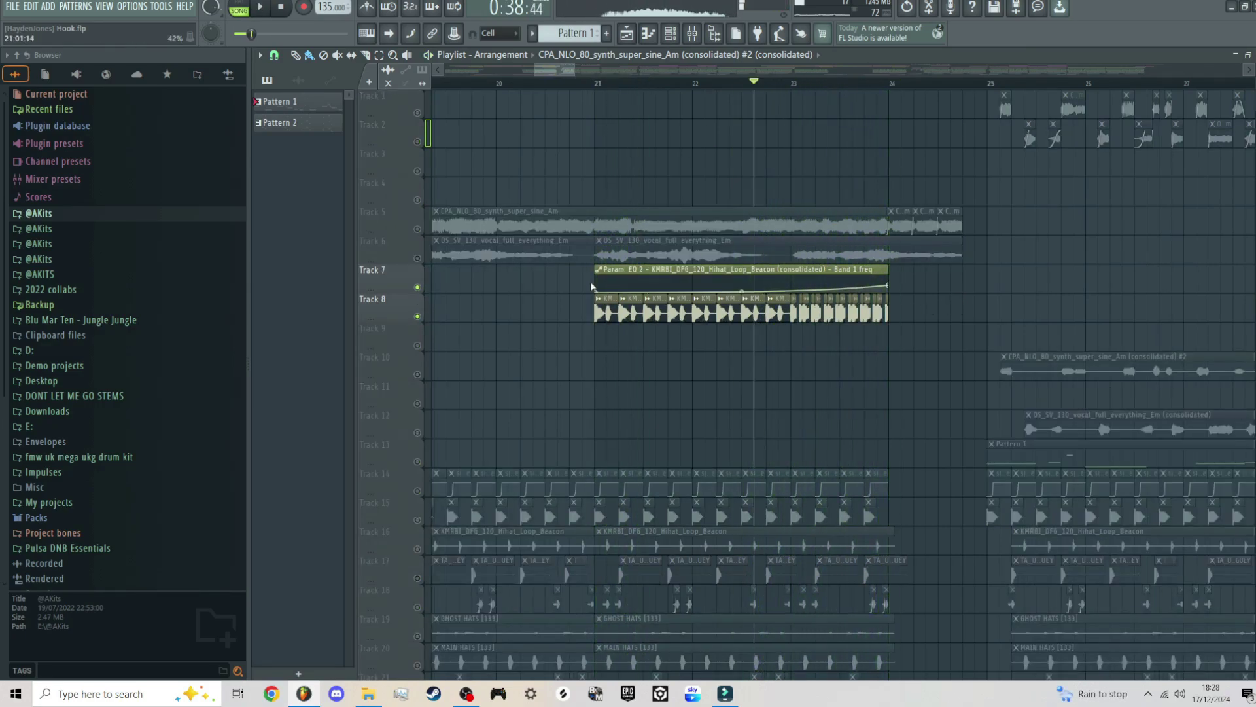
{"action": "left_click", "coordinate": [421, 294]}
{"action": "right_click", "coordinate": [419, 288]}
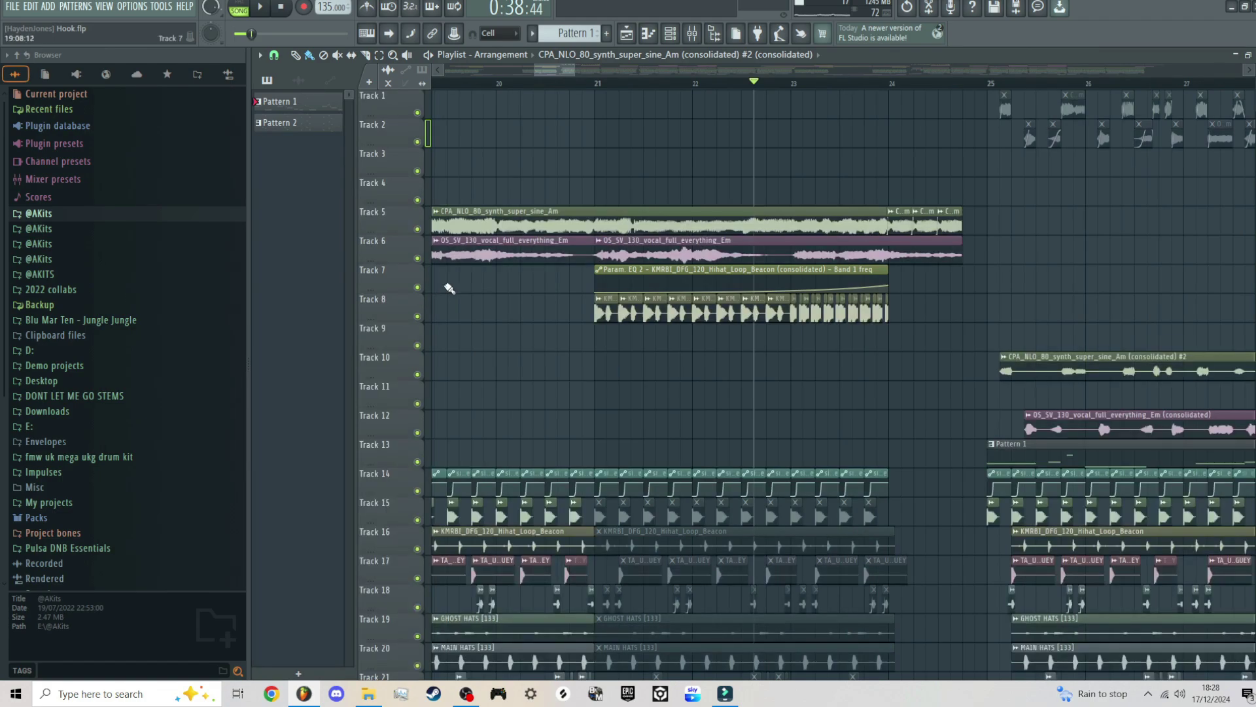
Examine the chopped synth clips and the vocal tail on tracks 5 and 6 around bar 24.
{"action": "left_click", "coordinate": [853, 81]}
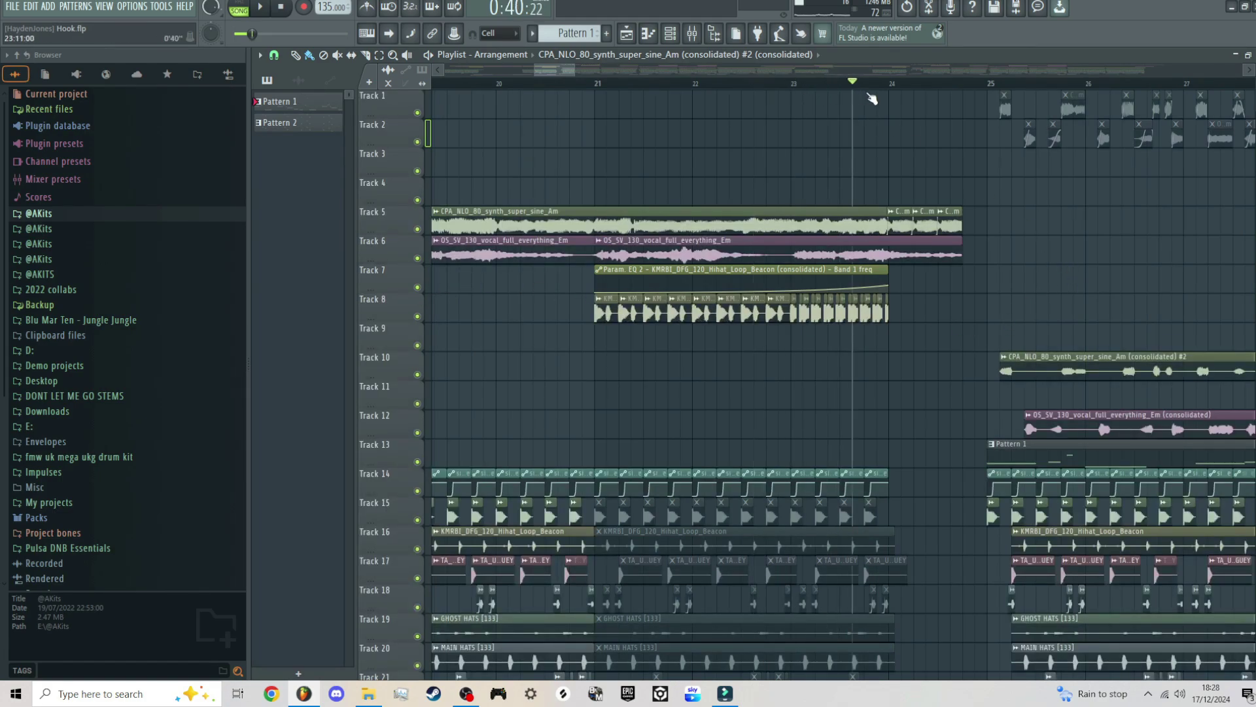
{"action": "scroll", "coordinate": [1028, 229], "scroll_direction": "up", "scroll_amount": 4}
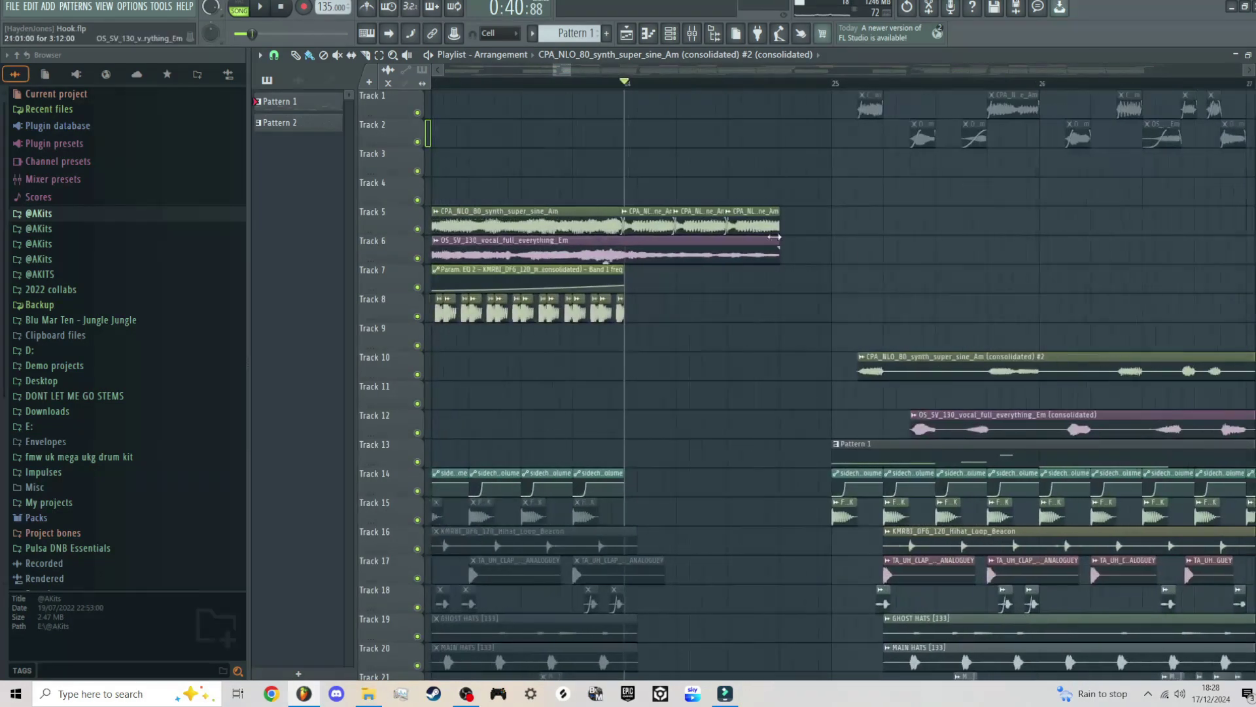
{"action": "left_click_drag", "start_coordinate": [642, 203], "coordinate": [792, 225]}
{"action": "left_click", "coordinate": [842, 243], "text": "ctrl"}
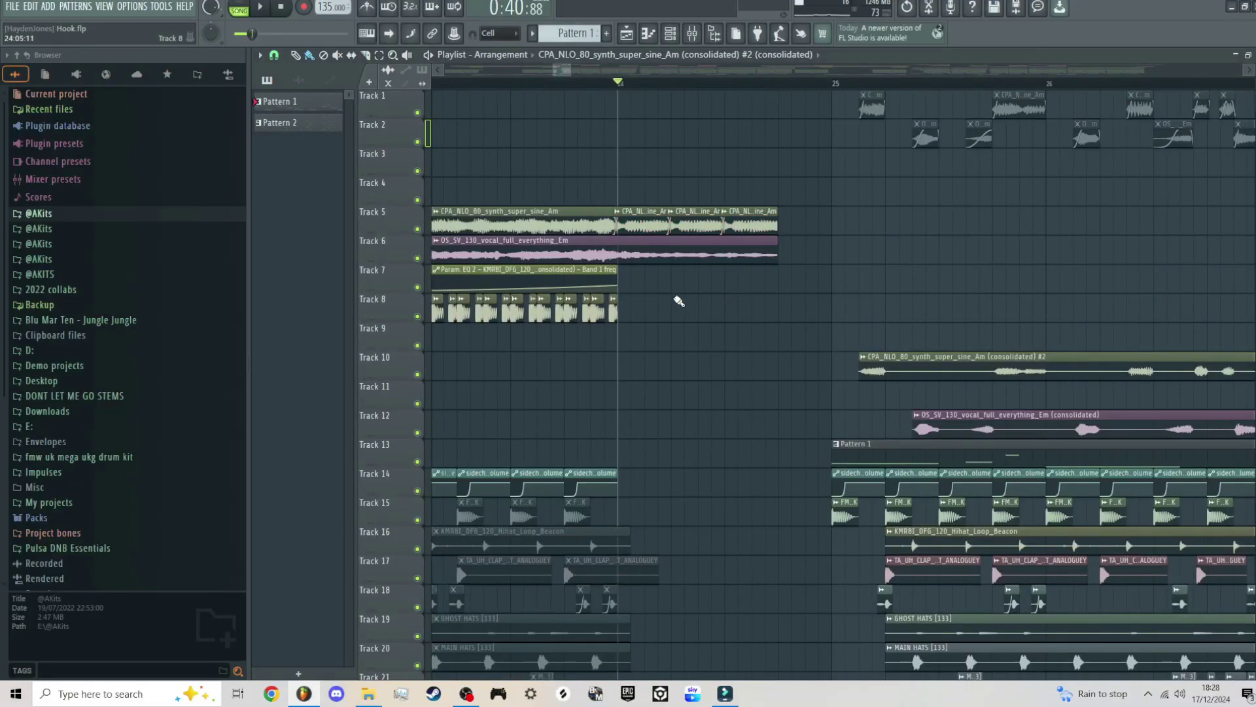
Play tracks 5 and 6 soloed through the gap after bar 24, and bring all the other tracks back.
{"action": "right_click", "coordinate": [418, 257]}
{"action": "key", "text": "space"}
{"action": "key", "text": "space"}
{"action": "left_click", "coordinate": [417, 230]}
{"action": "key", "text": "space"}
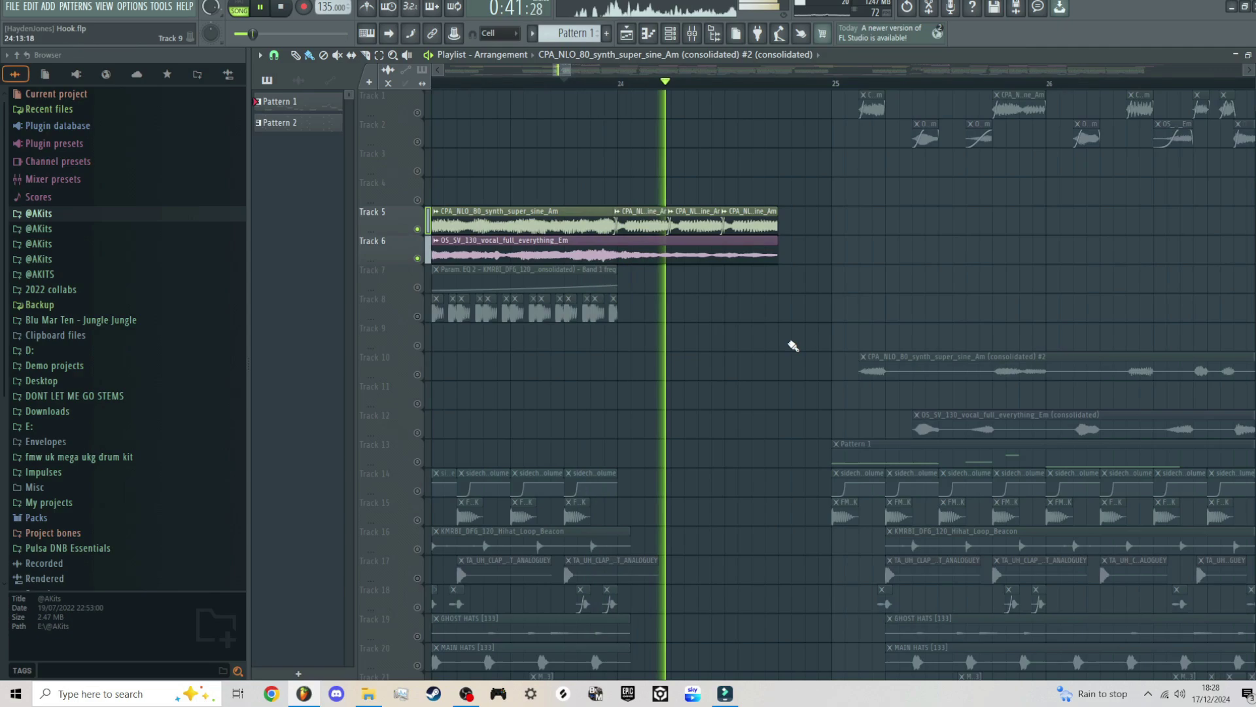
{"action": "key", "text": "space"}
{"action": "right_click", "coordinate": [418, 230]}
{"action": "right_click", "coordinate": [418, 230]}
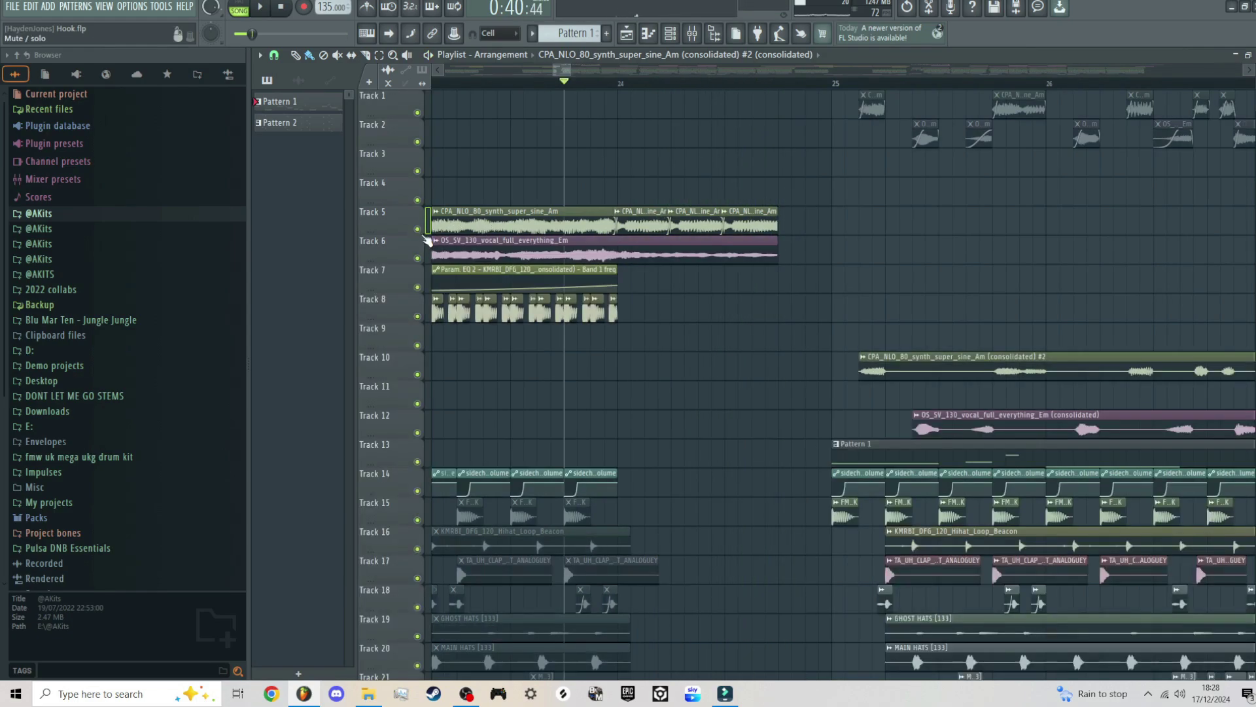
Inspect the FMW TAG [142BPM]_Current clip on track 24 leading into the drop at bar 25.
{"action": "scroll", "coordinate": [686, 304], "scroll_direction": "down", "scroll_amount": 5}
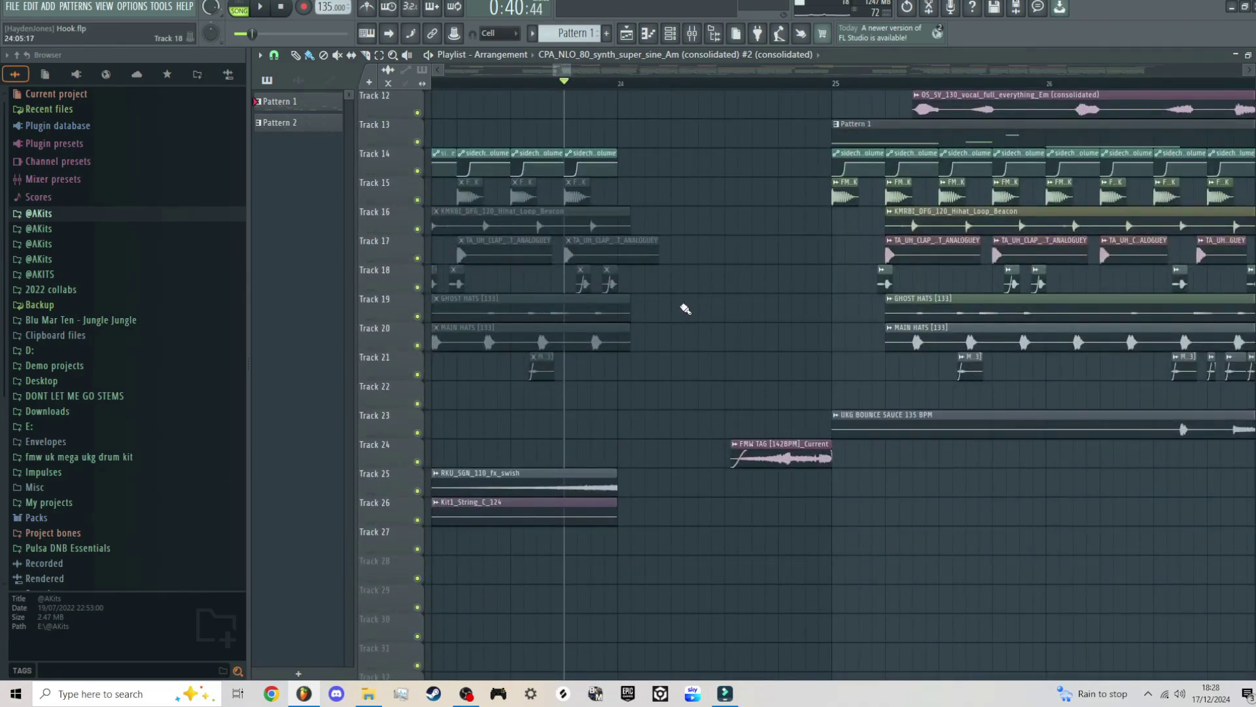
{"action": "scroll", "coordinate": [720, 320], "scroll_direction": "up", "scroll_amount": 2}
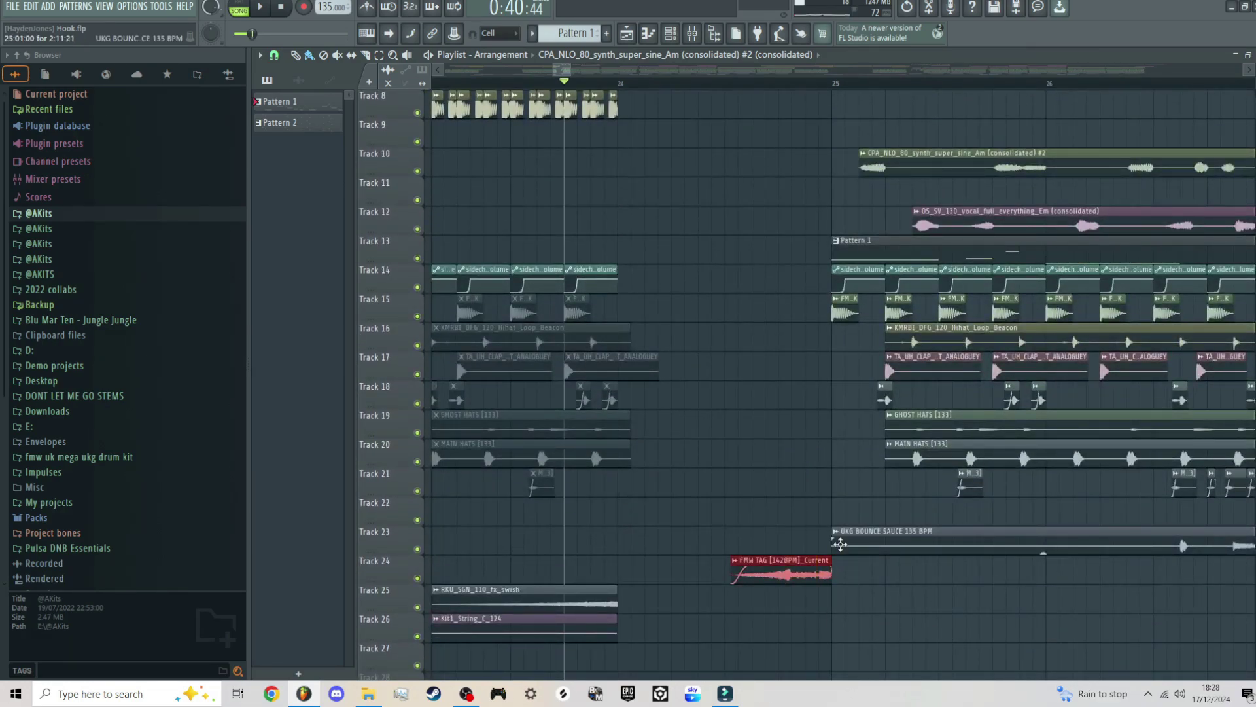
{"action": "scroll", "coordinate": [790, 163], "scroll_direction": "up", "scroll_amount": 3}
{"action": "scroll", "coordinate": [752, 247], "scroll_direction": "down", "scroll_amount": 6}
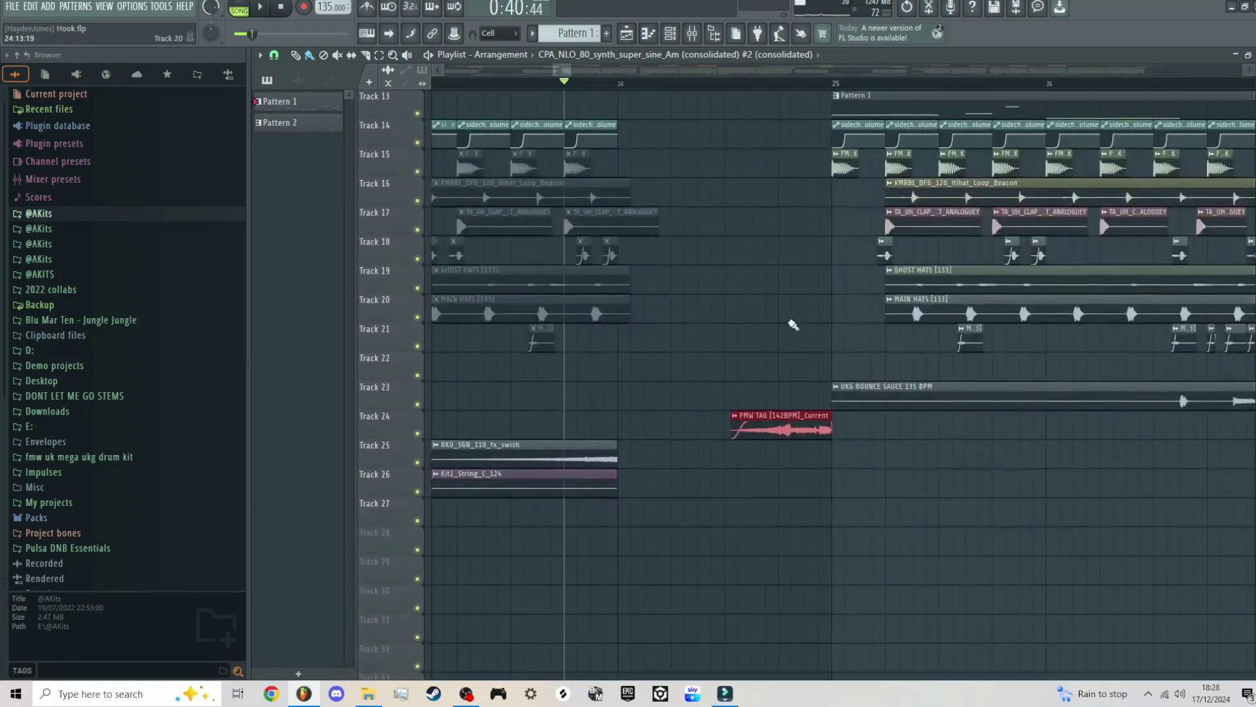
Try the Beep Beep sample on track 25 in place of the FMW TAG clip before bar 25, and play the drop.
{"action": "left_click", "coordinate": [297, 84]}
{"action": "left_click_drag", "start_coordinate": [298, 668], "coordinate": [795, 429]}
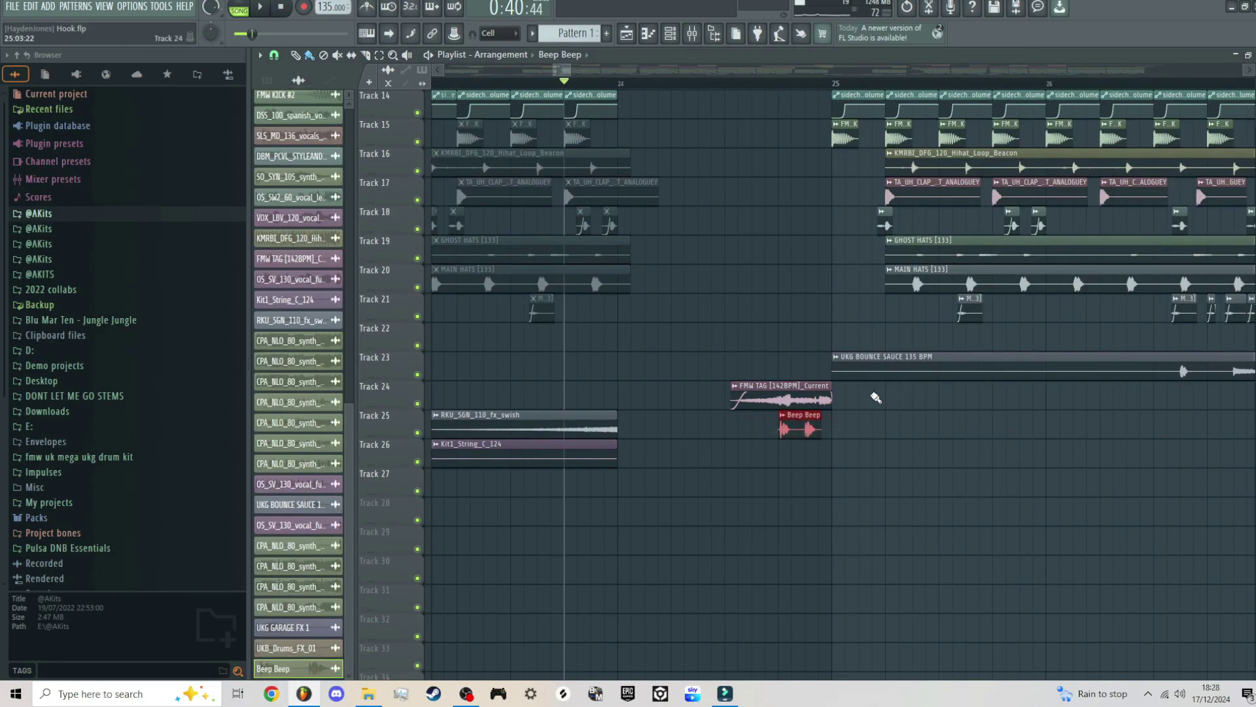
{"action": "scroll", "coordinate": [875, 397], "scroll_direction": "up", "scroll_amount": 3}
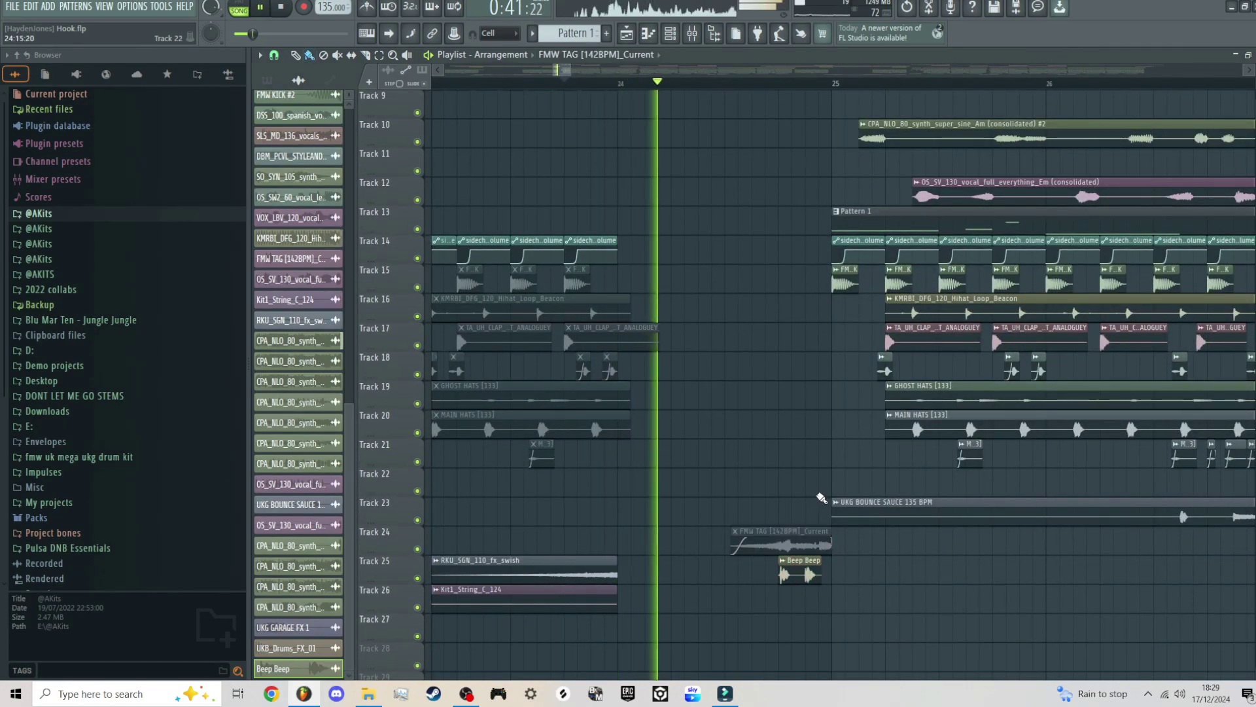
{"action": "scroll", "coordinate": [821, 500], "scroll_direction": "down", "scroll_amount": 6}
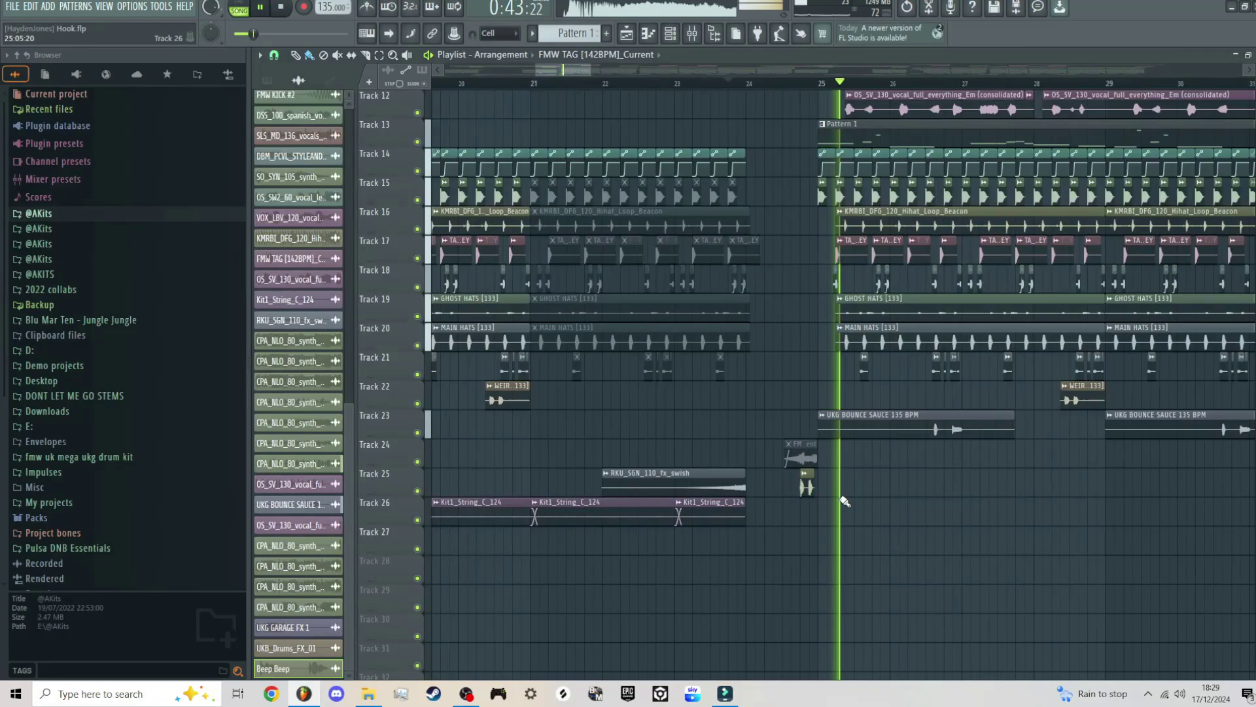
{"action": "right_click", "coordinate": [789, 458]}
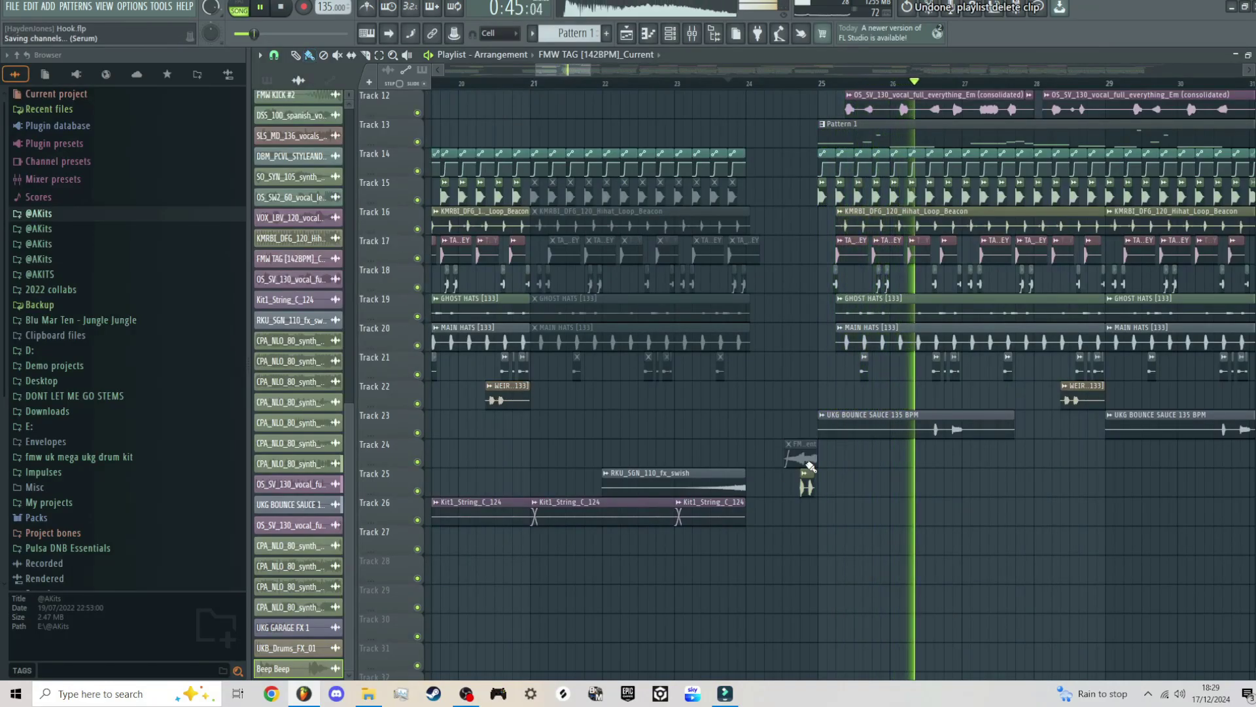
{"action": "left_click", "coordinate": [793, 458]}
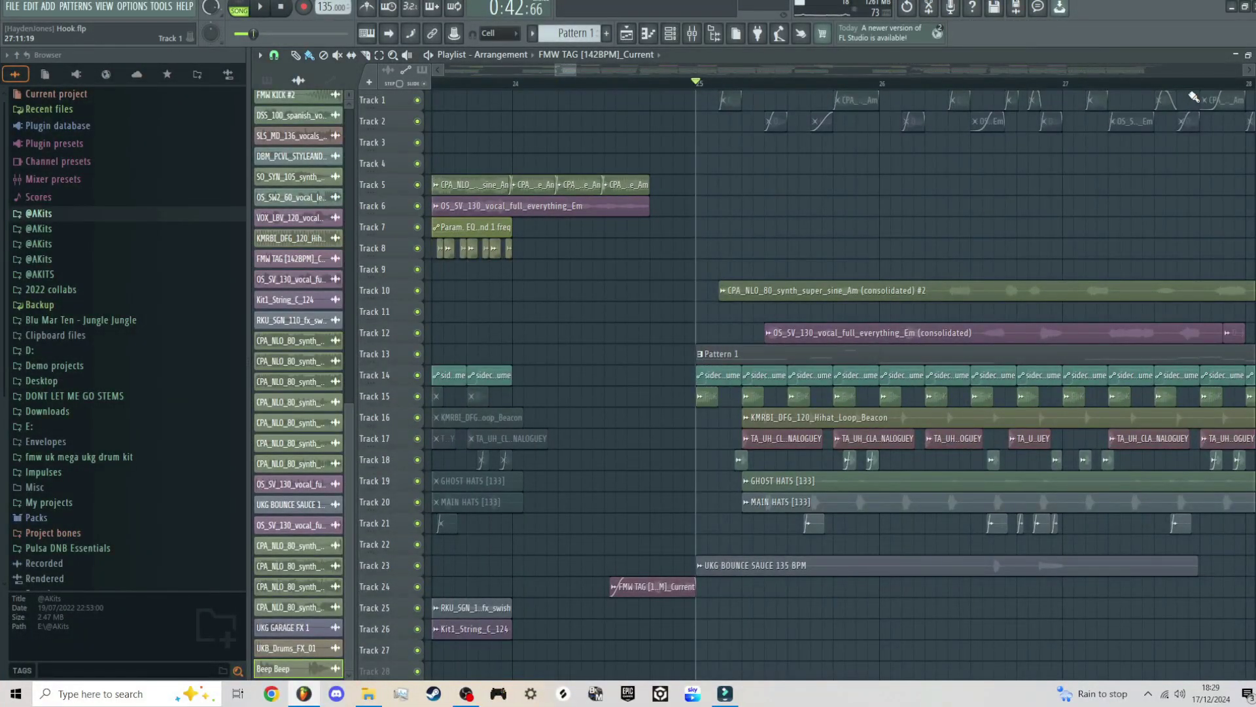
Examine the synth, vocal, Pattern 1 and drum layers that start the drop at bar 25.
{"action": "scroll", "coordinate": [840, 386], "scroll_direction": "up", "scroll_amount": 1}
{"action": "scroll", "coordinate": [827, 263], "scroll_direction": "down", "scroll_amount": 6}
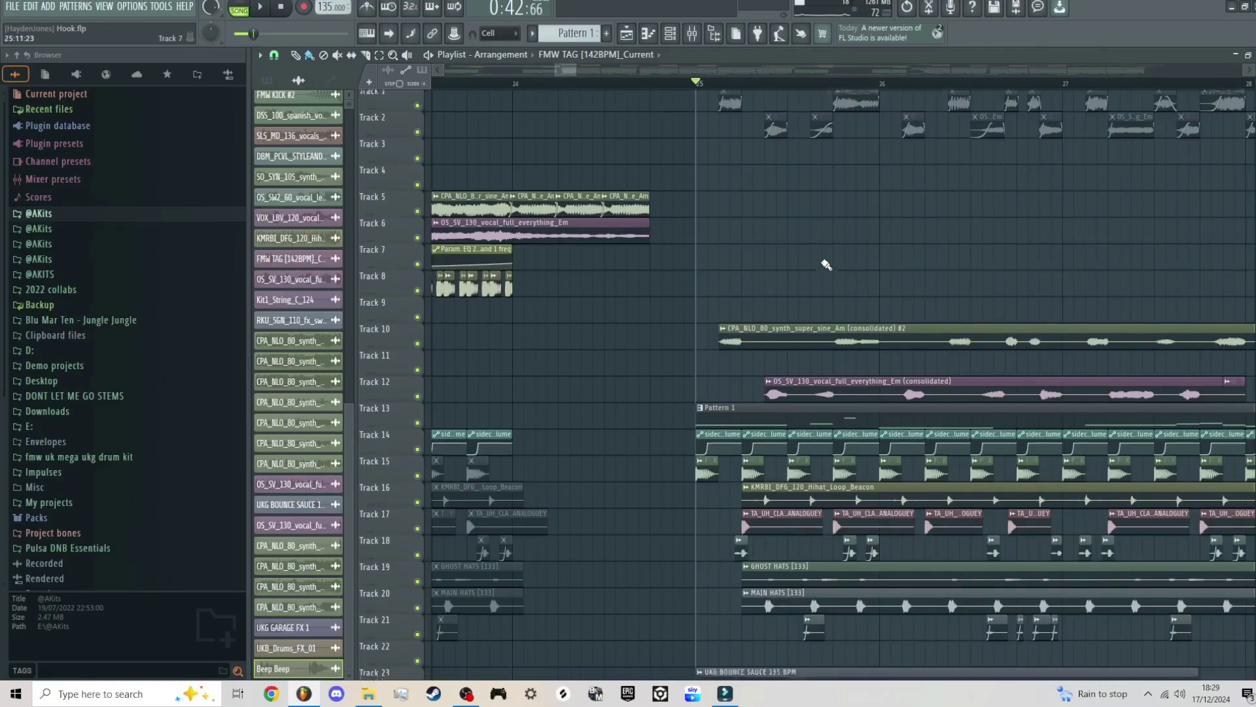
{"action": "scroll", "coordinate": [864, 263], "scroll_direction": "up", "scroll_amount": 5}
{"action": "scroll", "coordinate": [779, 222], "scroll_direction": "down", "scroll_amount": 6}
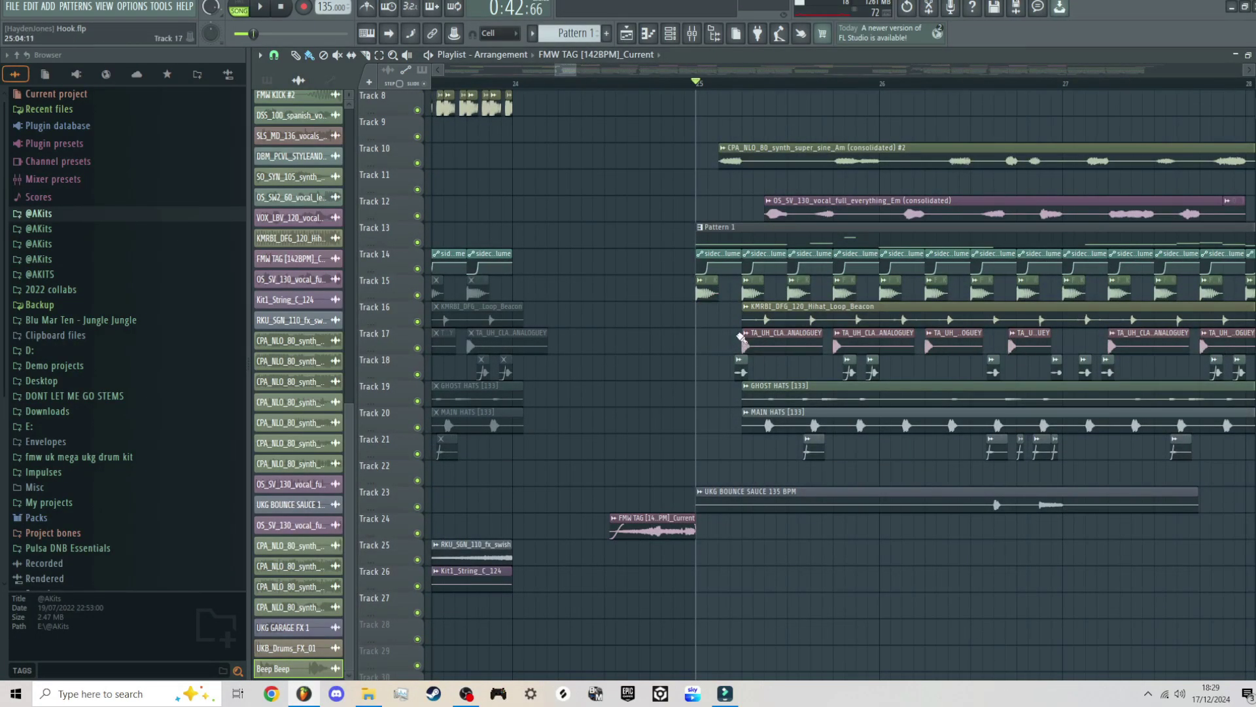
Inspect the first sidechain - Volume automation clip on track 14 against the FMW KICK on track 15.
{"action": "scroll", "coordinate": [732, 324], "scroll_direction": "up", "scroll_amount": 3}
{"action": "scroll", "coordinate": [662, 315], "scroll_direction": "up", "scroll_amount": 3}
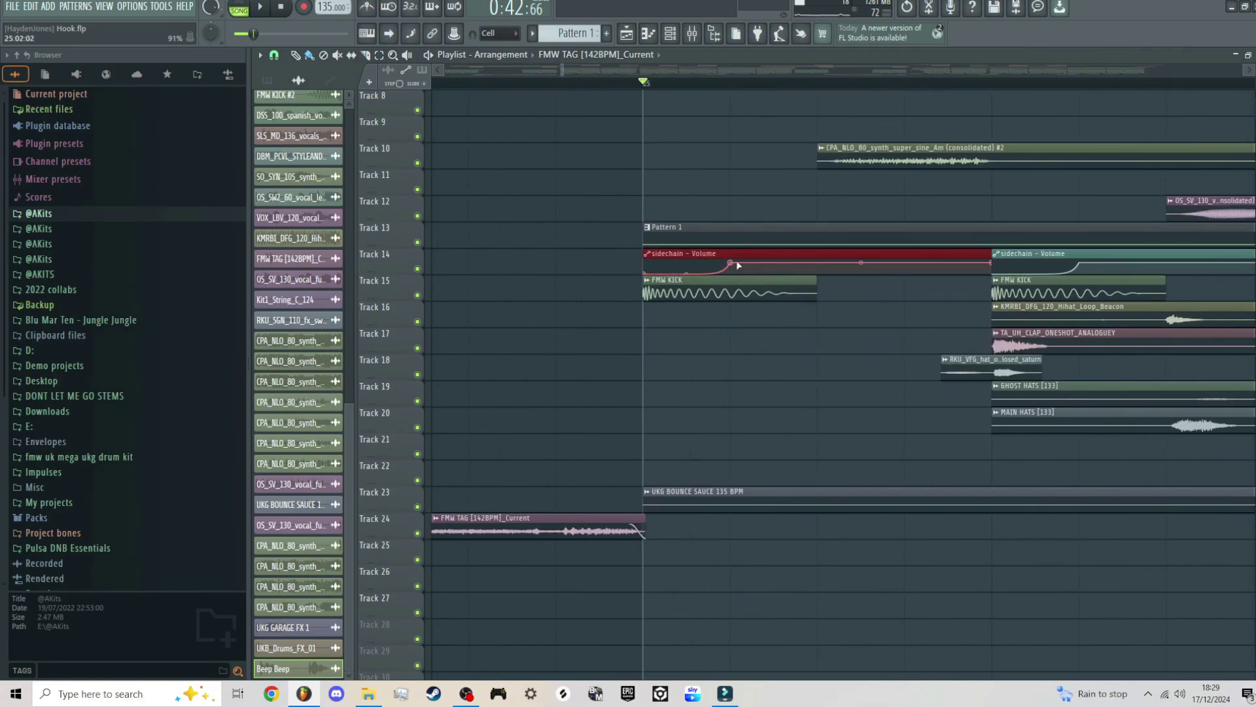
{"action": "left_click_drag", "start_coordinate": [723, 197], "coordinate": [645, 212]}
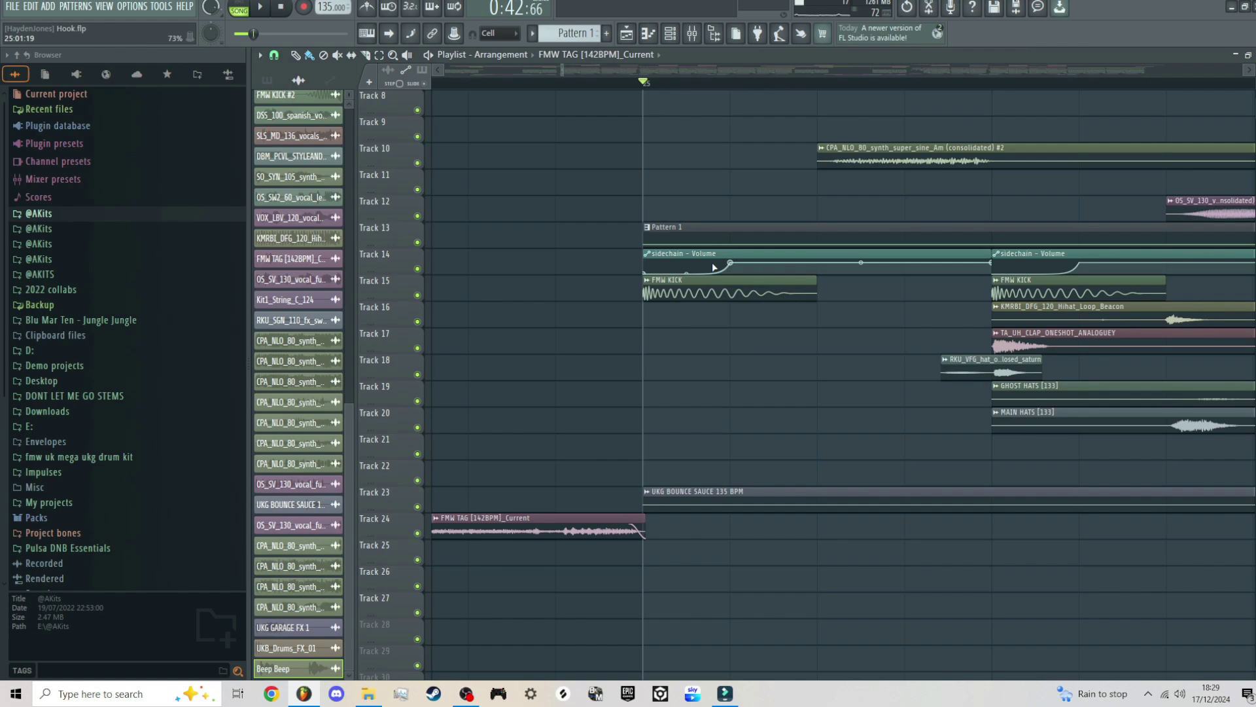
{"action": "left_click", "coordinate": [712, 243]}
View the automation options of the sidechain track's volume fader in the mixer, and return to the playlist.
{"action": "left_click", "coordinate": [677, 38]}
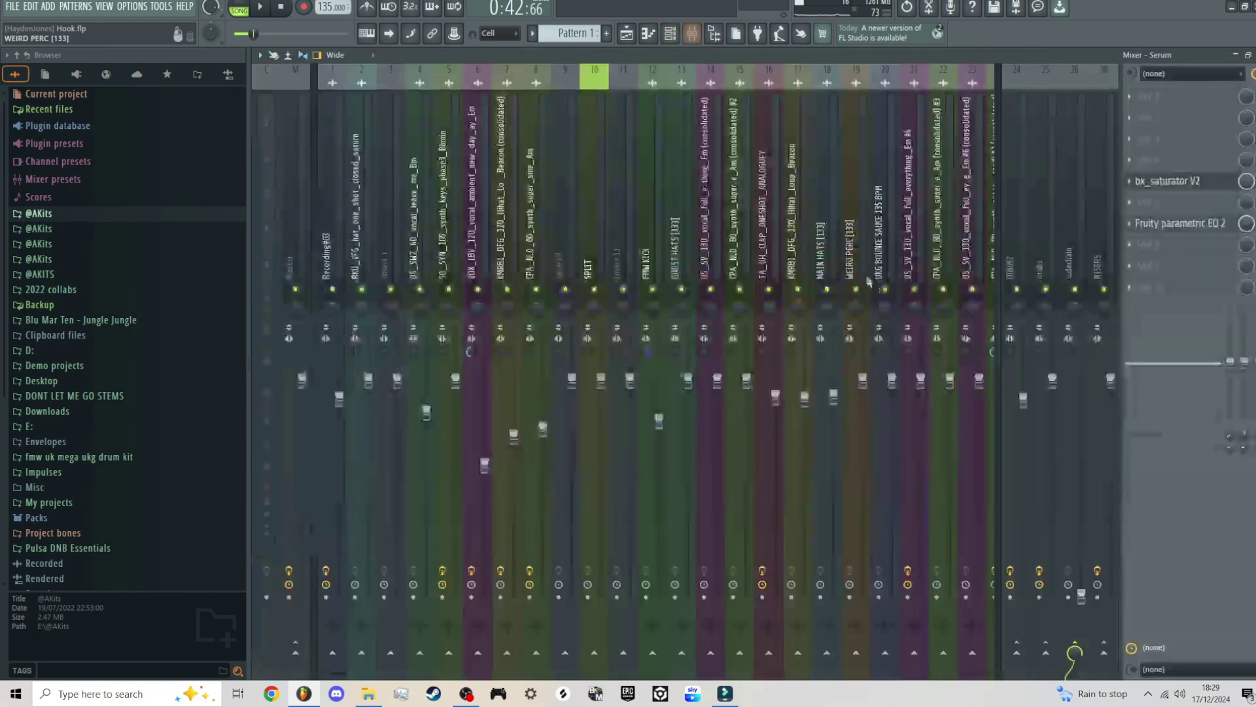
{"action": "left_click", "coordinate": [1073, 193]}
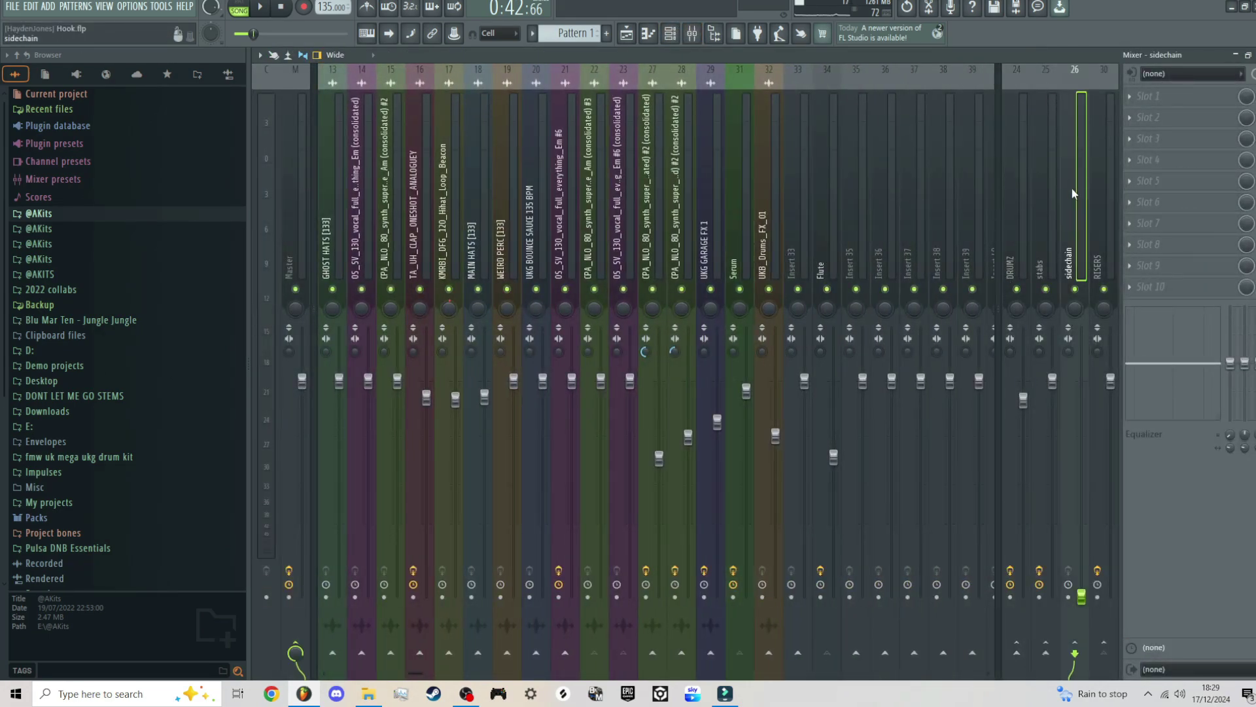
{"action": "right_click", "coordinate": [1082, 596]}
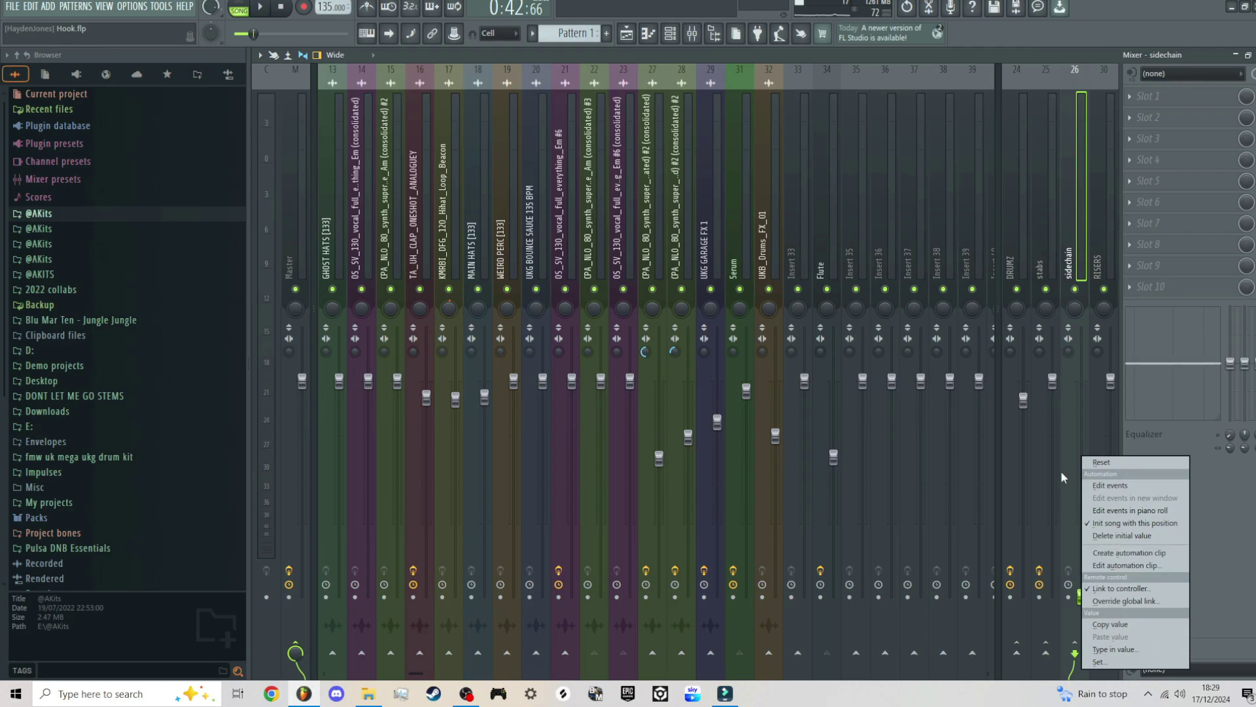
{"action": "right_click", "coordinate": [640, 50]}
{"action": "left_click", "coordinate": [626, 35]}
Highlight the Pattern 1 and first sidechain - Volume clips on tracks 13 and 14, and clear the selection.
{"action": "left_click_drag", "start_coordinate": [631, 232], "coordinate": [743, 261]}
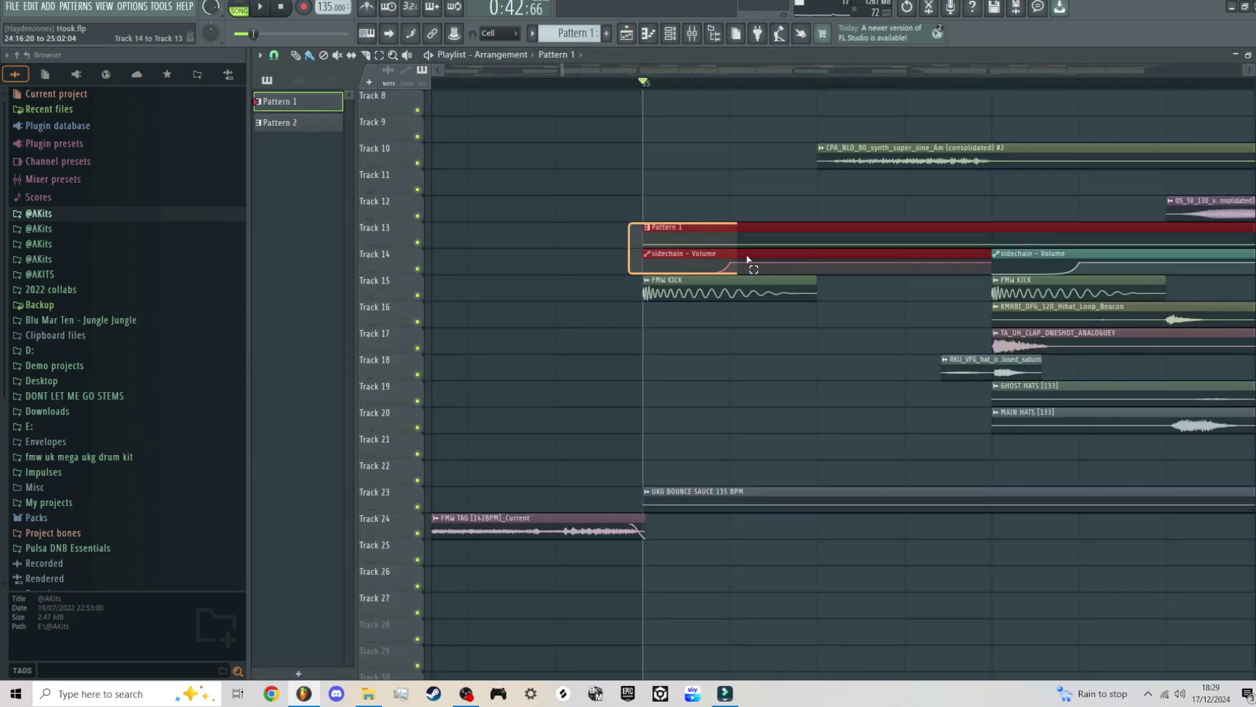
{"action": "right_click", "coordinate": [786, 202]}
{"action": "left_click_drag", "start_coordinate": [640, 265], "coordinate": [922, 264]}
{"action": "left_click", "coordinate": [799, 335], "text": "ctrl"}
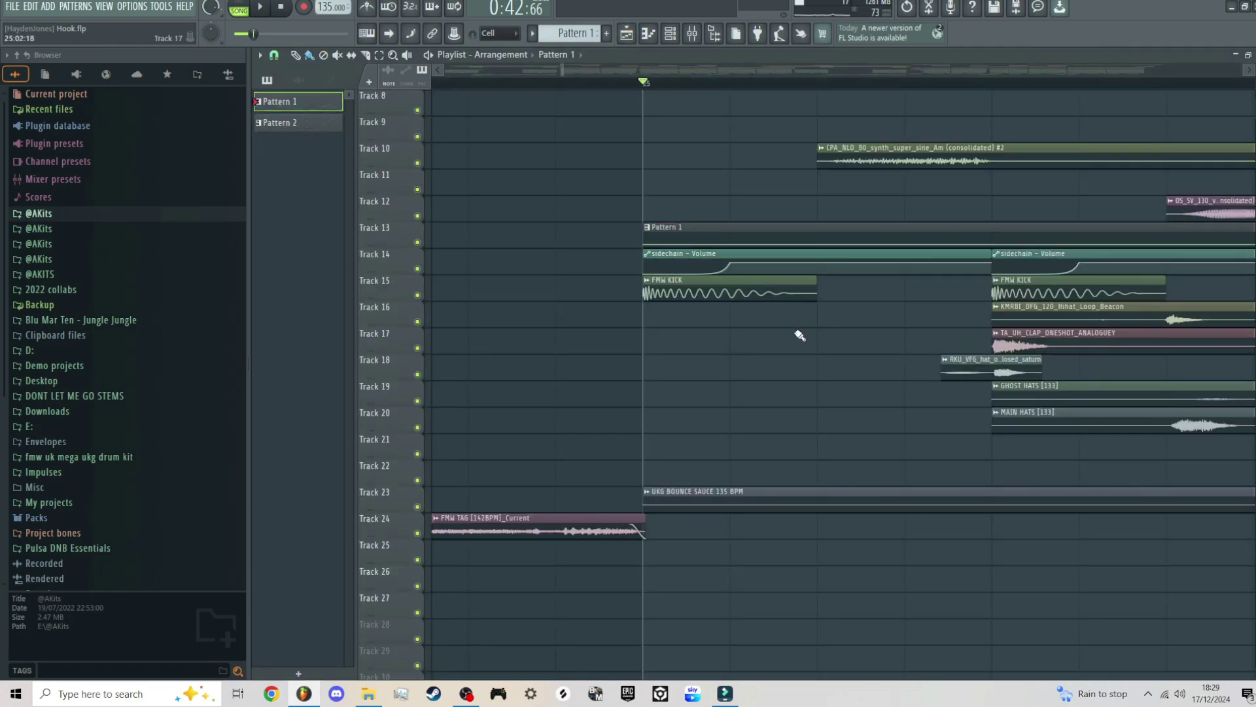
Try reshaping the sidechain - Volume curve on track 14, and toggle the track's mute to compare the playback.
{"action": "left_click_drag", "start_coordinate": [732, 263], "coordinate": [597, 258]}
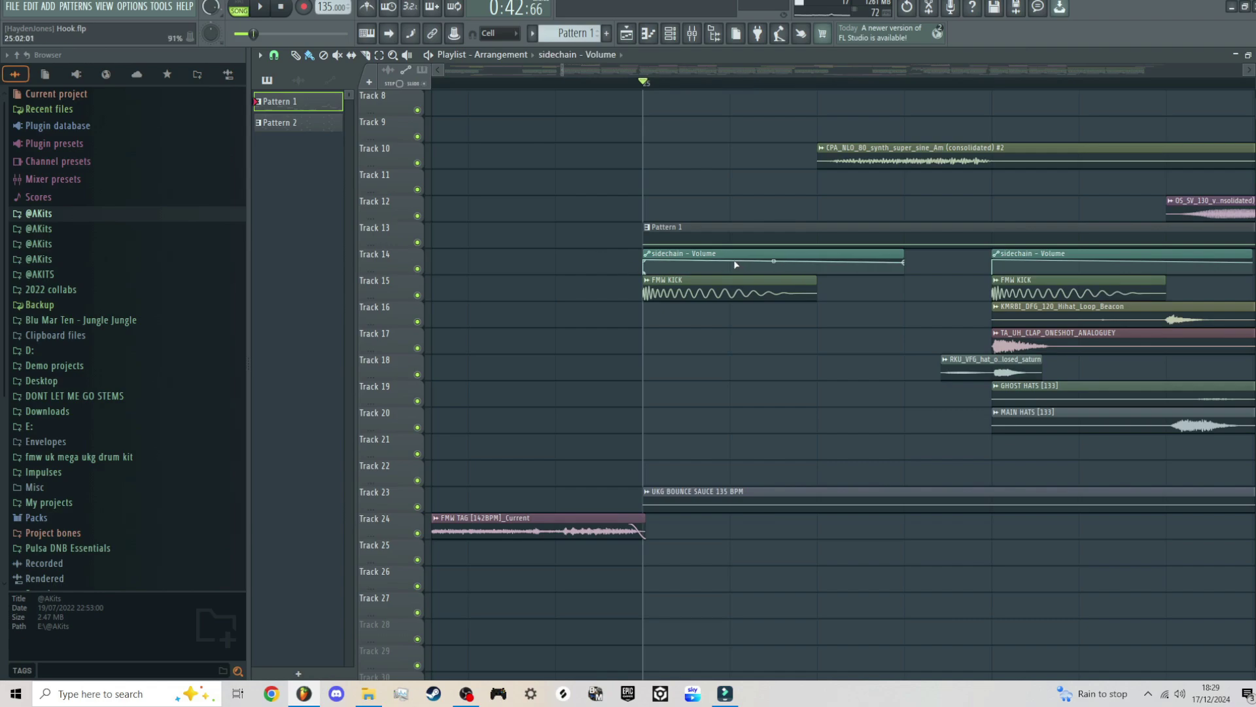
{"action": "left_click_drag", "start_coordinate": [646, 261], "coordinate": [713, 268]}
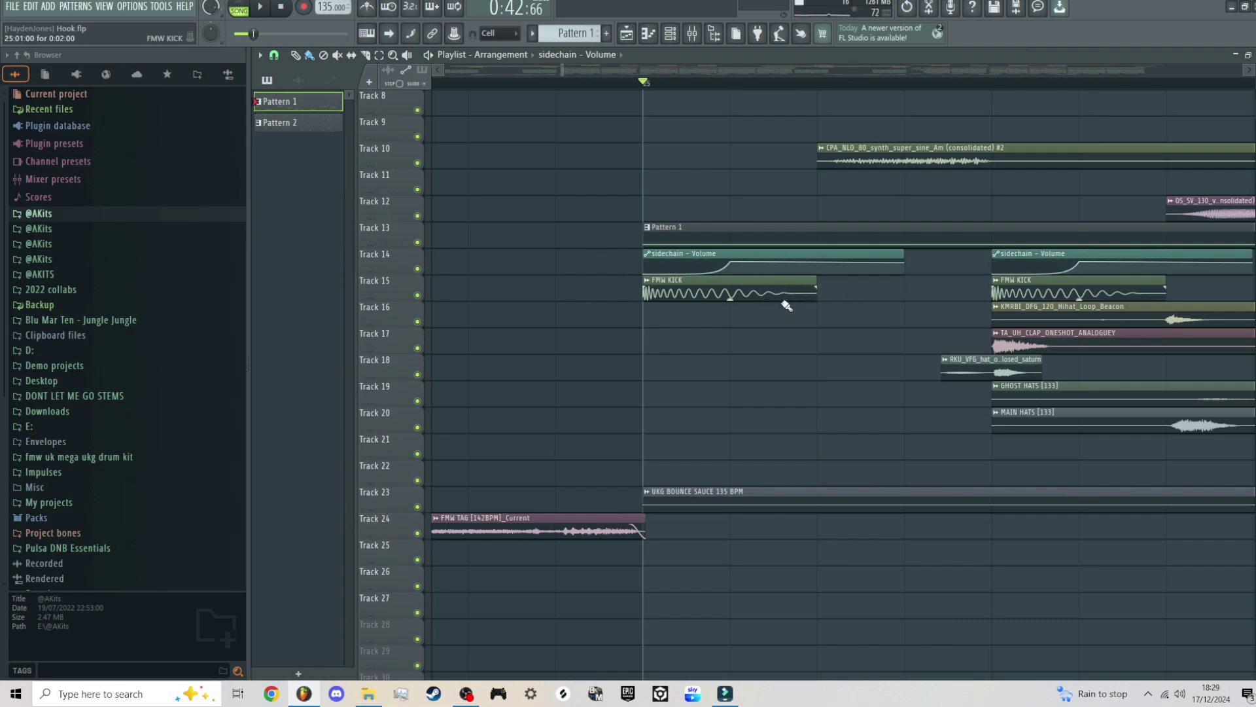
{"action": "left_click", "coordinate": [418, 269]}
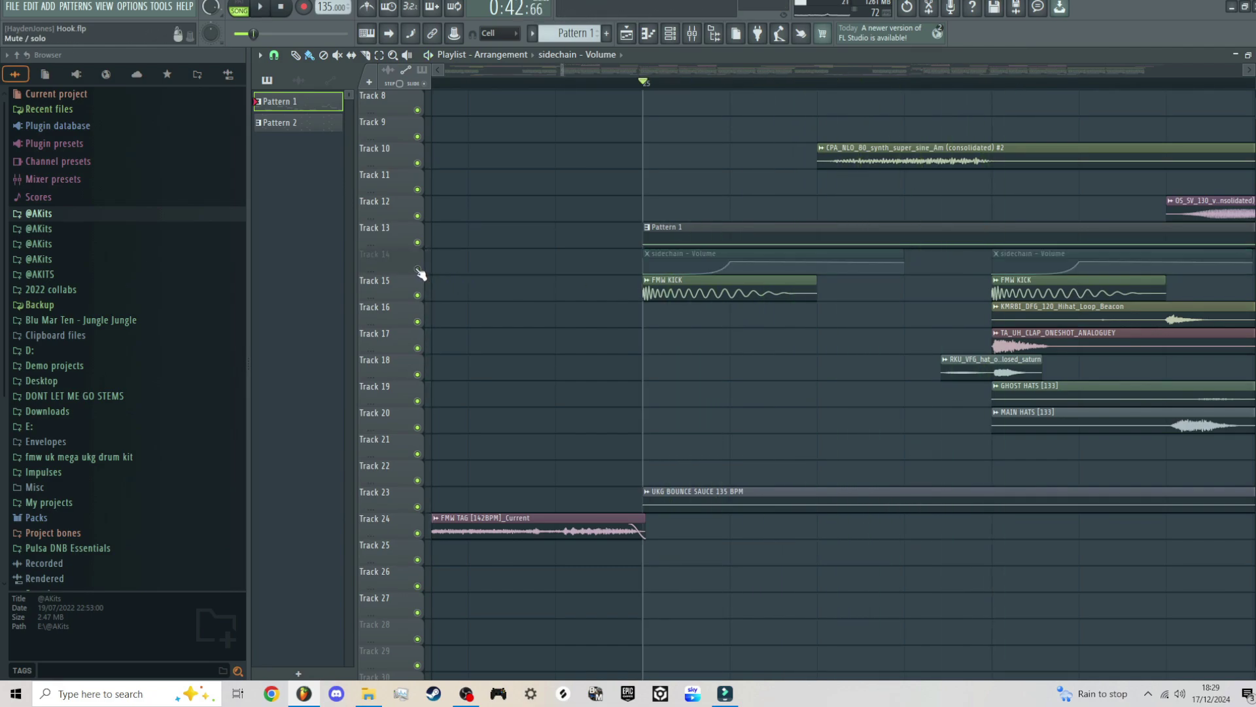
{"action": "left_click", "coordinate": [418, 269]}
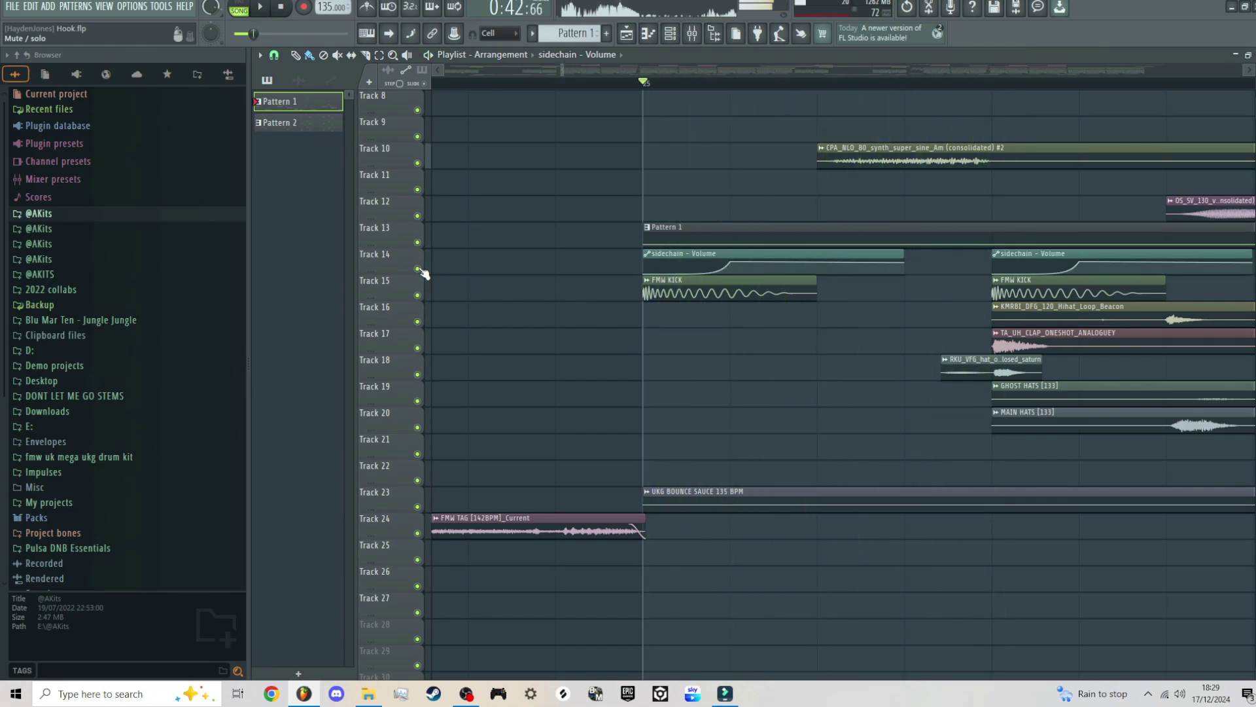
{"action": "key", "text": "space"}
Undo the track 14 mute toggles and the sidechain automation point moves.
{"action": "key", "text": "ctrl+z"}
{"action": "key", "text": "ctrl+z"}
{"action": "key", "text": "ctrl+z"}
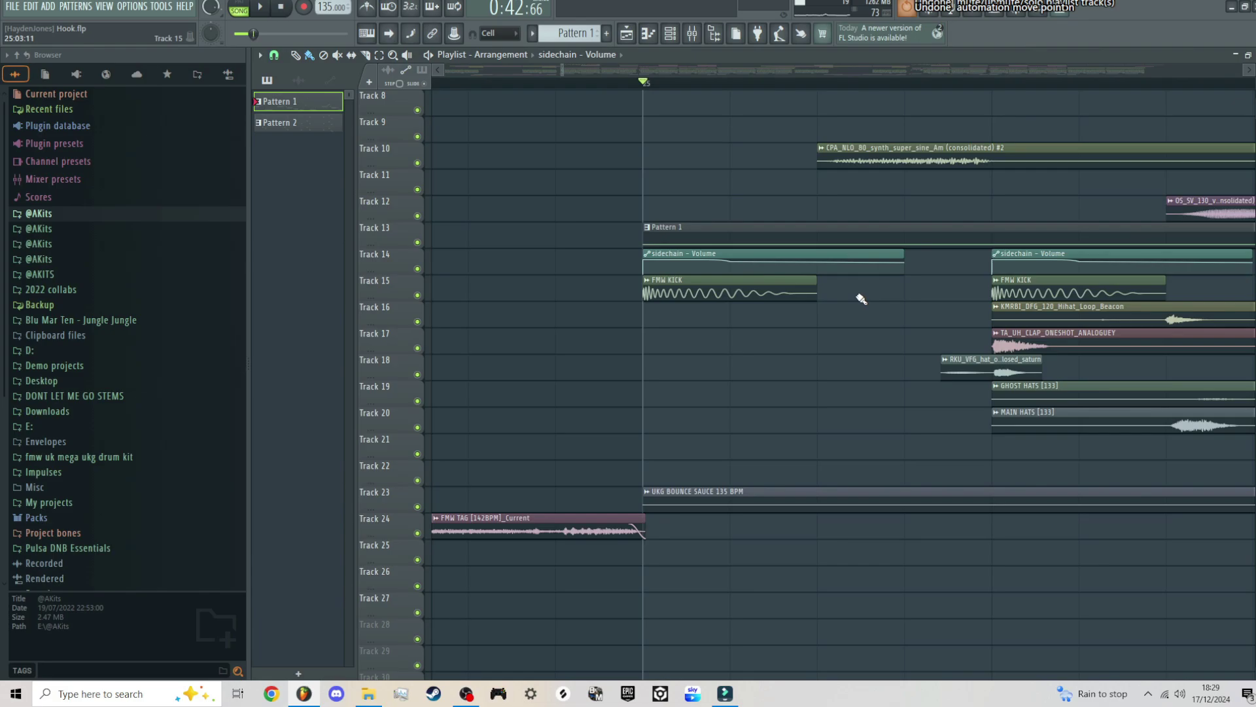
{"action": "key", "text": "ctrl+z"}
Survey the whole arrangement, comparing the intro's synth and vocal clips with the drop layers from bar 25 onward.
{"action": "scroll", "coordinate": [907, 318], "scroll_direction": "down", "scroll_amount": 8}
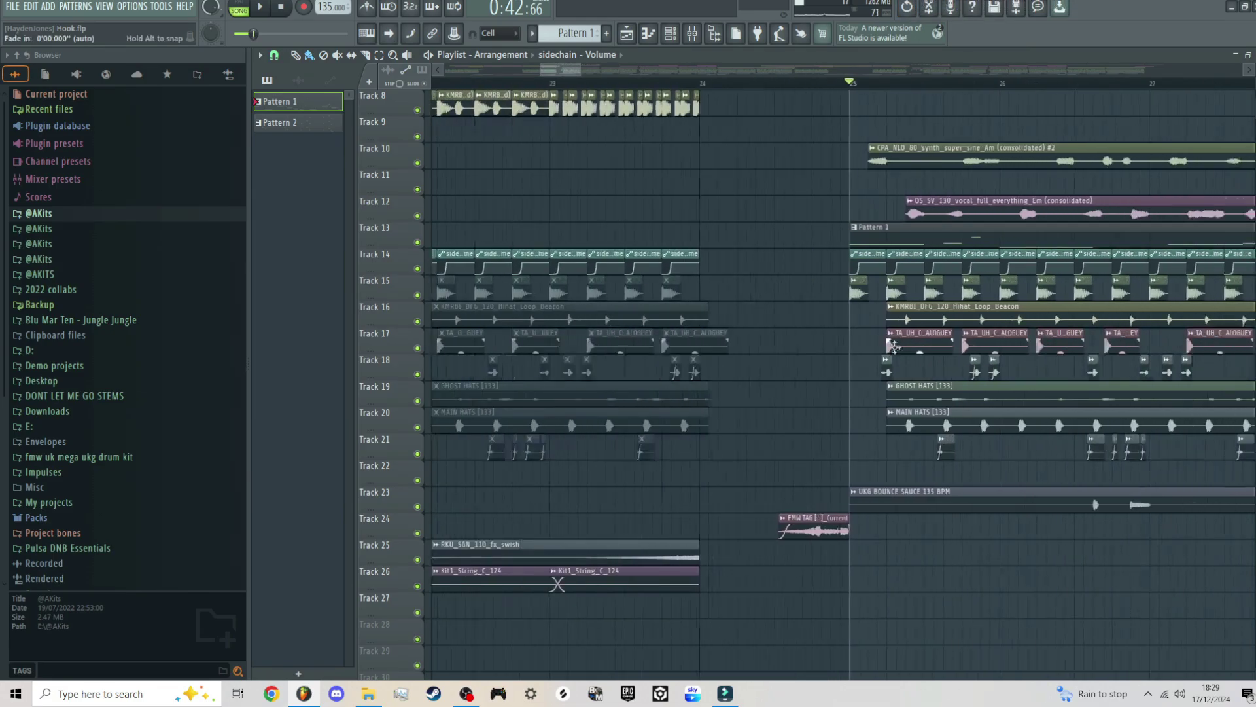
{"action": "scroll", "coordinate": [937, 353], "scroll_direction": "up", "scroll_amount": 3}
{"action": "scroll", "coordinate": [920, 391], "scroll_direction": "down", "scroll_amount": 9}
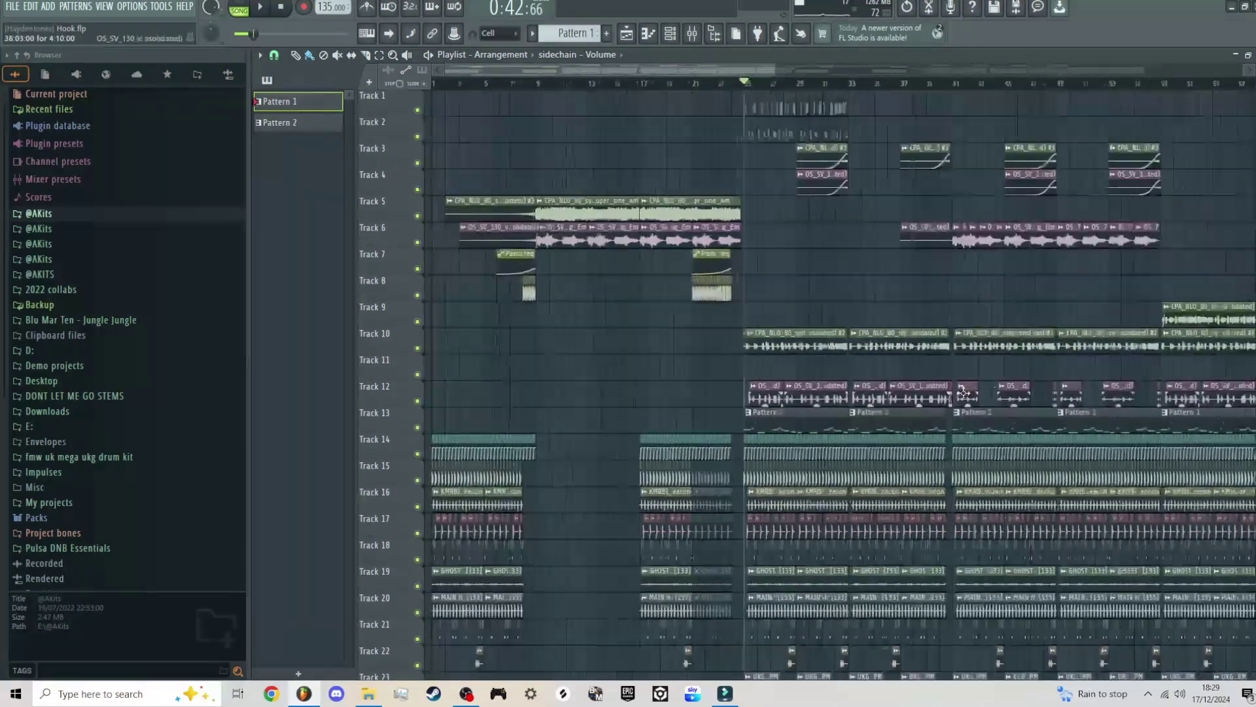
{"action": "scroll", "coordinate": [981, 294], "scroll_direction": "up", "scroll_amount": 6}
{"action": "scroll", "coordinate": [524, 186], "scroll_direction": "down", "scroll_amount": 2}
{"action": "left_click_drag", "start_coordinate": [488, 201], "coordinate": [1123, 250]}
{"action": "left_click", "coordinate": [1124, 250], "text": "ctrl"}
{"action": "scroll", "coordinate": [779, 261], "scroll_direction": "down", "scroll_amount": 7}
{"action": "scroll", "coordinate": [720, 262], "scroll_direction": "up", "scroll_amount": 8}
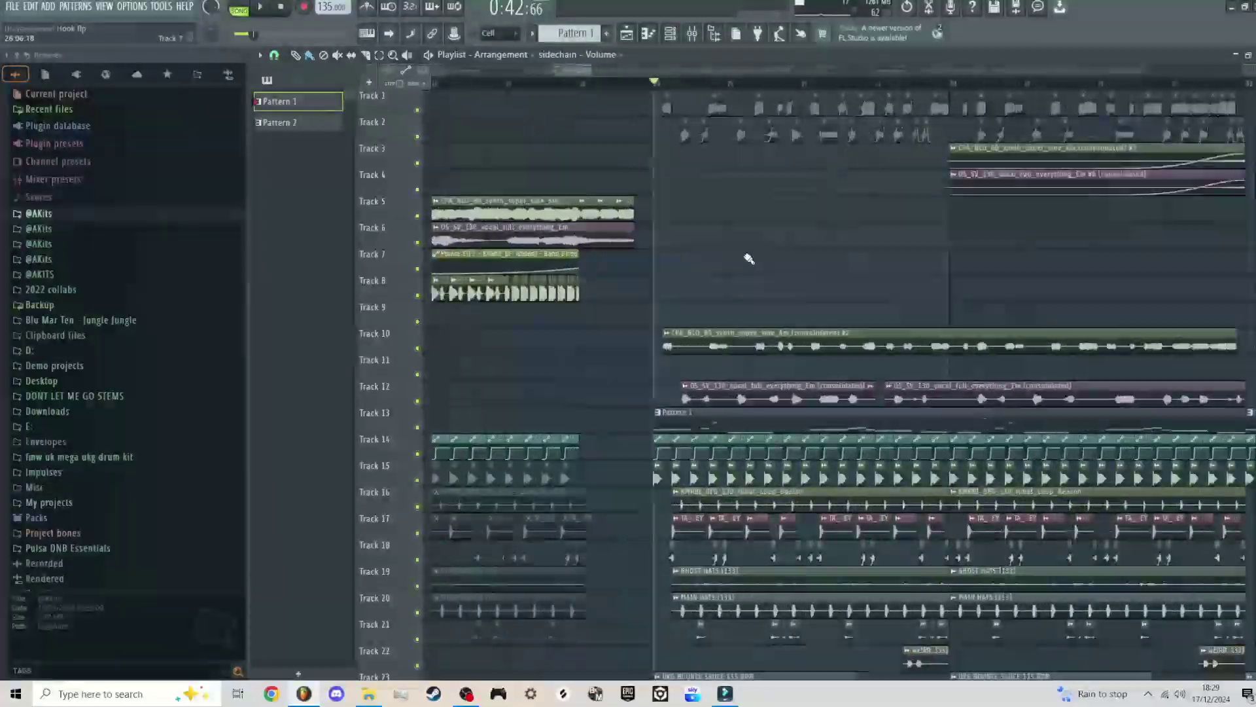
Highlight the start of the drum clips on tracks 16 to 20 at bar 25, clear the selection, and play the drop's opening.
{"action": "scroll", "coordinate": [757, 394], "scroll_direction": "up", "scroll_amount": 6}
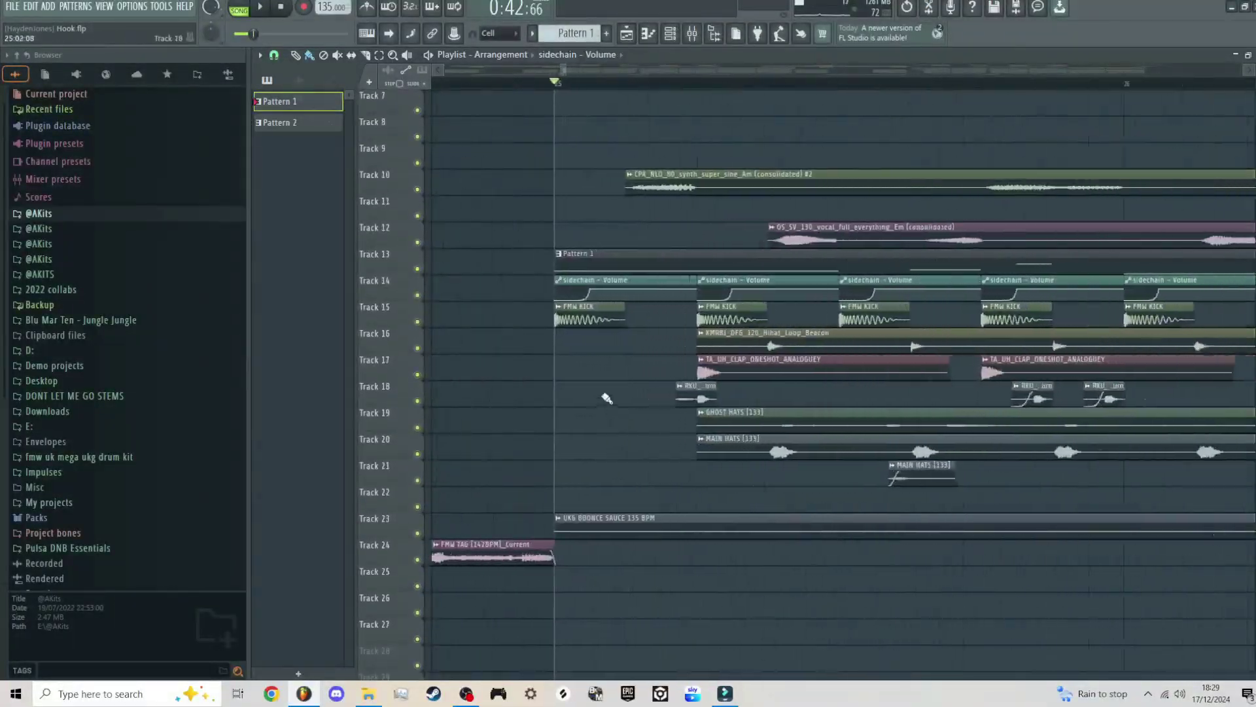
{"action": "left_click_drag", "start_coordinate": [552, 330], "coordinate": [705, 464]}
{"action": "left_click", "coordinate": [700, 471], "text": "ctrl"}
{"action": "scroll", "coordinate": [697, 474], "scroll_direction": "down", "scroll_amount": 4}
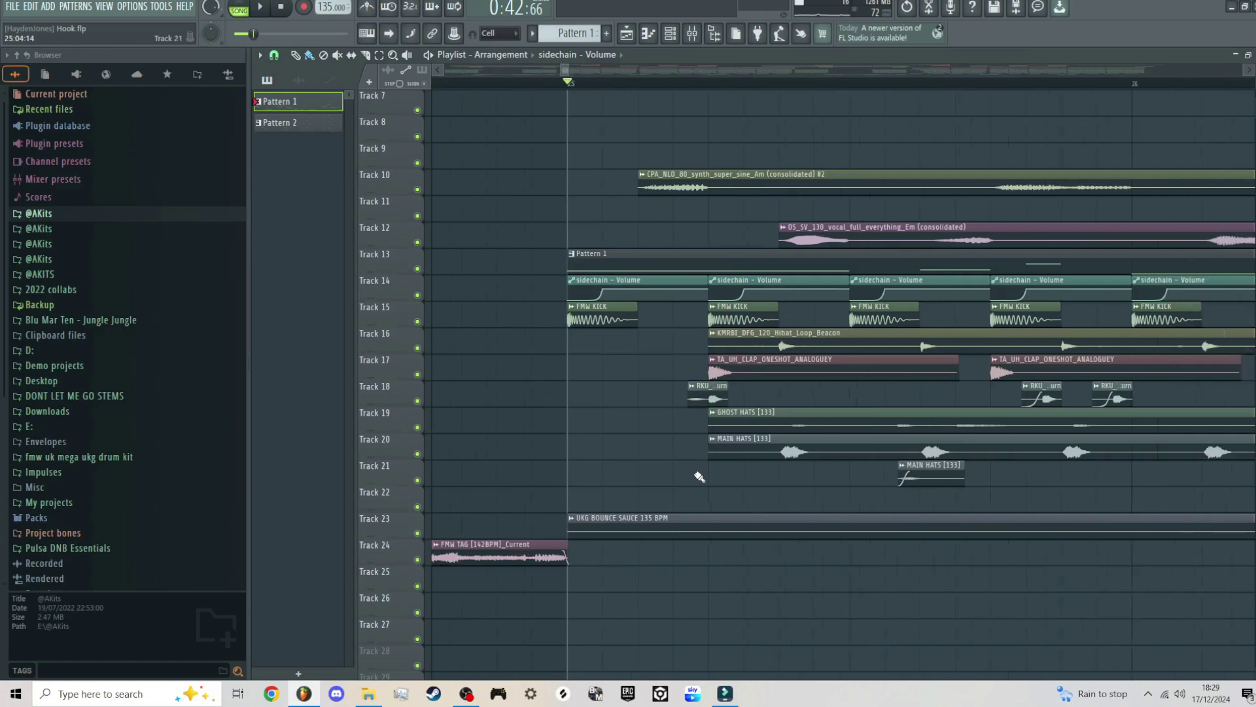
{"action": "key", "text": "space"}
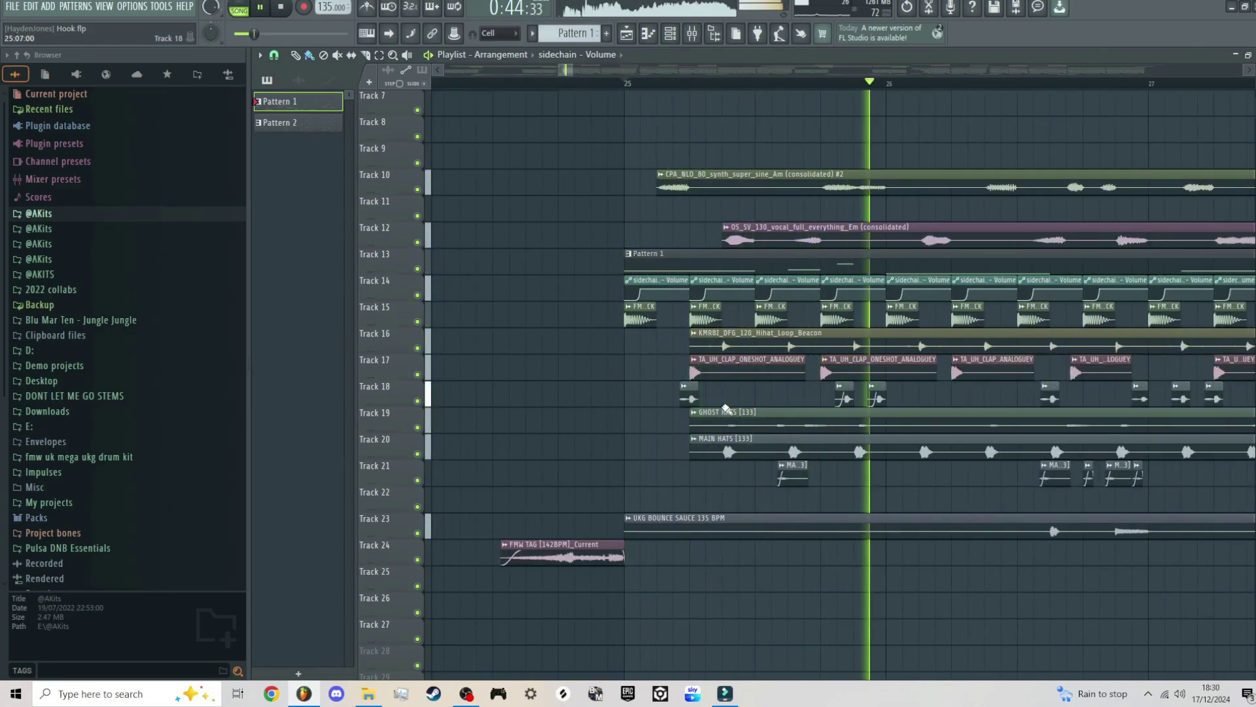
{"action": "key", "text": "space"}
Solo tracks 1 and 2 and unmute their chopped synth and vocal clips between bars 25 and 33.
{"action": "scroll", "coordinate": [736, 426], "scroll_direction": "up", "scroll_amount": 3}
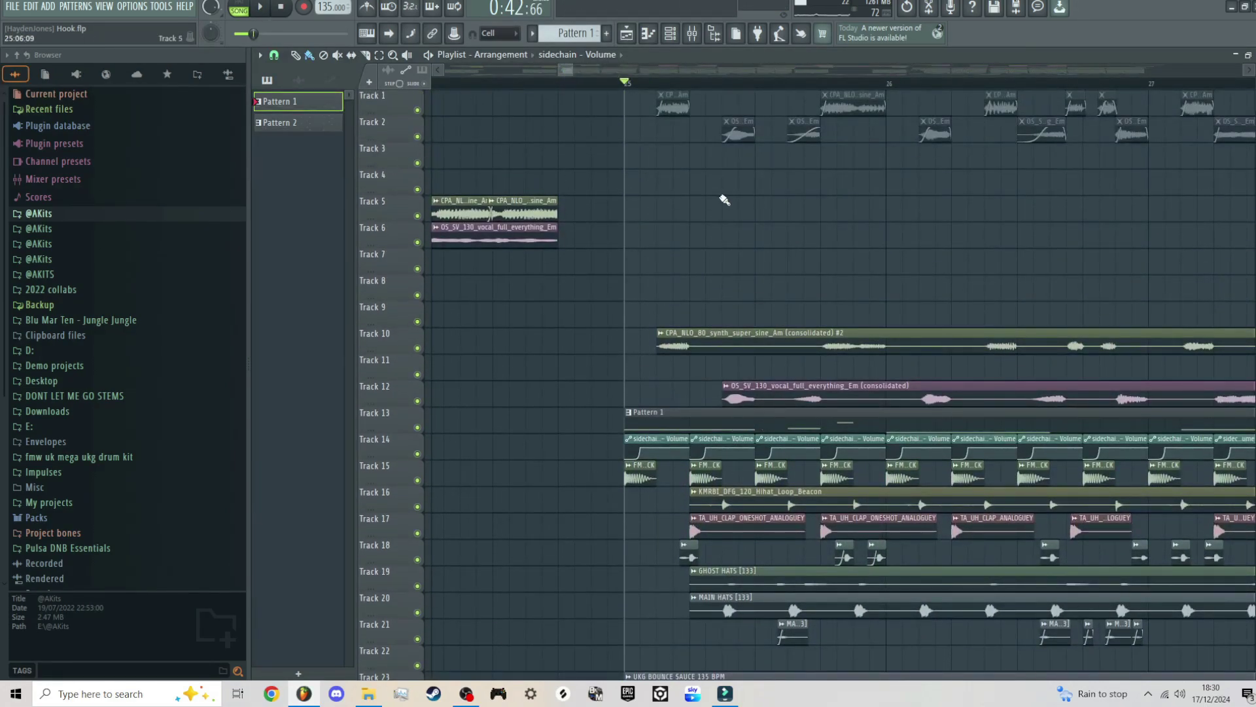
{"action": "scroll", "coordinate": [733, 190], "scroll_direction": "down", "scroll_amount": 5}
{"action": "key", "text": "t"}
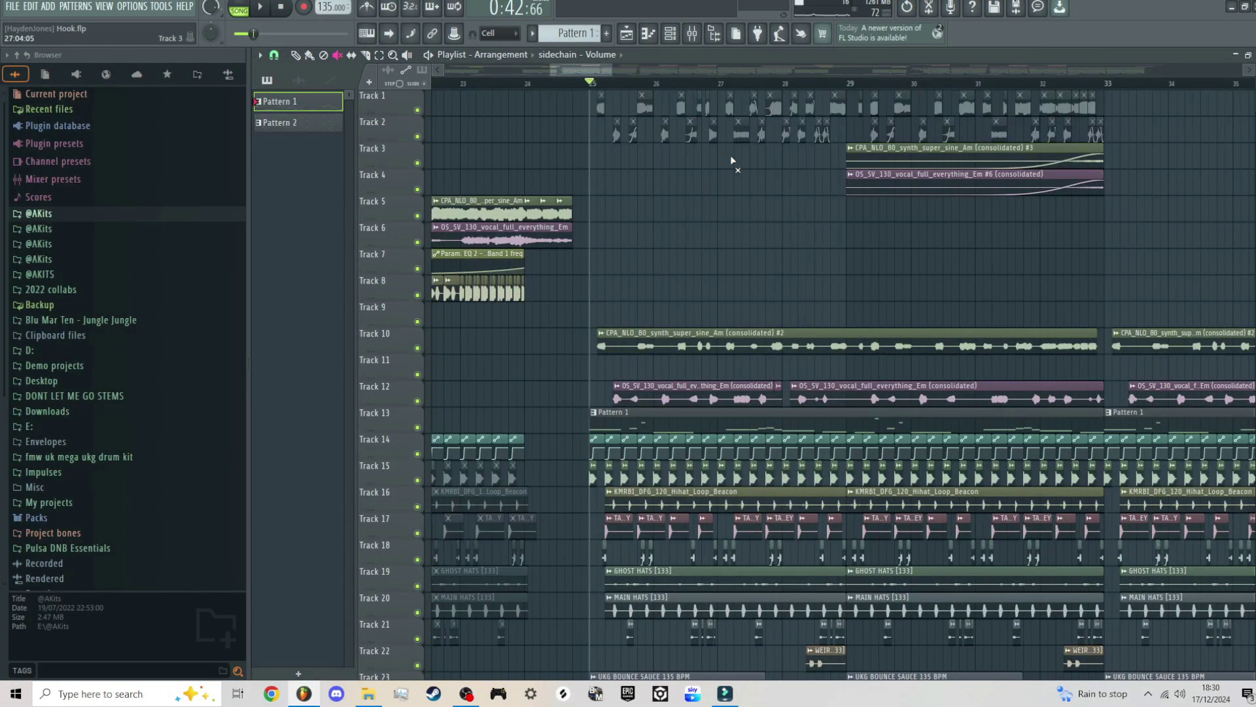
{"action": "right_click", "coordinate": [418, 136]}
{"action": "left_click_drag", "start_coordinate": [584, 106], "coordinate": [1132, 105]}
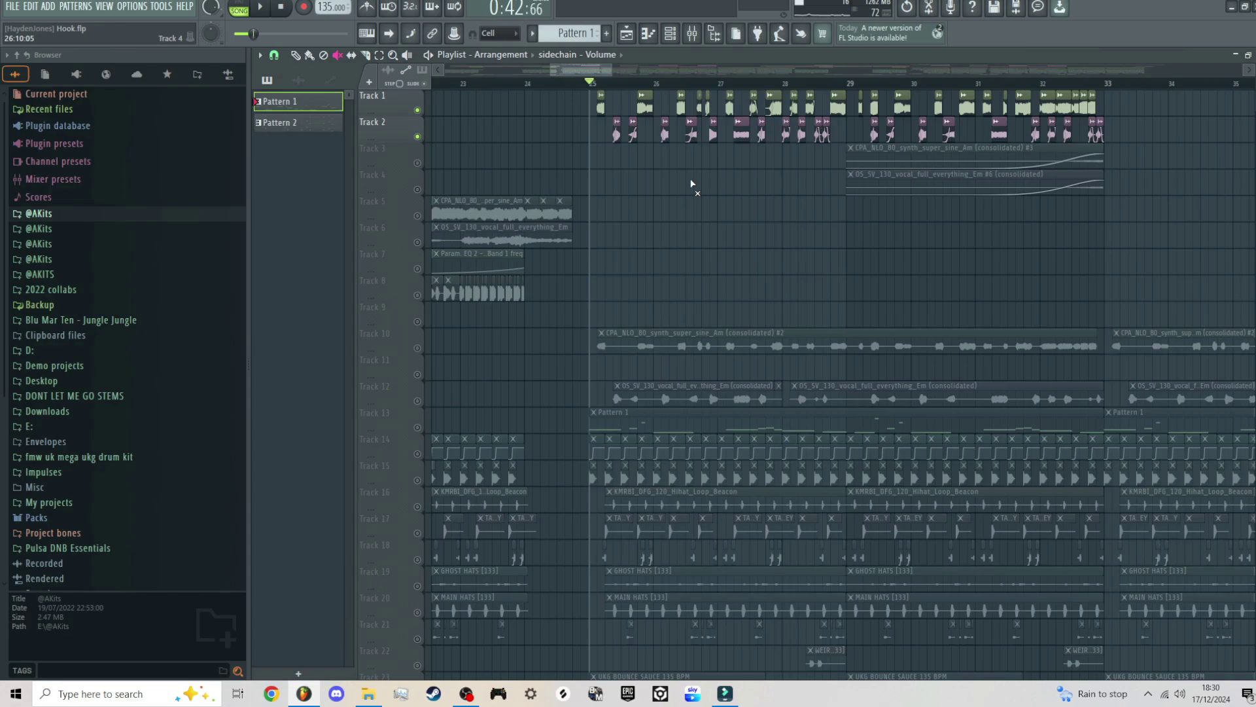
Play the soloed synth and vocal chops from bar 25 to bar 32, following their call-and-response placement.
{"action": "scroll", "coordinate": [639, 186], "scroll_direction": "up", "scroll_amount": 4}
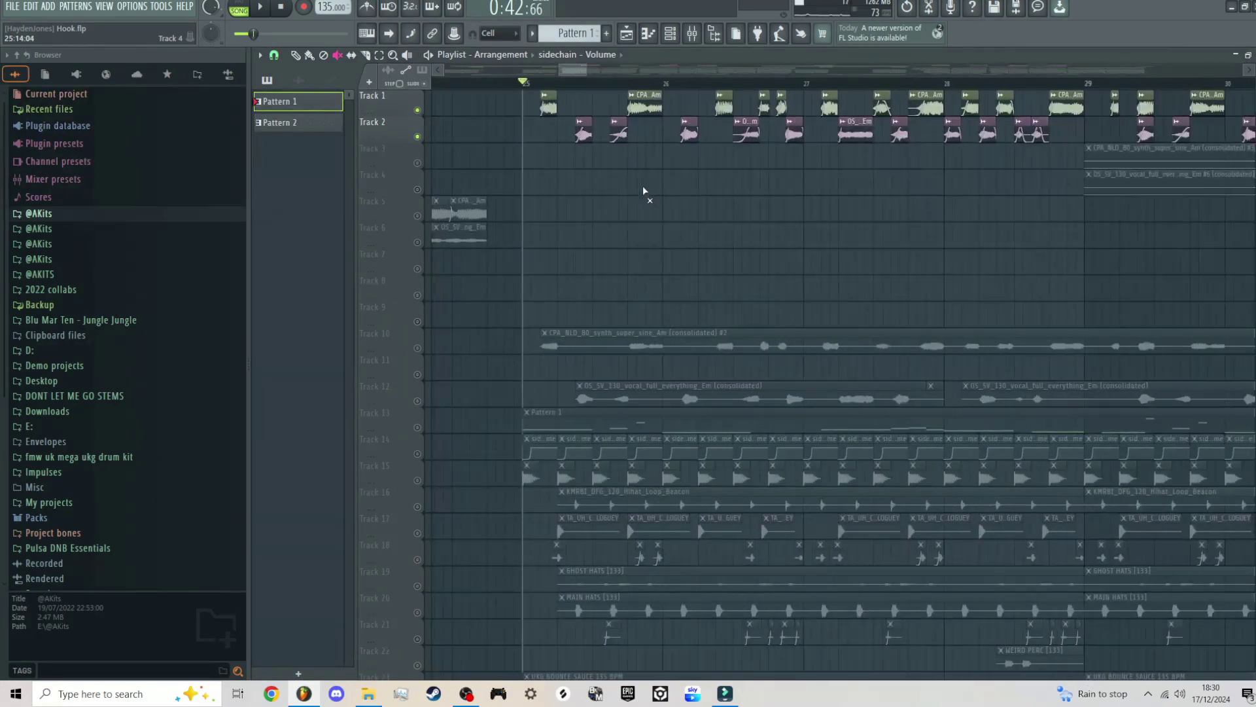
{"action": "key", "text": "space"}
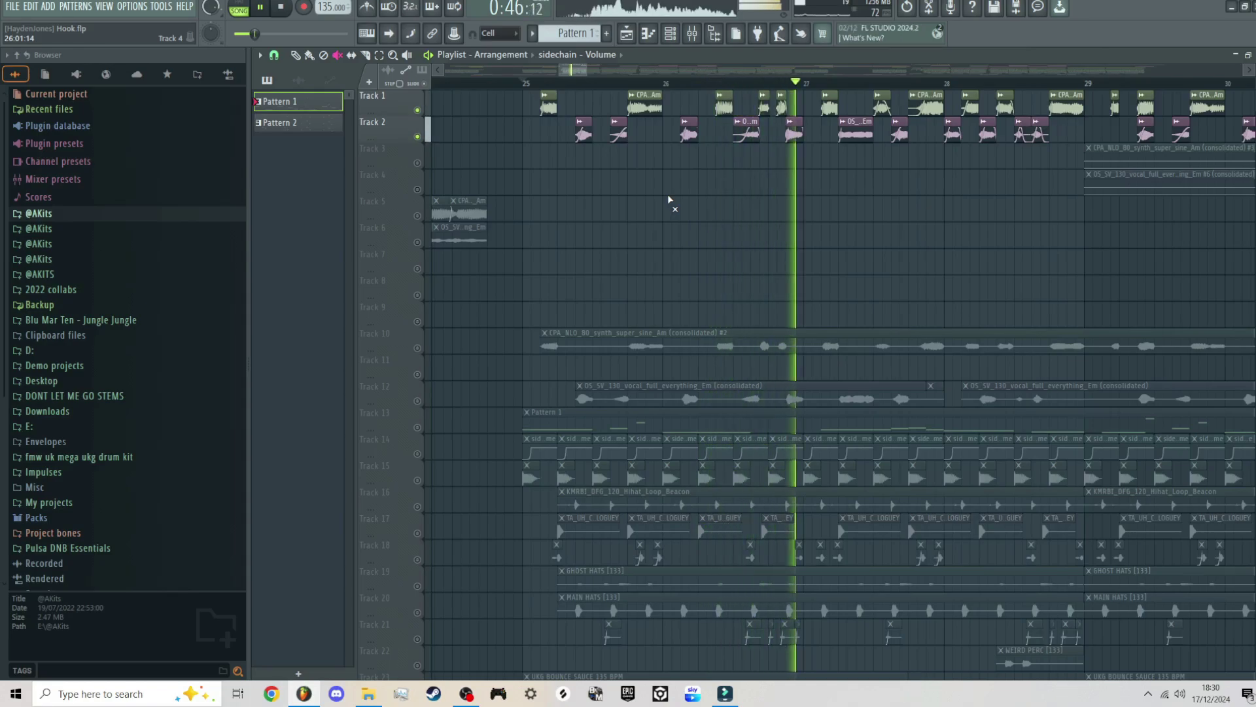
{"action": "scroll", "coordinate": [1073, 220], "scroll_direction": "up", "scroll_amount": 3}
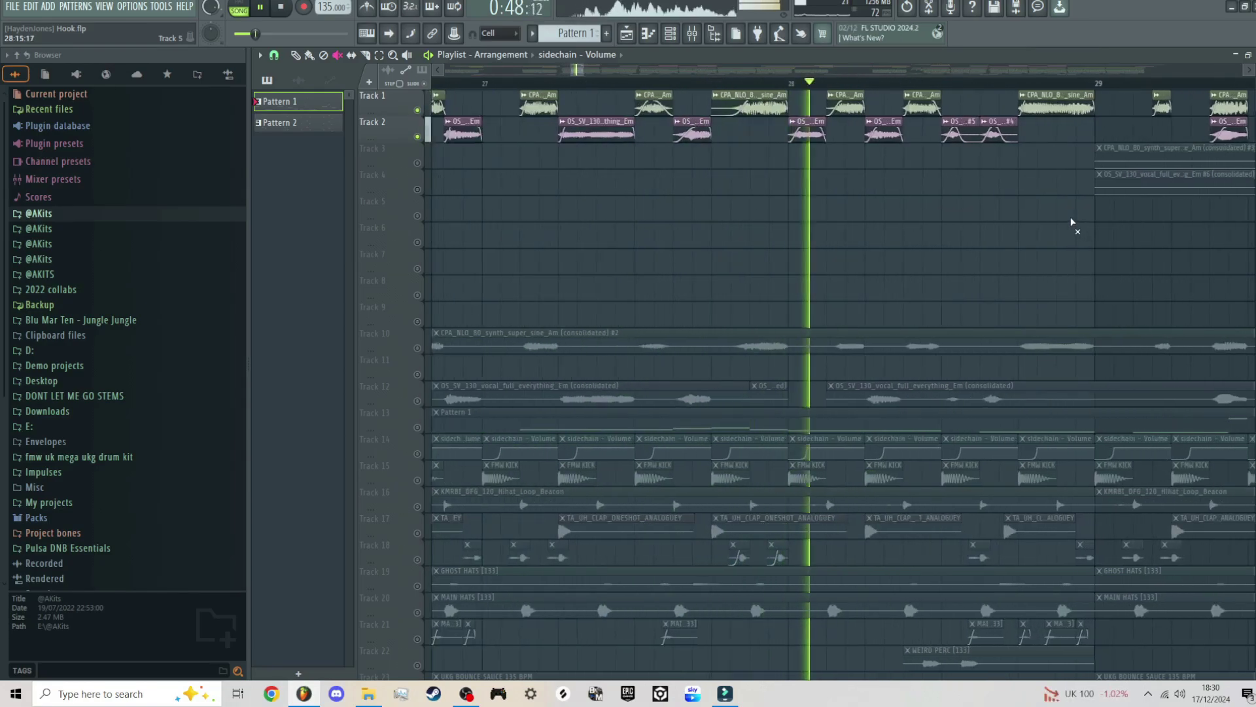
{"action": "scroll", "coordinate": [1069, 218], "scroll_direction": "down", "scroll_amount": 10}
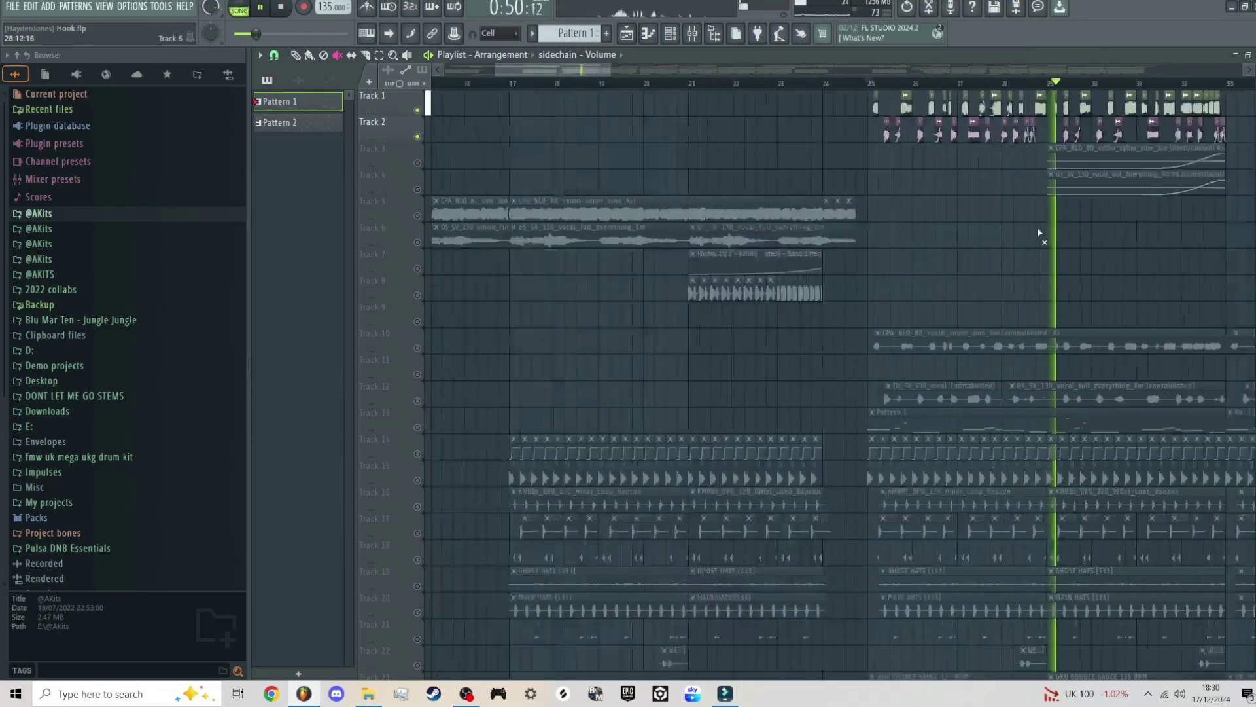
{"action": "scroll", "coordinate": [942, 225], "scroll_direction": "up", "scroll_amount": 5}
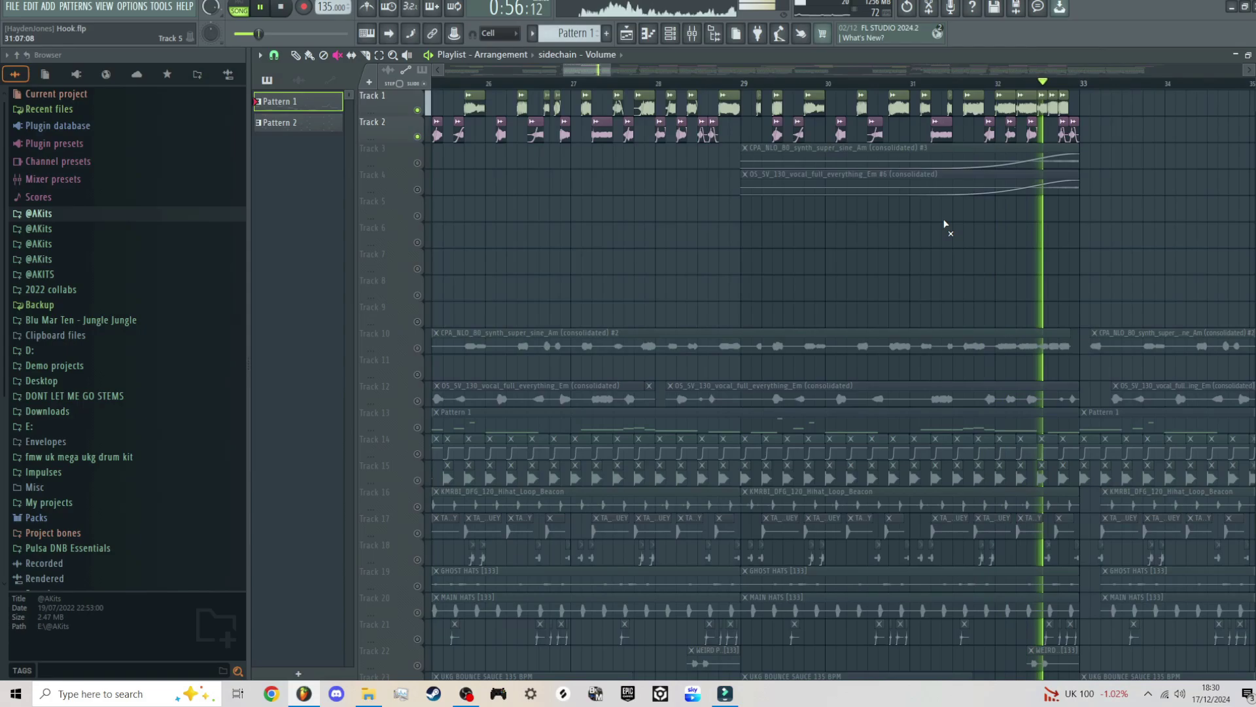
{"action": "scroll", "coordinate": [944, 225], "scroll_direction": "down", "scroll_amount": 5}
{"action": "key", "text": "space"}
Unsolo the tracks, and mute the chopped clips on tracks 1 and 2 plus the synth clip at bar 29 on track 3.
{"action": "right_click", "coordinate": [419, 136]}
{"action": "right_click", "coordinate": [419, 137]}
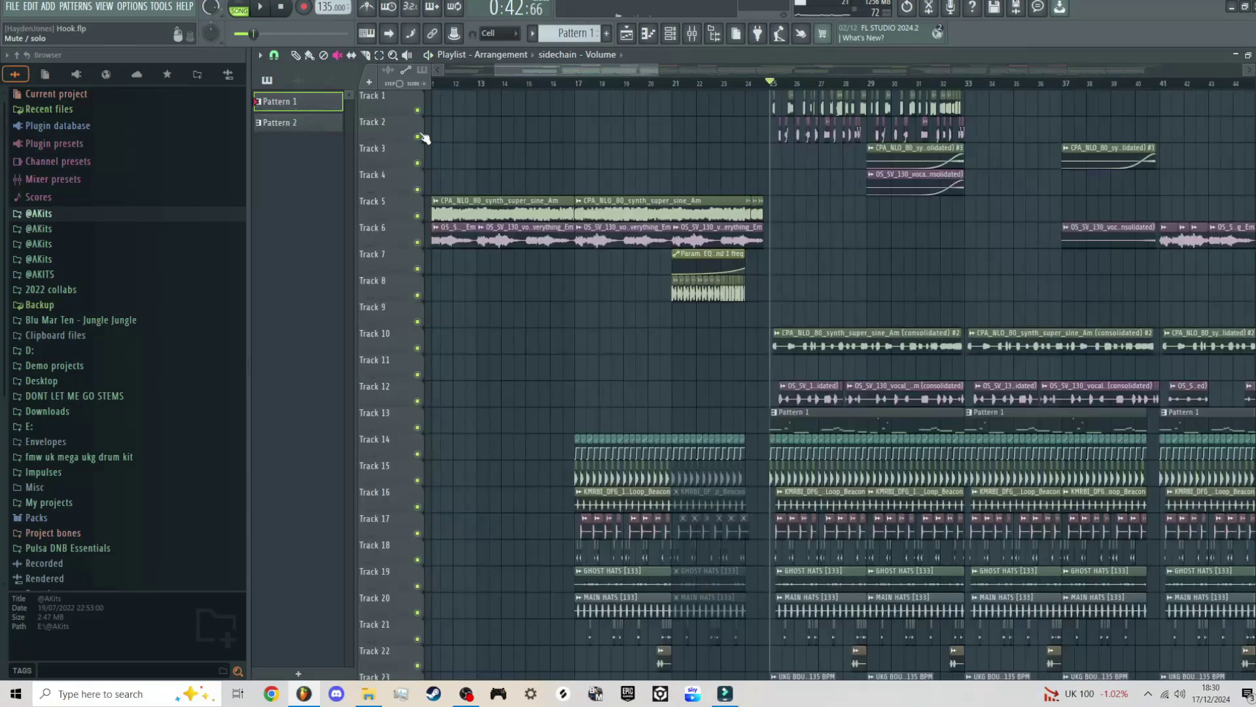
{"action": "scroll", "coordinate": [864, 229], "scroll_direction": "up", "scroll_amount": 4}
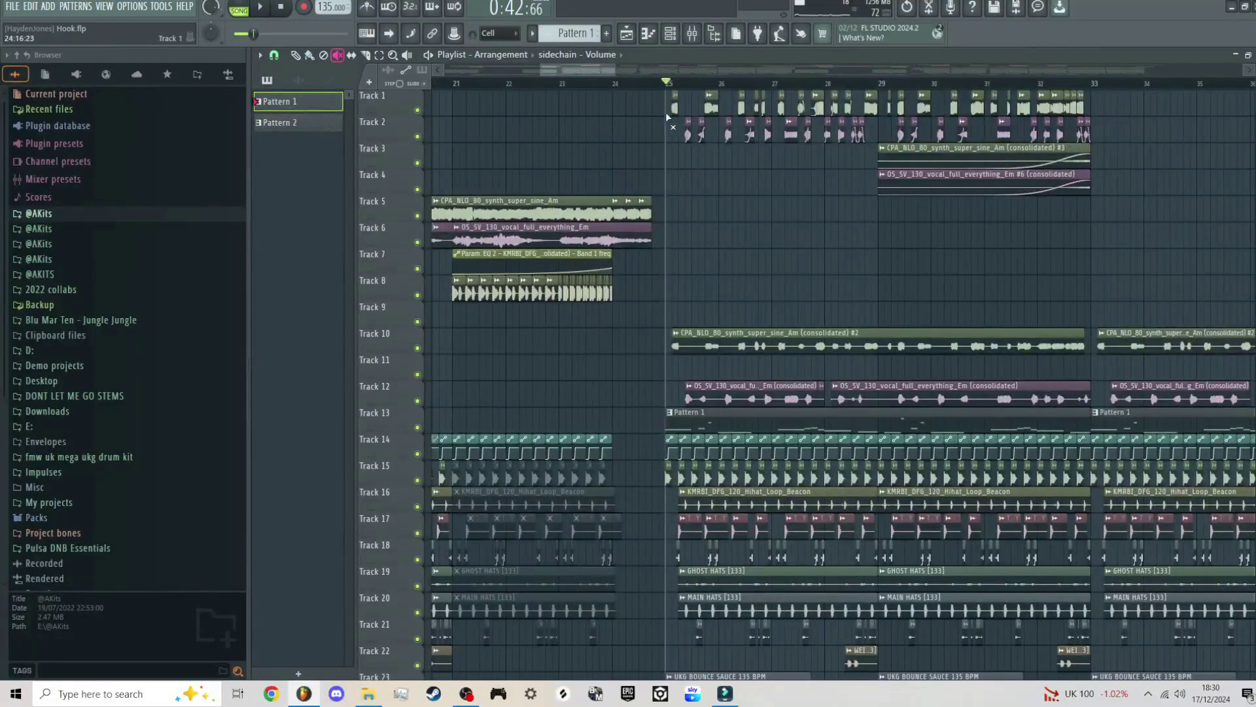
{"action": "mouse_move", "coordinate": [902, 96]}
{"action": "left_mouse_down"}
{"action": "mouse_move", "coordinate": [1083, 104]}
{"action": "mouse_move", "coordinate": [822, 150]}
{"action": "left_mouse_up"}
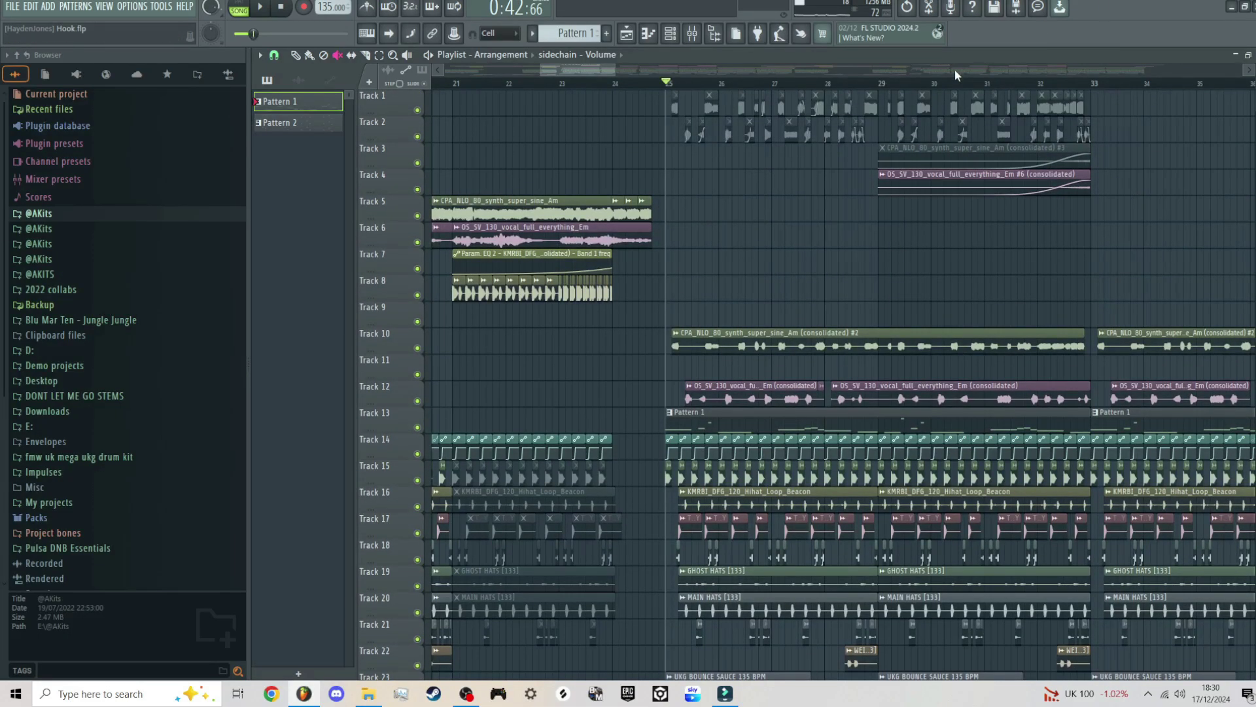
Copy the full synth and vocal clips to bar 25 on tracks 6 and 7, and cut them into alternating short chops.
{"action": "mouse_move", "coordinate": [485, 212]}
{"action": "left_mouse_down"}
{"action": "mouse_move", "coordinate": [970, 250]}
{"action": "mouse_move", "coordinate": [910, 244]}
{"action": "left_mouse_up"}
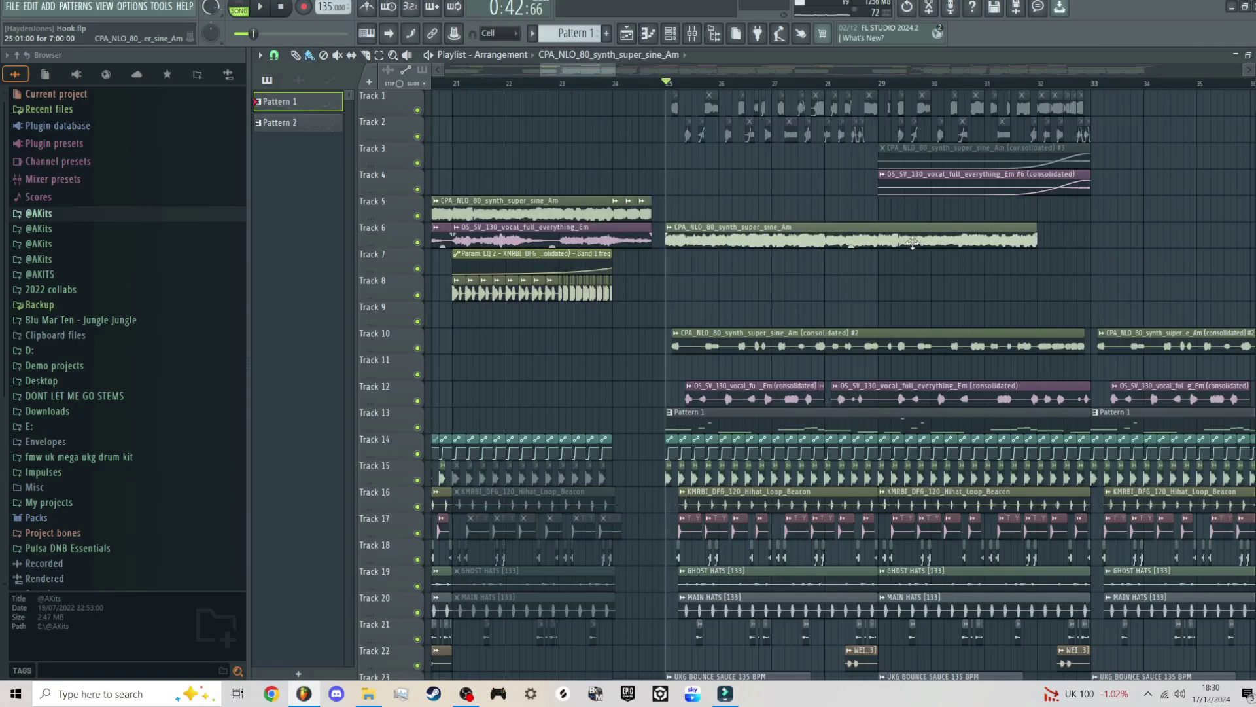
{"action": "mouse_move", "coordinate": [535, 239]}
{"action": "left_mouse_down"}
{"action": "mouse_move", "coordinate": [947, 270]}
{"action": "mouse_move", "coordinate": [748, 270]}
{"action": "left_mouse_up"}
{"action": "scroll", "coordinate": [670, 278], "scroll_direction": "up", "scroll_amount": 4}
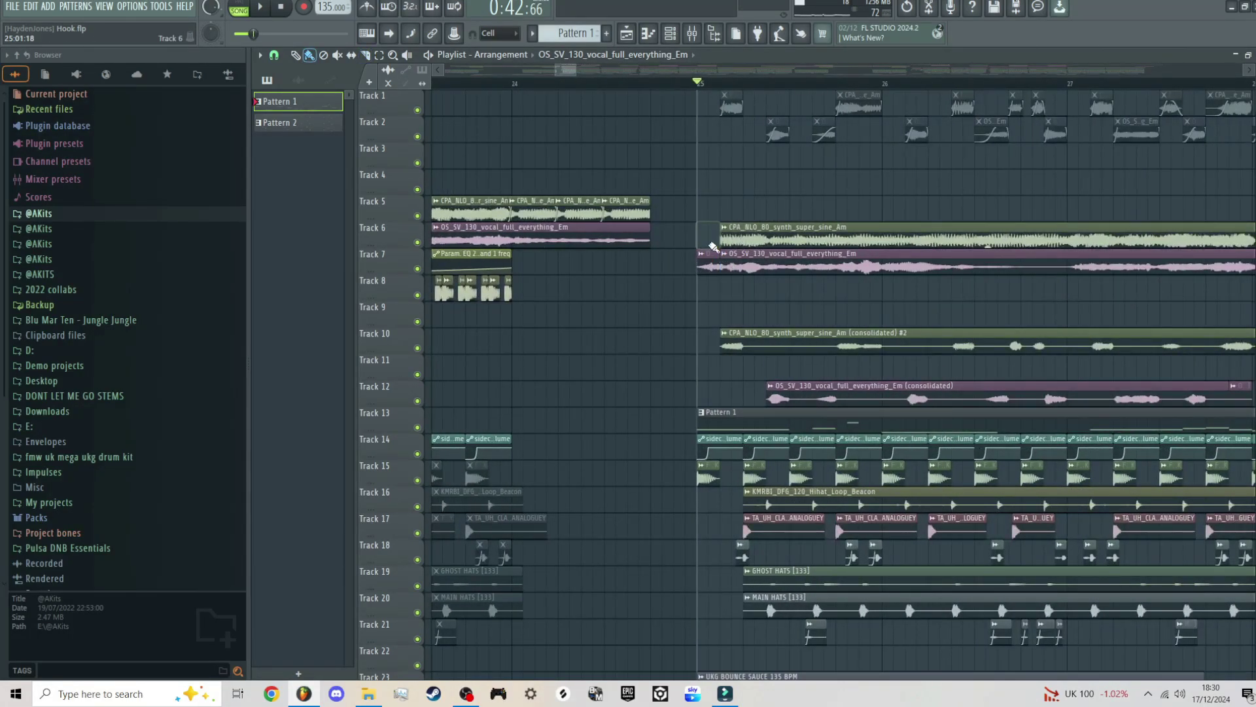
{"action": "right_click", "coordinate": [759, 243]}
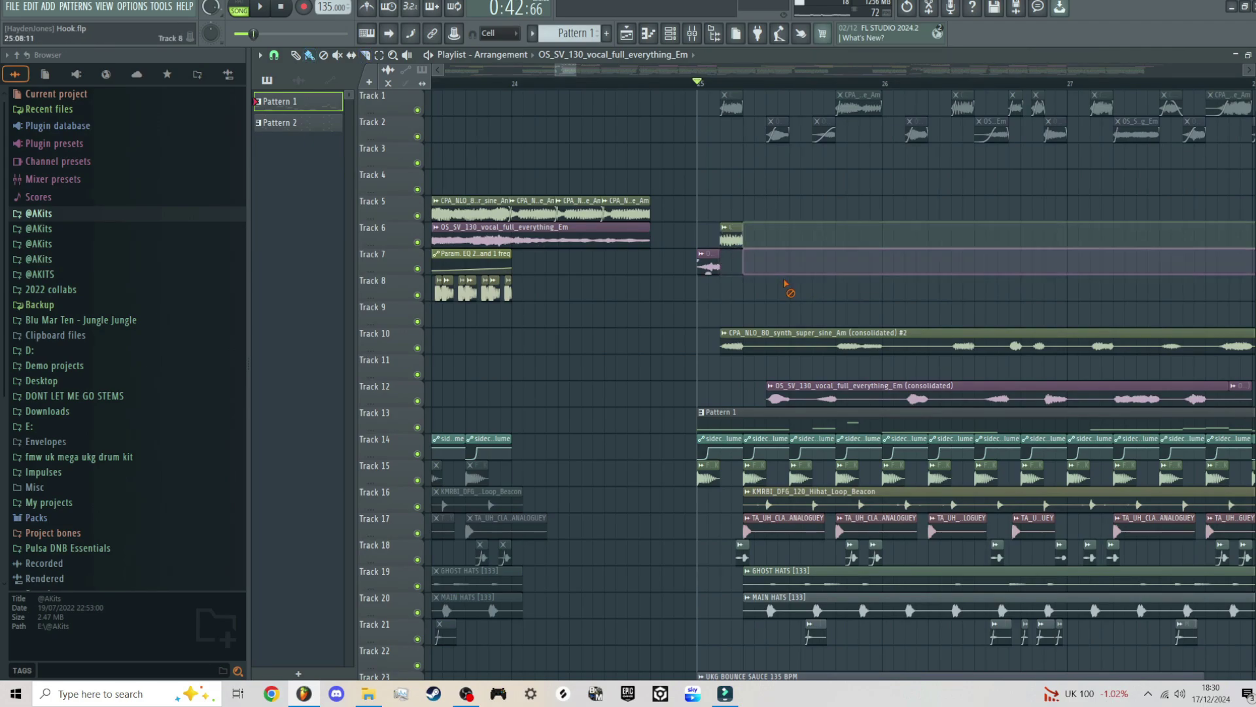
Undo the last chop edit and delete the copied synth and vocal clips on tracks 6 and 7 from bar 25.
{"action": "key", "text": "ctrl+z"}
{"action": "right_click", "coordinate": [753, 239]}
{"action": "right_click", "coordinate": [753, 258]}
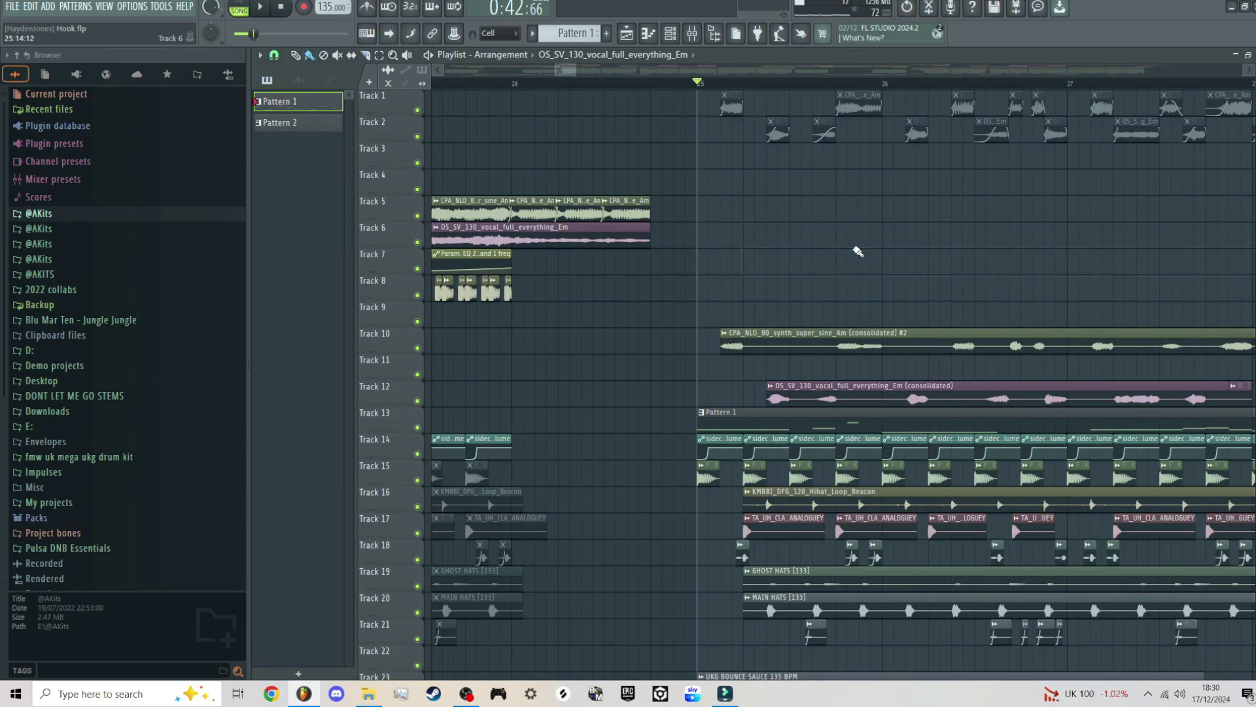
Compare the muted chops on tracks 1 and 2 with the consolidated synth and vocal clips on tracks 10 and 12.
{"action": "scroll", "coordinate": [1041, 199], "scroll_direction": "down", "scroll_amount": 4}
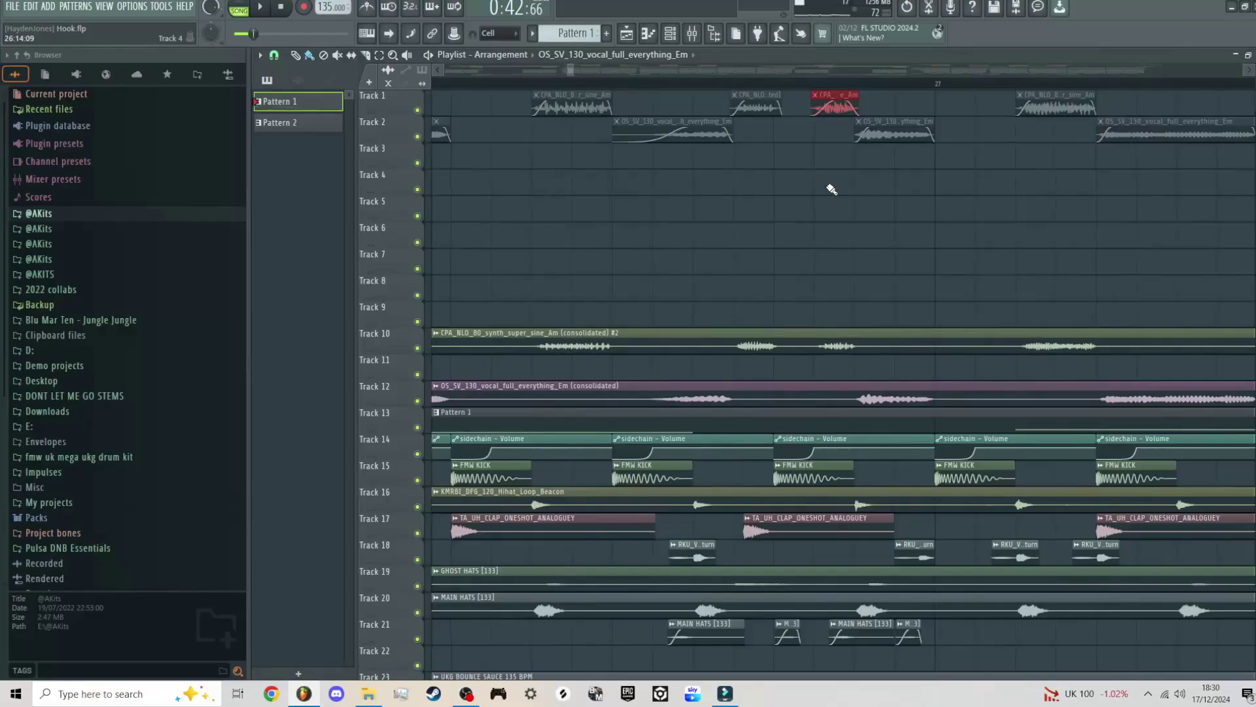
{"action": "scroll", "coordinate": [986, 168], "scroll_direction": "up", "scroll_amount": 4}
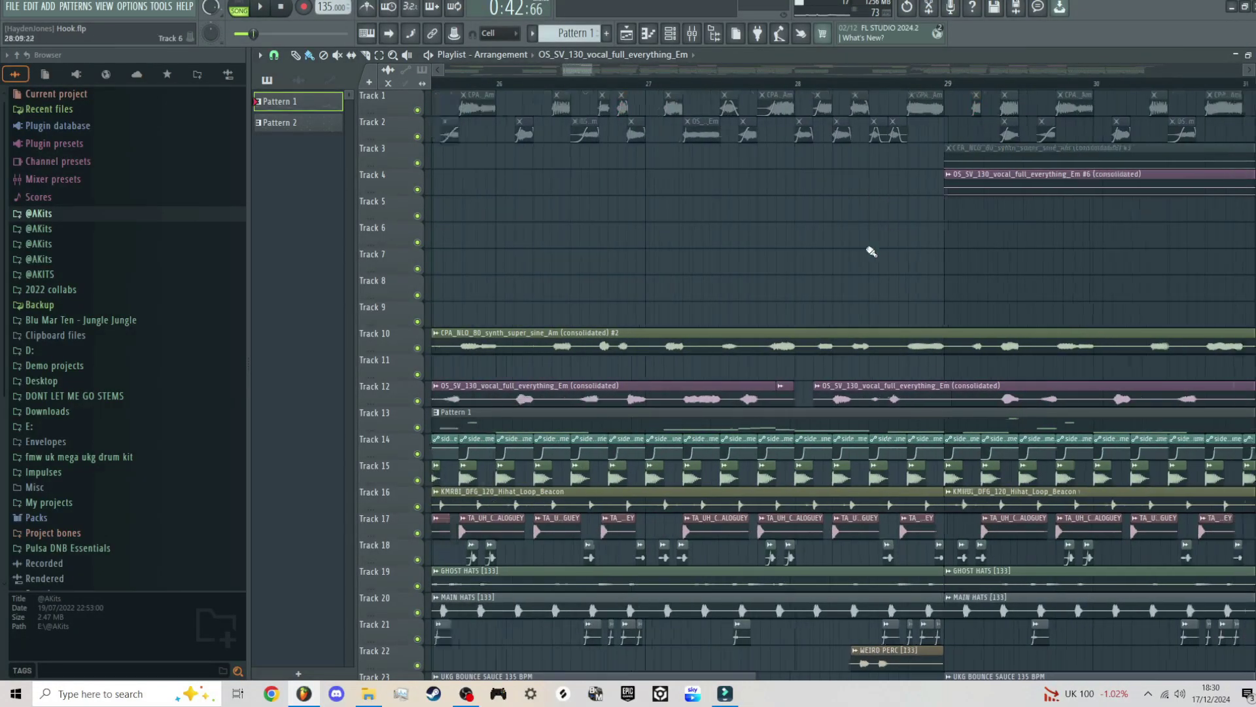
{"action": "scroll", "coordinate": [869, 252], "scroll_direction": "down", "scroll_amount": 6}
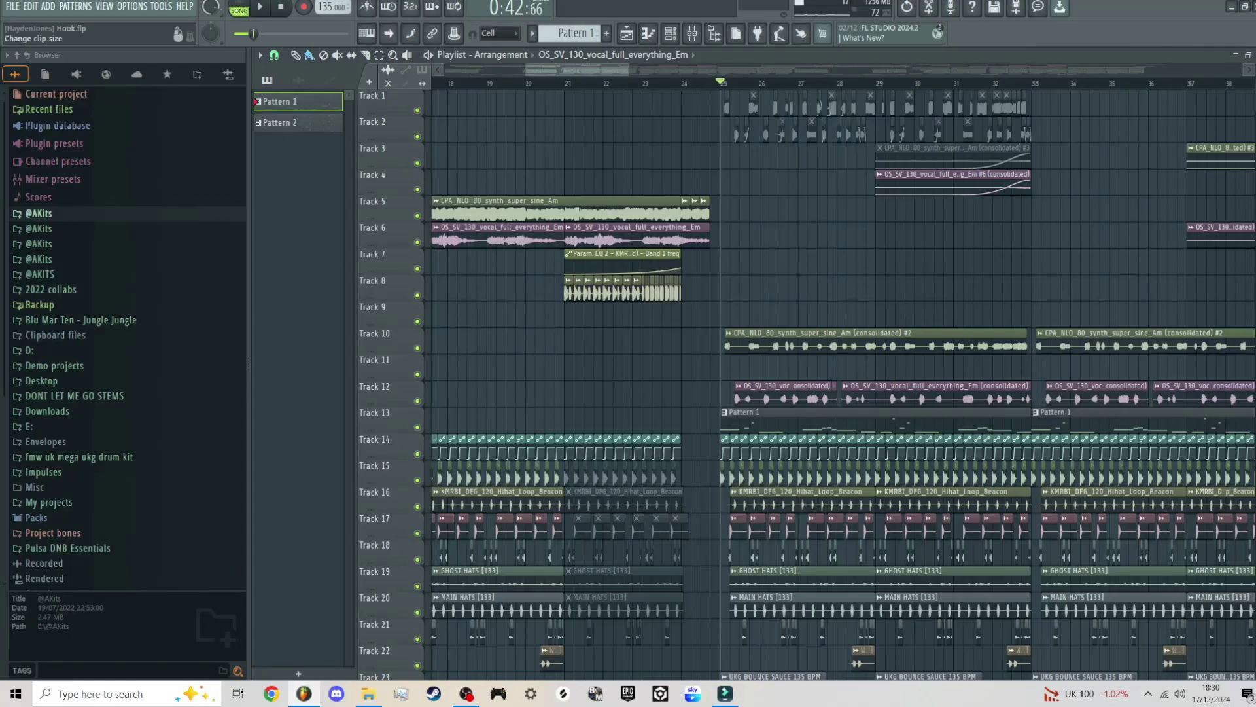
{"action": "scroll", "coordinate": [838, 393], "scroll_direction": "down", "scroll_amount": 1}
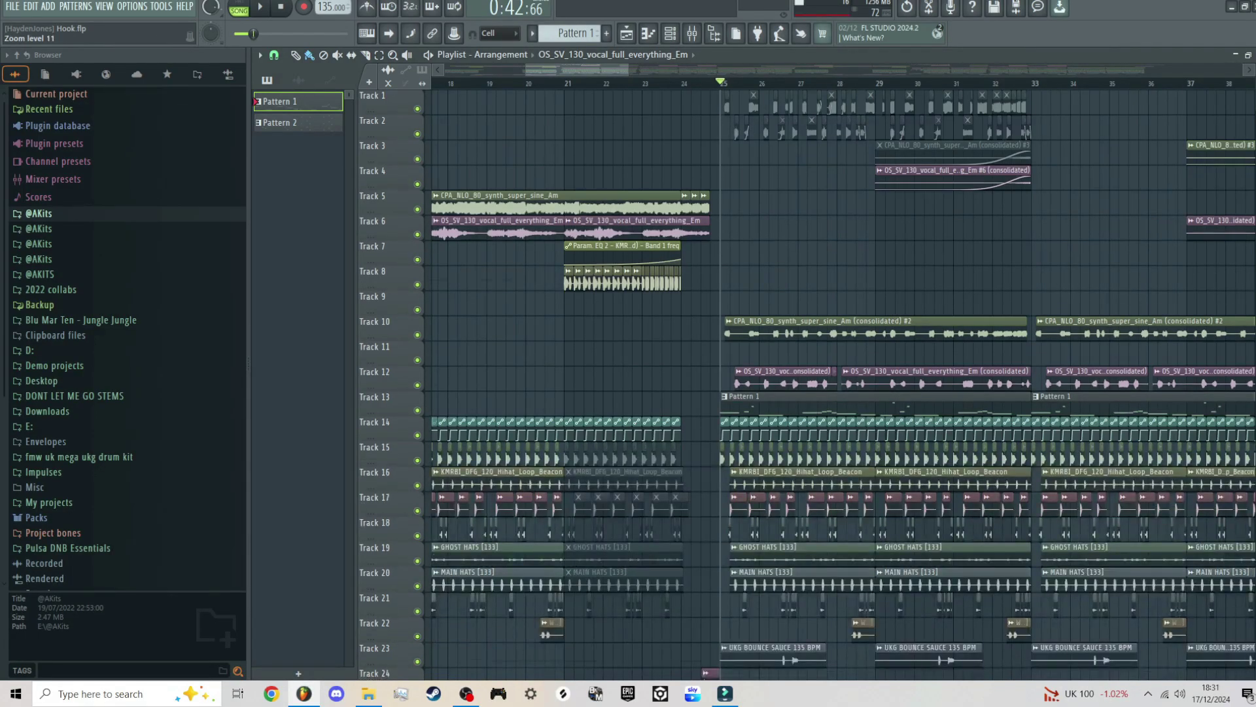
{"action": "scroll", "coordinate": [916, 328], "scroll_direction": "down", "scroll_amount": 2}
Play the drop from bar 25 and look over its synth, vocal, sidechain, drum and effect layers.
{"action": "scroll", "coordinate": [830, 191], "scroll_direction": "up", "scroll_amount": 5}
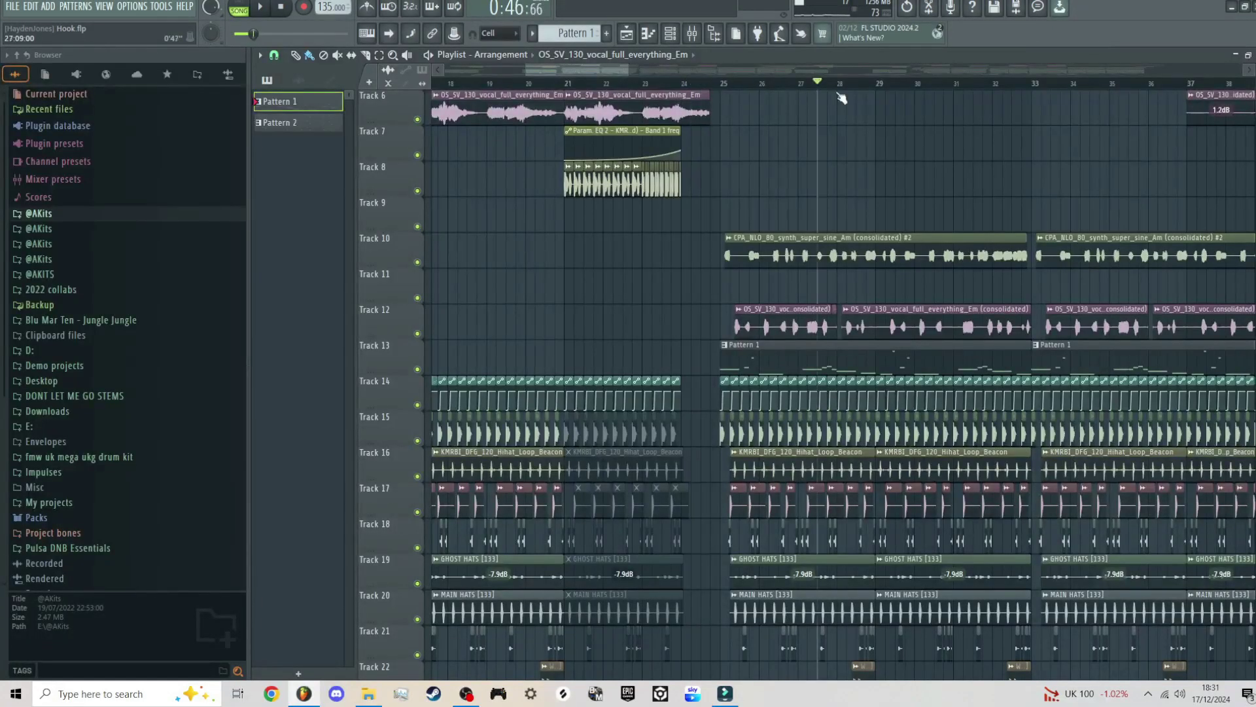
{"action": "scroll", "coordinate": [870, 267], "scroll_direction": "up", "scroll_amount": 3}
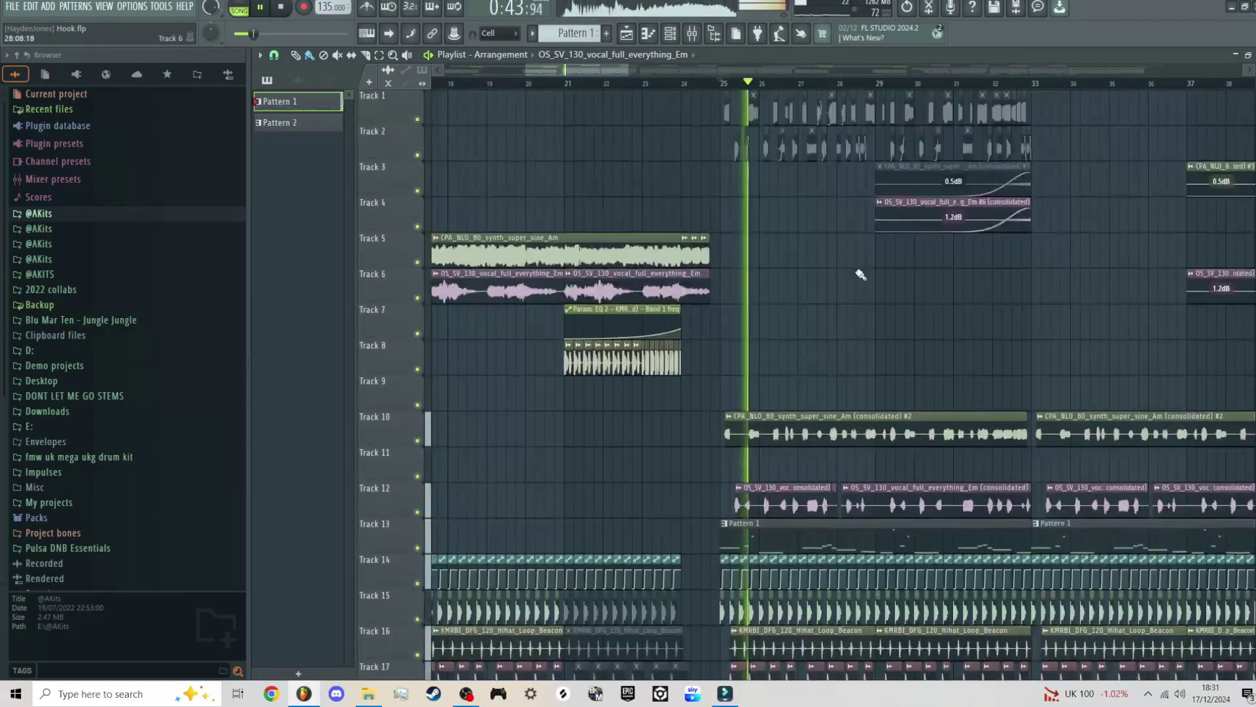
{"action": "scroll", "coordinate": [861, 272], "scroll_direction": "up", "scroll_amount": 5}
{"action": "scroll", "coordinate": [861, 273], "scroll_direction": "down", "scroll_amount": 4}
{"action": "scroll", "coordinate": [862, 275], "scroll_direction": "down", "scroll_amount": 5}
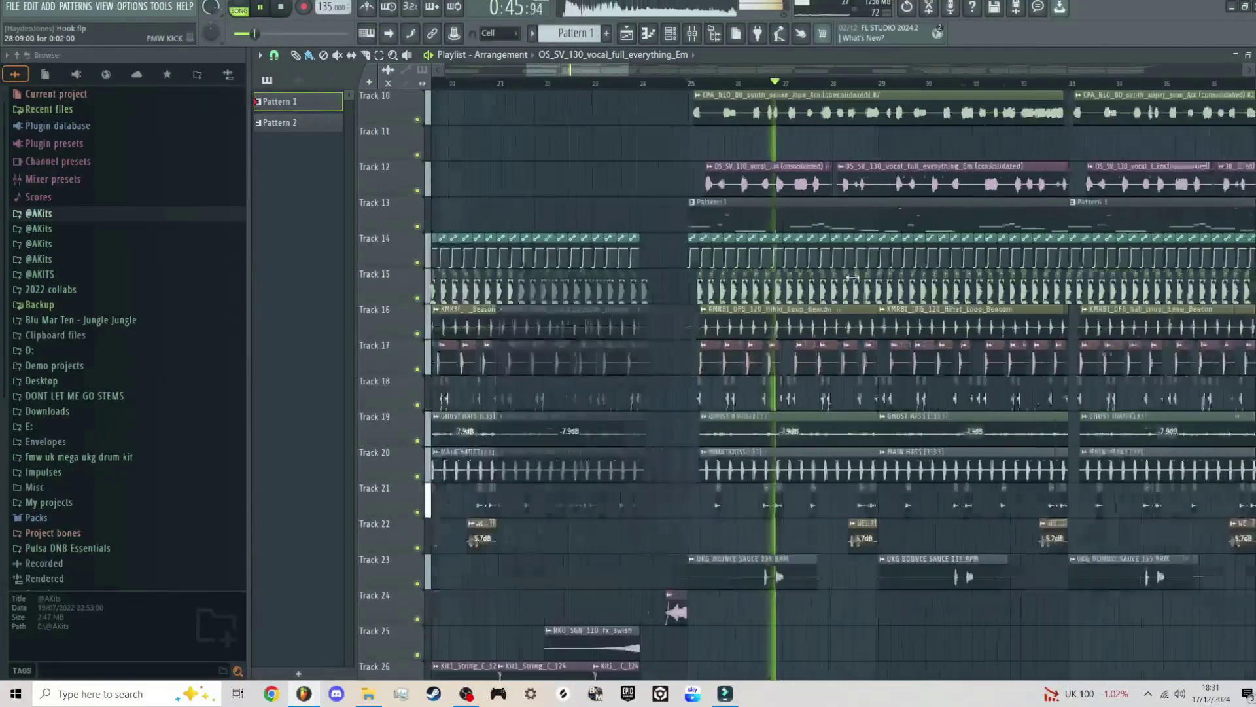
{"action": "scroll", "coordinate": [885, 288], "scroll_direction": "up", "scroll_amount": 3}
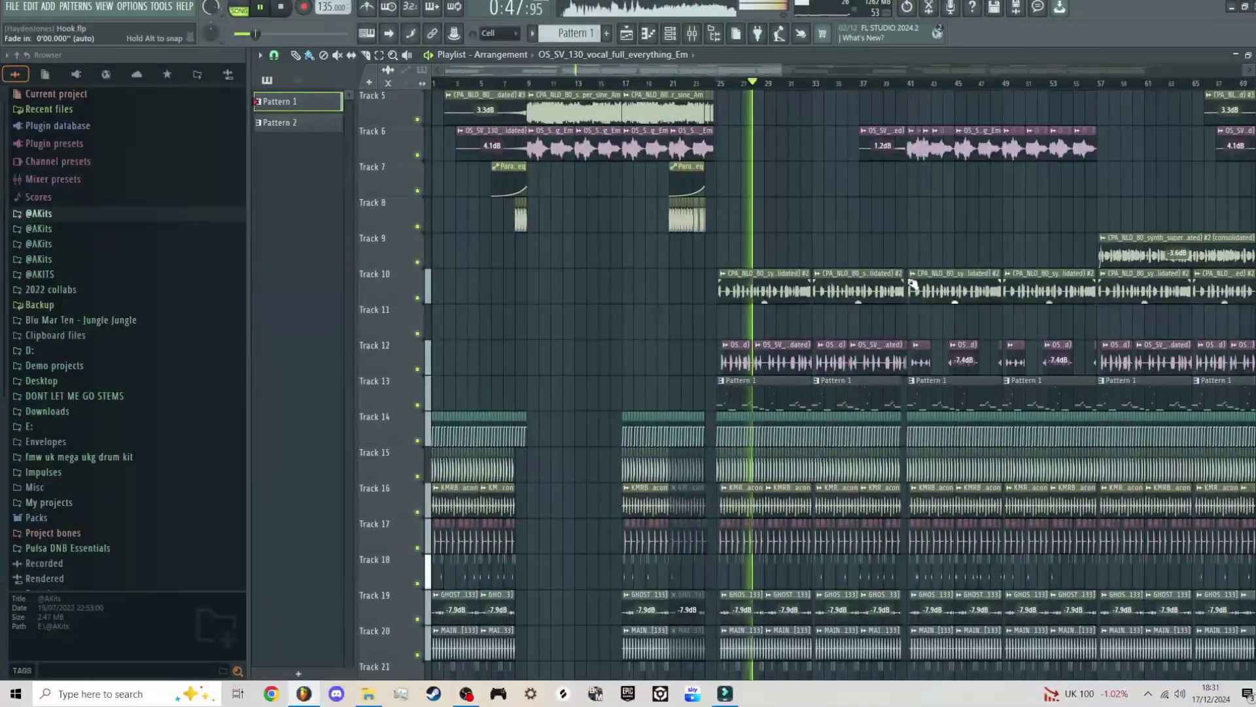
{"action": "scroll", "coordinate": [791, 243], "scroll_direction": "up", "scroll_amount": 4}
{"action": "scroll", "coordinate": [844, 246], "scroll_direction": "down", "scroll_amount": 5}
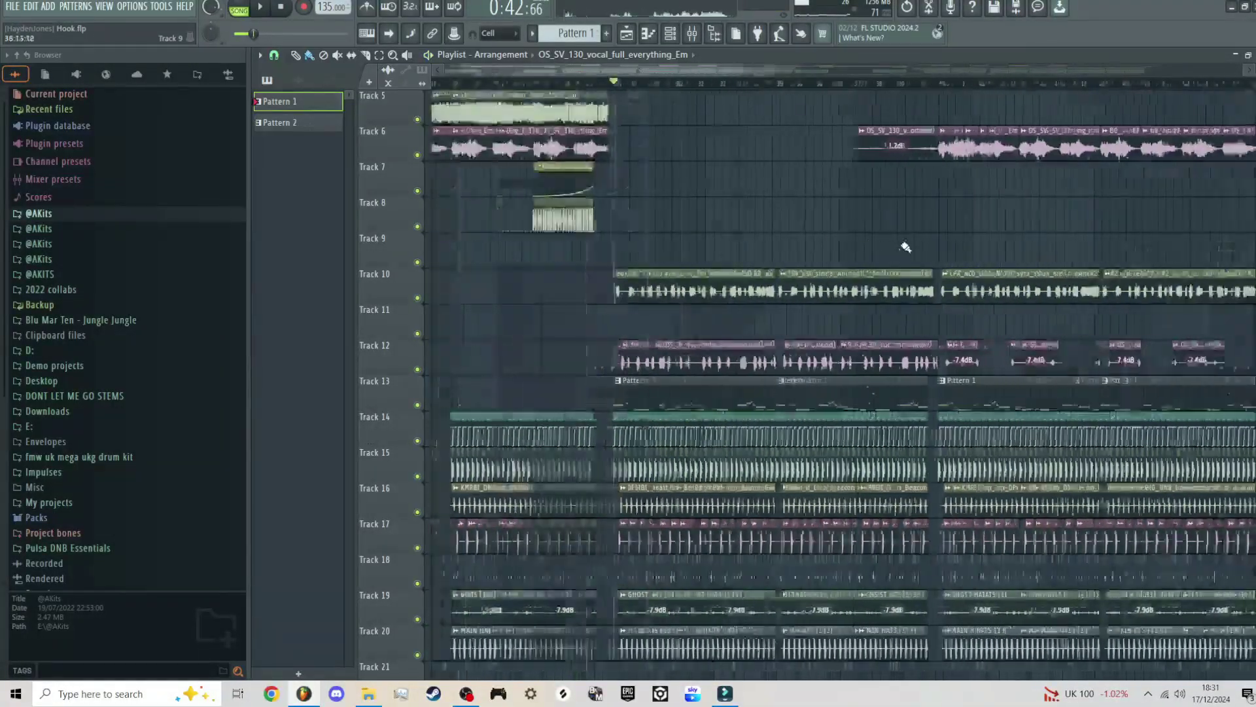
Play the transition into bar 41 and listen to the full vocal layered on track 6 in the drop's second half.
{"action": "scroll", "coordinate": [858, 204], "scroll_direction": "up", "scroll_amount": 6}
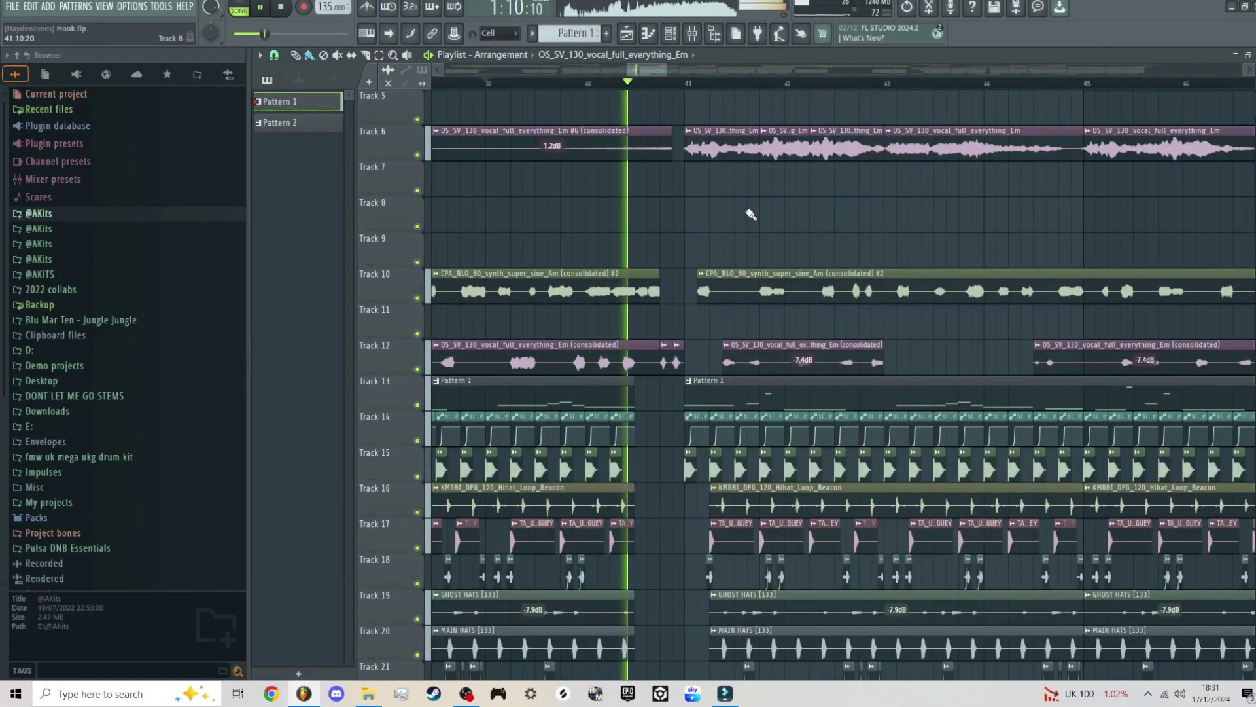
{"action": "scroll", "coordinate": [751, 214], "scroll_direction": "down", "scroll_amount": 4}
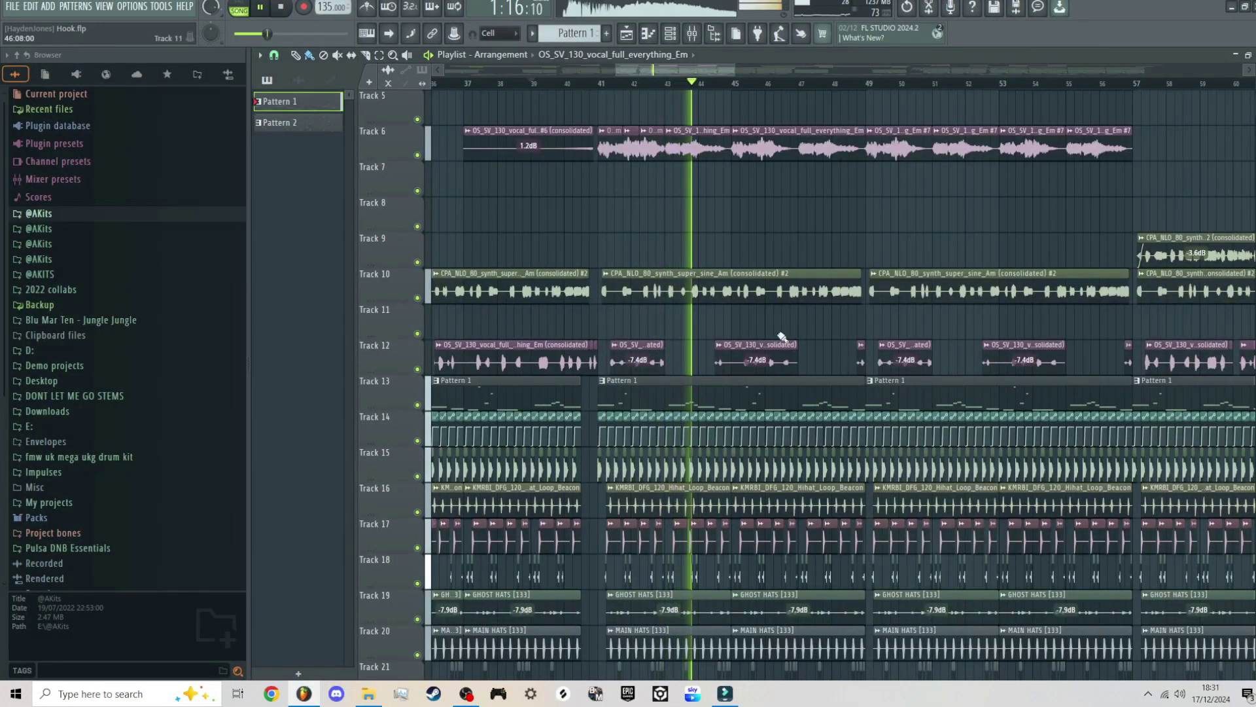
{"action": "key", "text": "space"}
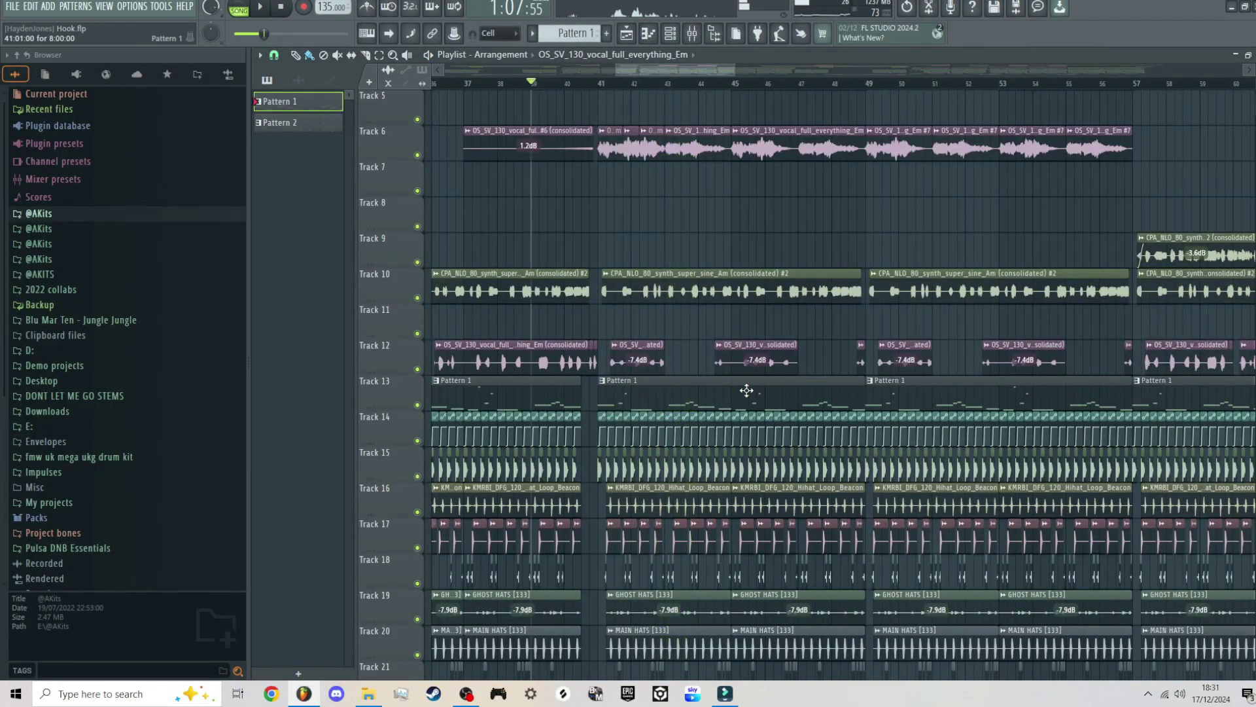
Open the Pattern 1 clip at bar 41 in the piano roll and play its Serum notes.
{"action": "double_click", "coordinate": [644, 402]}
{"action": "scroll", "coordinate": [671, 404], "scroll_direction": "left", "scroll_amount": 1}
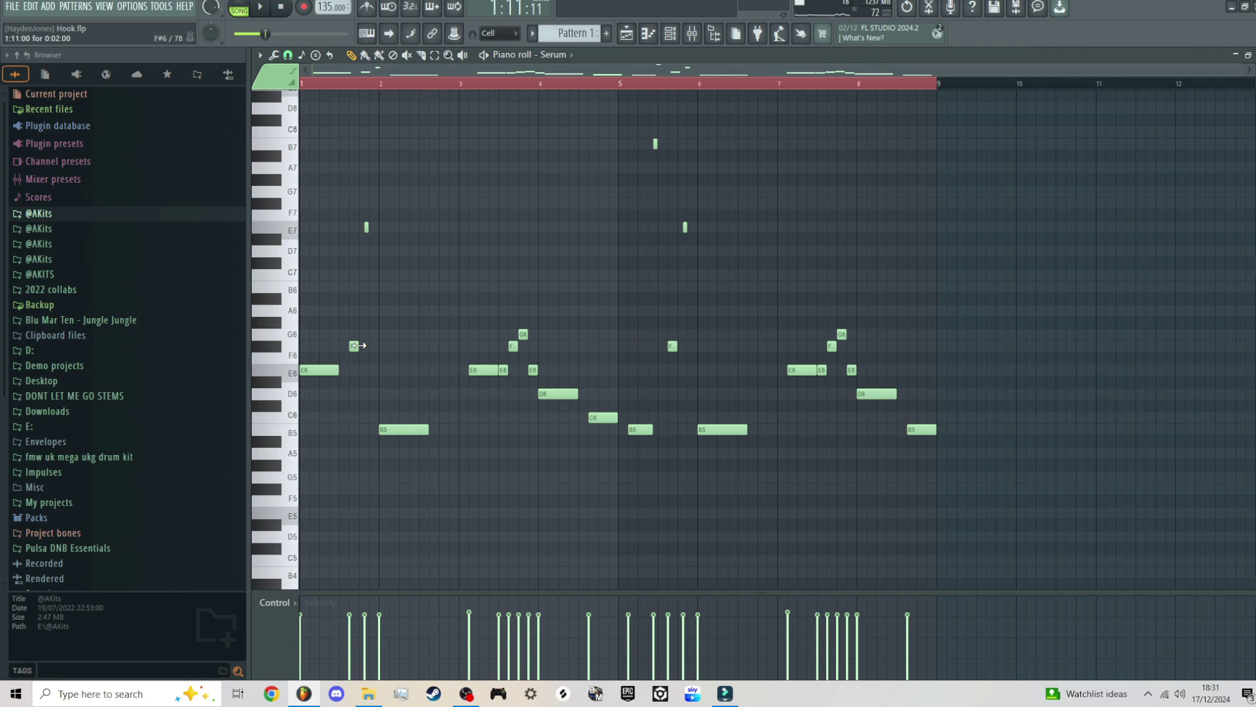
{"action": "key", "text": "space"}
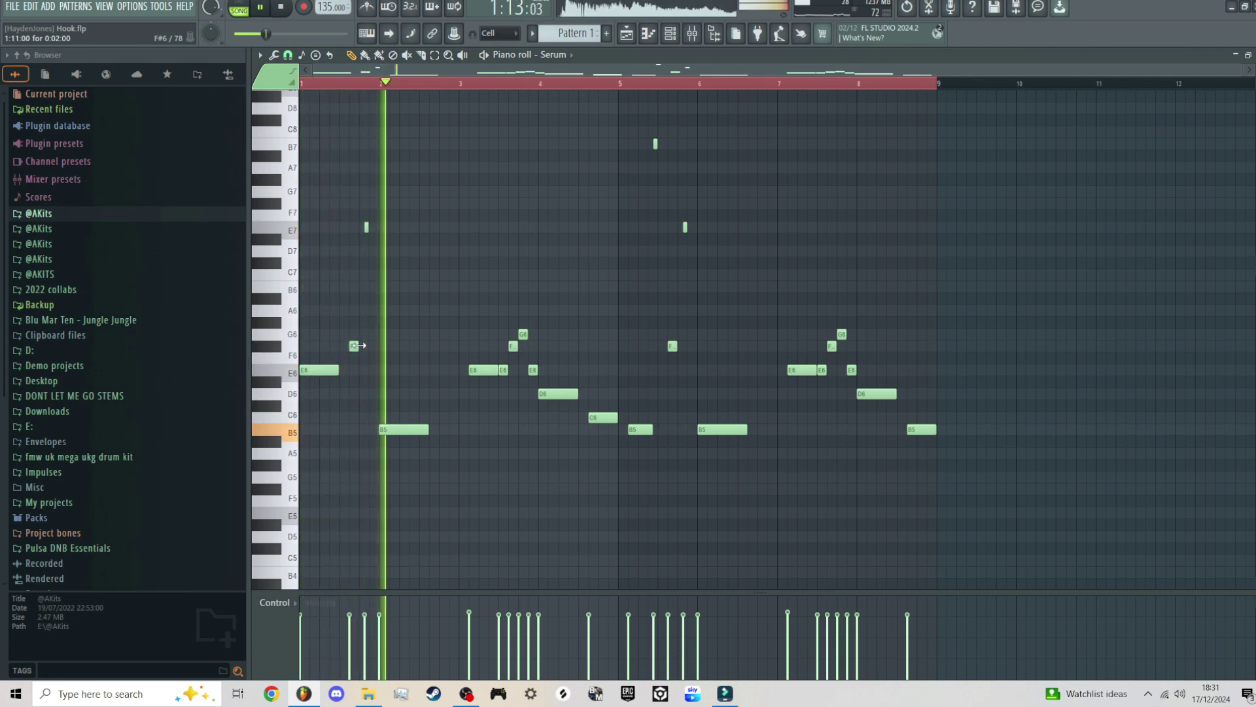
{"action": "scroll", "coordinate": [504, 331], "scroll_direction": "up", "scroll_amount": 3}
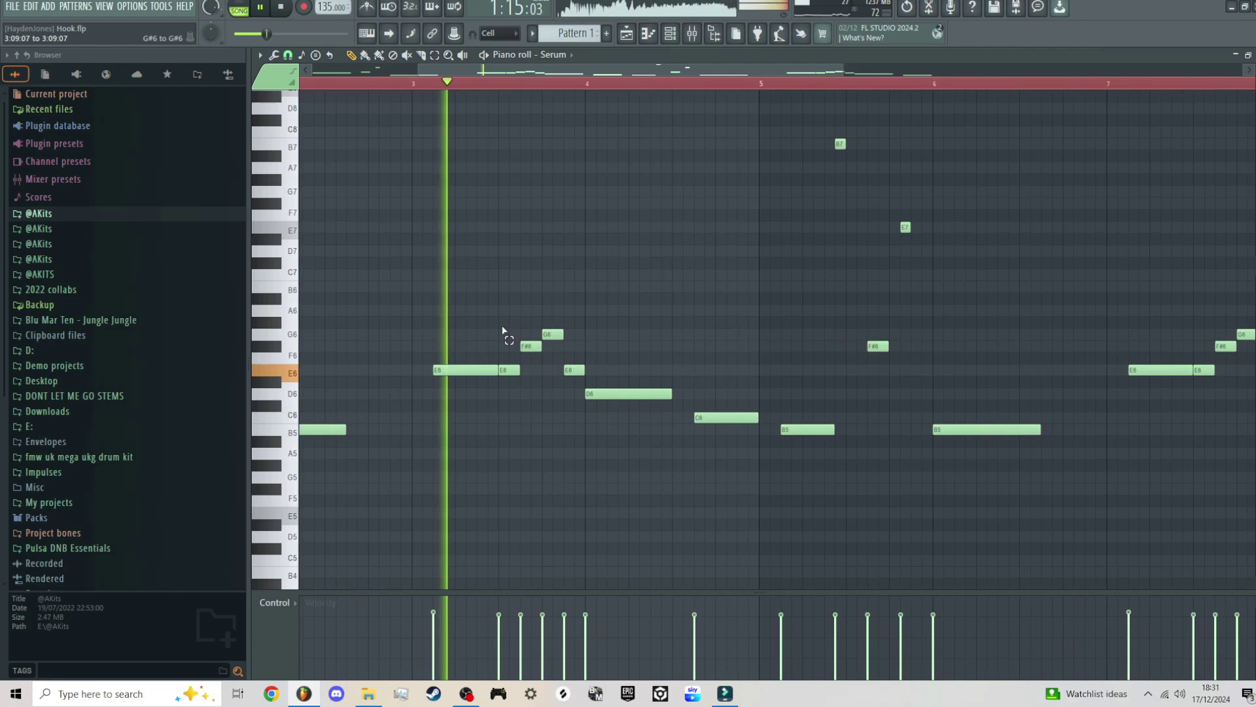
Highlight the E6 to G6 run in bar 3, clear the selection, and follow the melody's notes through bar 5.
{"action": "left_click_drag", "start_coordinate": [502, 330], "coordinate": [576, 378]}
{"action": "left_click", "coordinate": [688, 304], "text": "ctrl"}
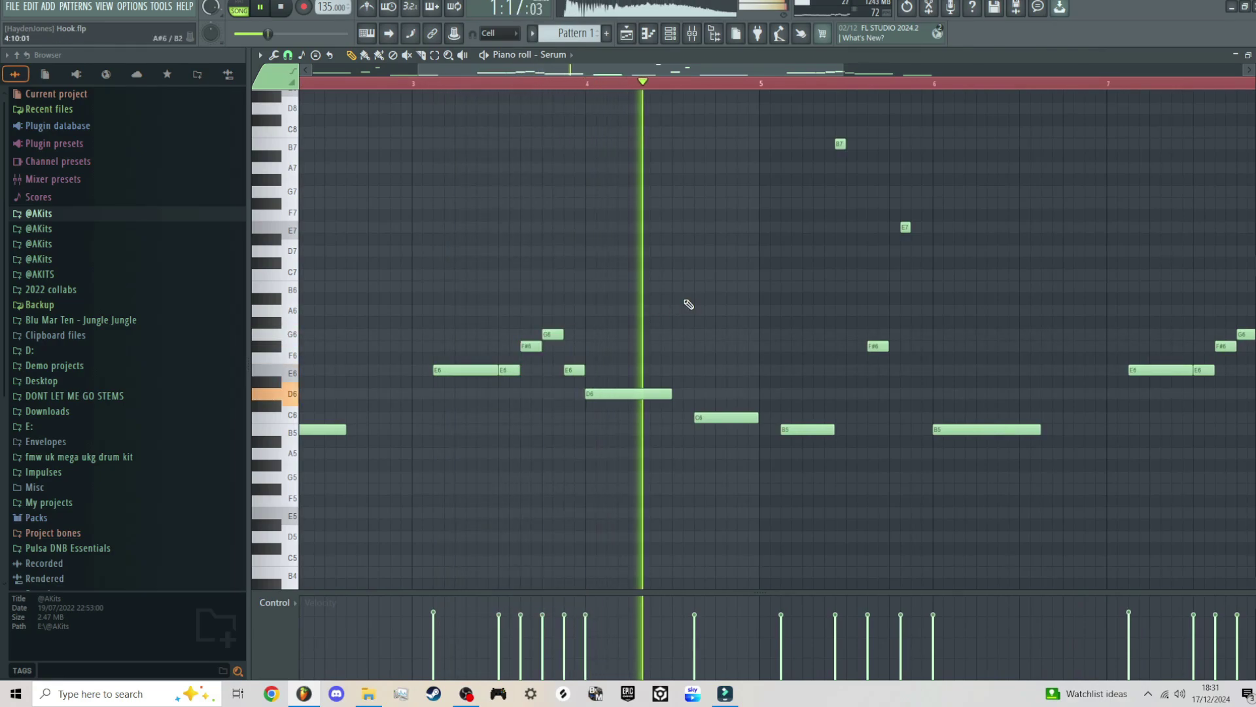
{"action": "scroll", "coordinate": [694, 307], "scroll_direction": "down", "scroll_amount": 3}
{"action": "scroll", "coordinate": [786, 315], "scroll_direction": "up", "scroll_amount": 4}
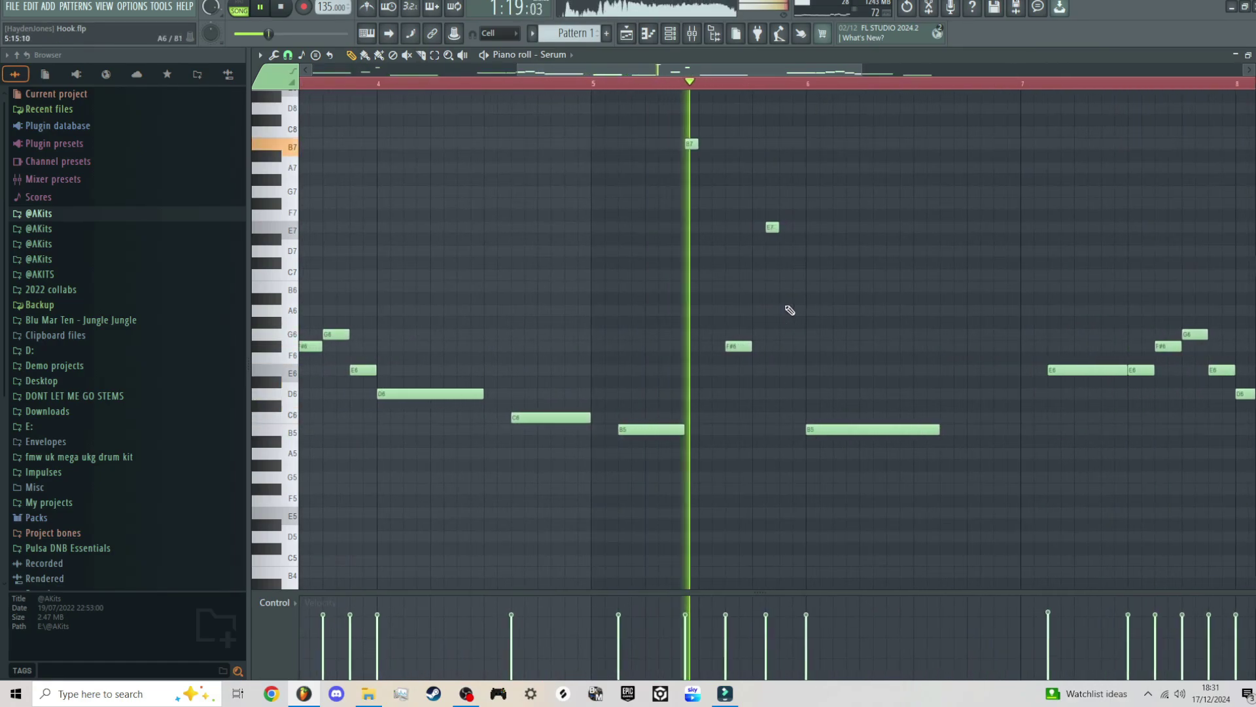
Highlight the high B7 and E7 notes in bar 5, clear the selection, and play the Serum melody into bar 7.
{"action": "scroll", "coordinate": [746, 232], "scroll_direction": "up", "scroll_amount": 3}
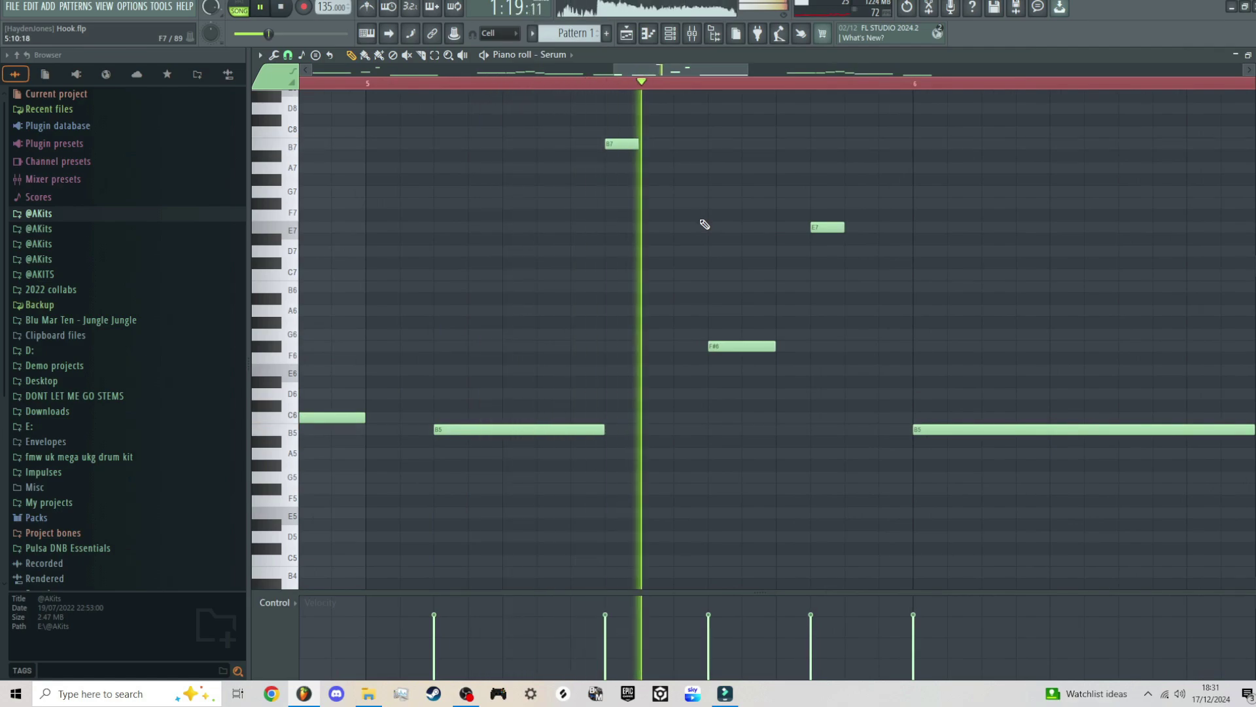
{"action": "left_click_drag", "start_coordinate": [847, 241], "coordinate": [559, 106]}
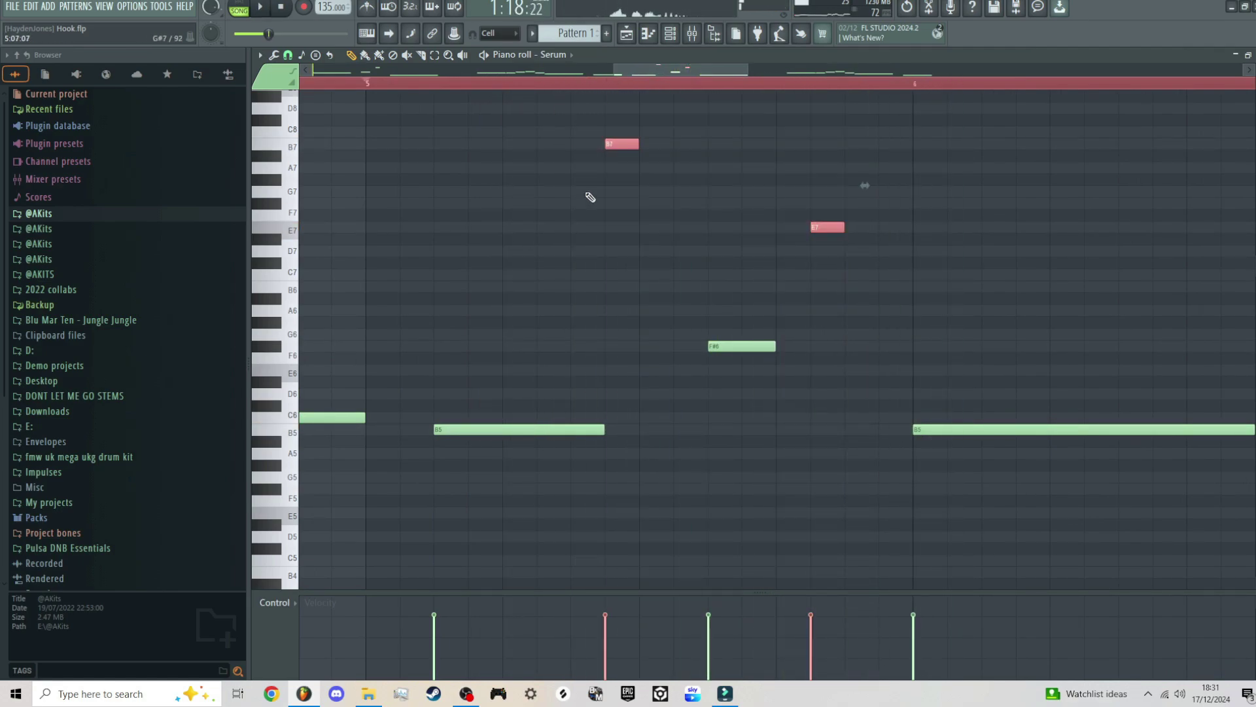
{"action": "left_click", "coordinate": [589, 196], "text": "ctrl"}
{"action": "key", "text": "space"}
{"action": "scroll", "coordinate": [611, 331], "scroll_direction": "down", "scroll_amount": 4}
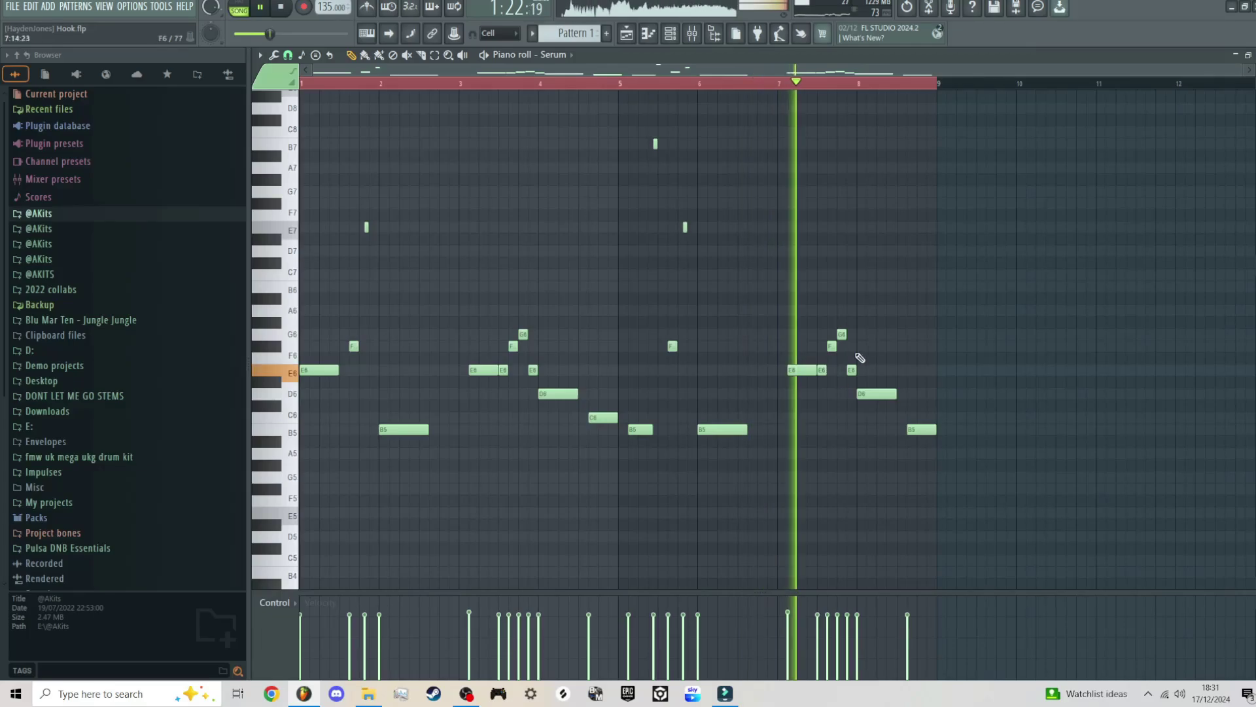
{"action": "key", "text": "space"}
Return to the playlist and play the transition into bar 57, listening to the synth layer on track 9.
{"action": "key", "text": "F5"}
{"action": "scroll", "coordinate": [714, 192], "scroll_direction": "down", "scroll_amount": 4}
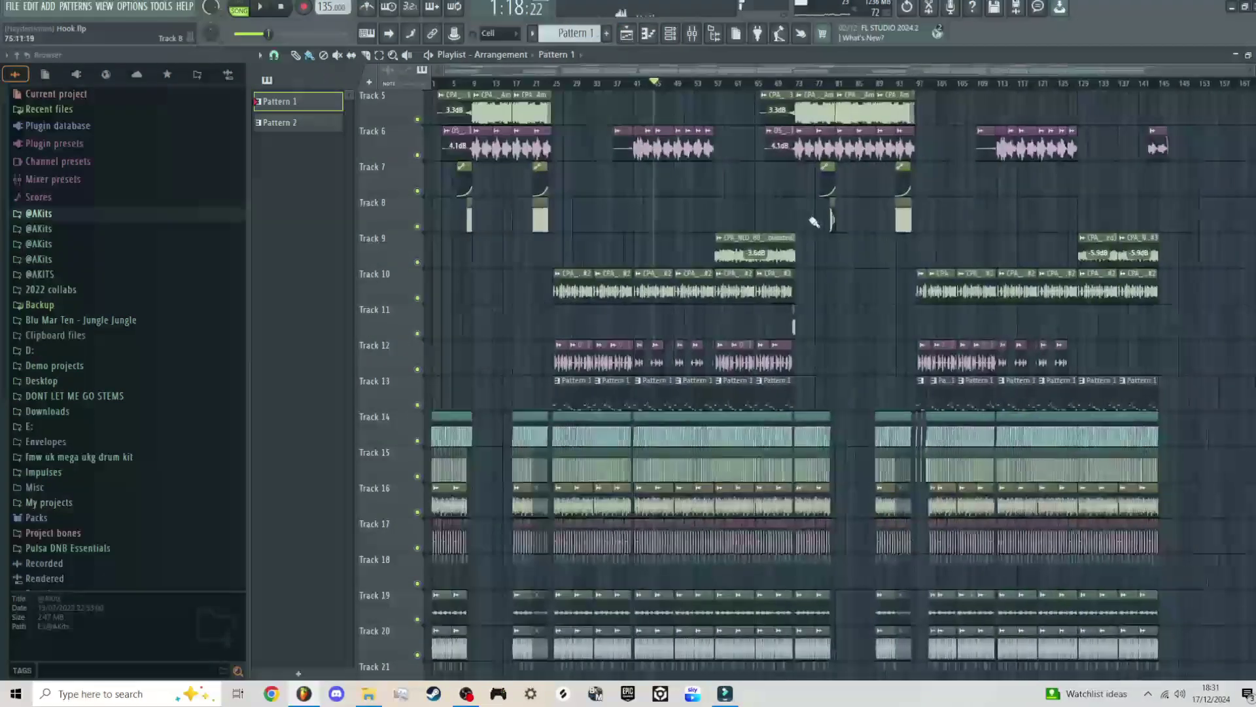
{"action": "scroll", "coordinate": [818, 224], "scroll_direction": "up", "scroll_amount": 4}
{"action": "scroll", "coordinate": [723, 288], "scroll_direction": "up", "scroll_amount": 4}
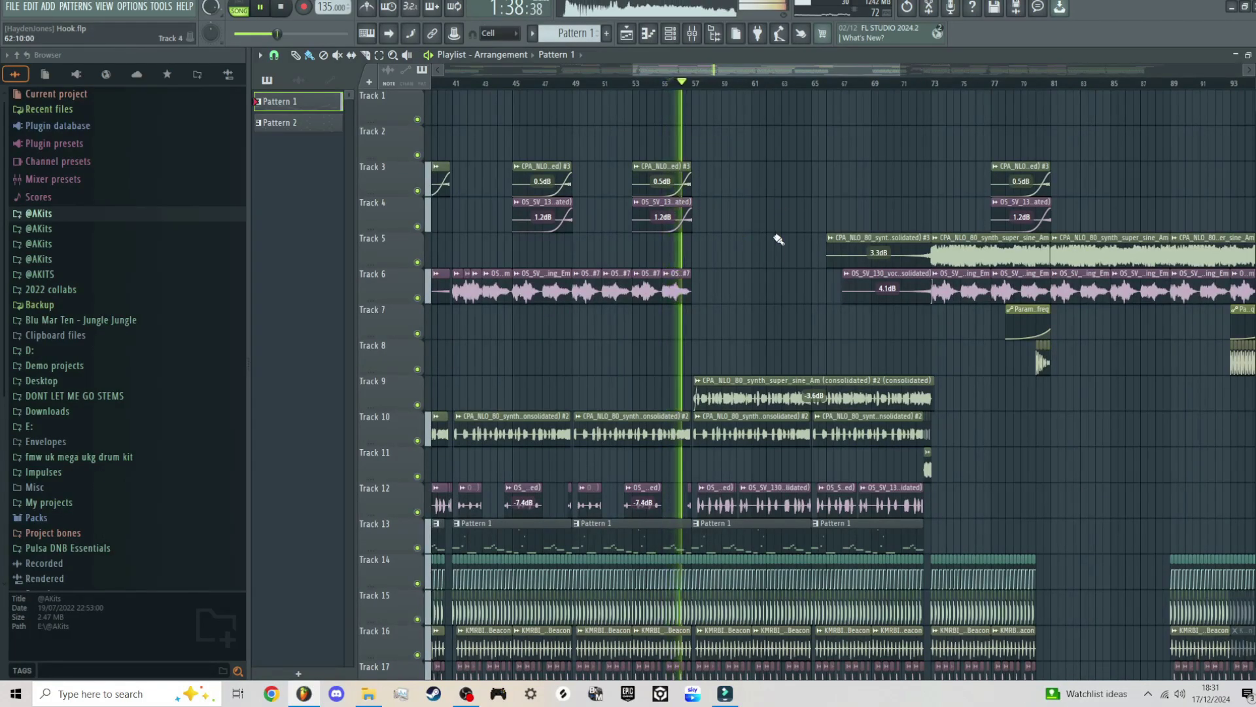
{"action": "scroll", "coordinate": [766, 363], "scroll_direction": "up", "scroll_amount": 3}
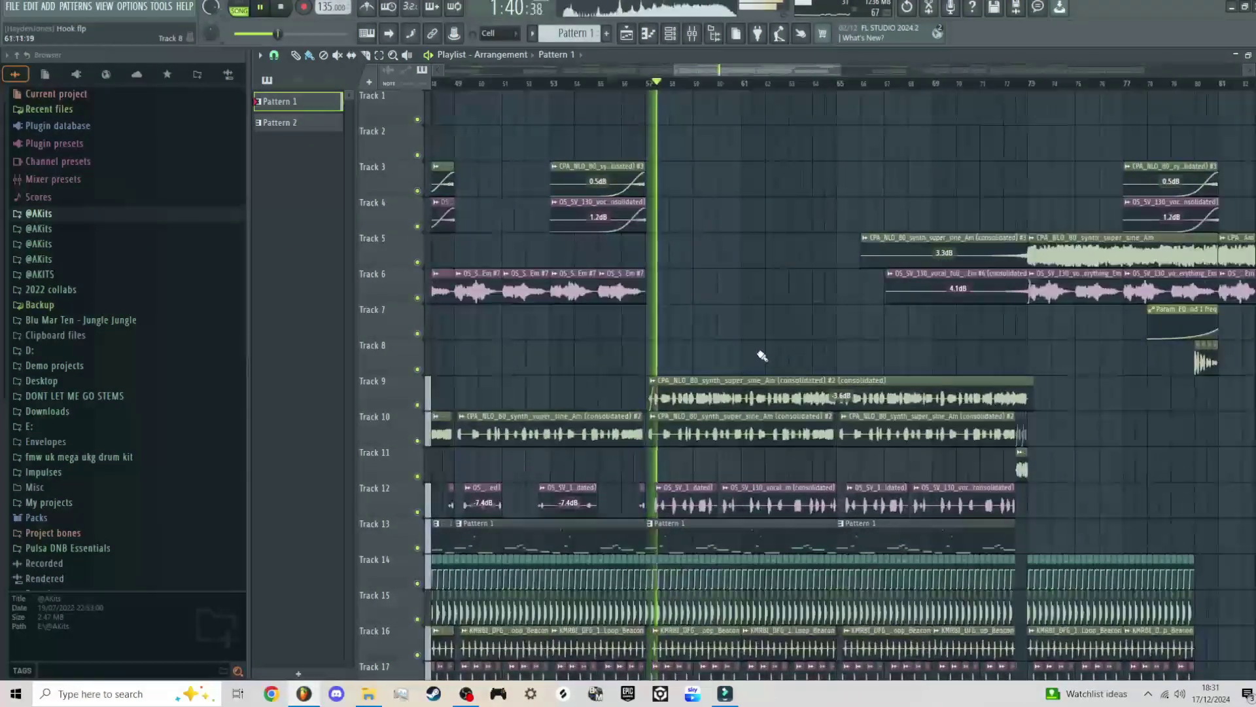
{"action": "scroll", "coordinate": [762, 355], "scroll_direction": "up", "scroll_amount": 8}
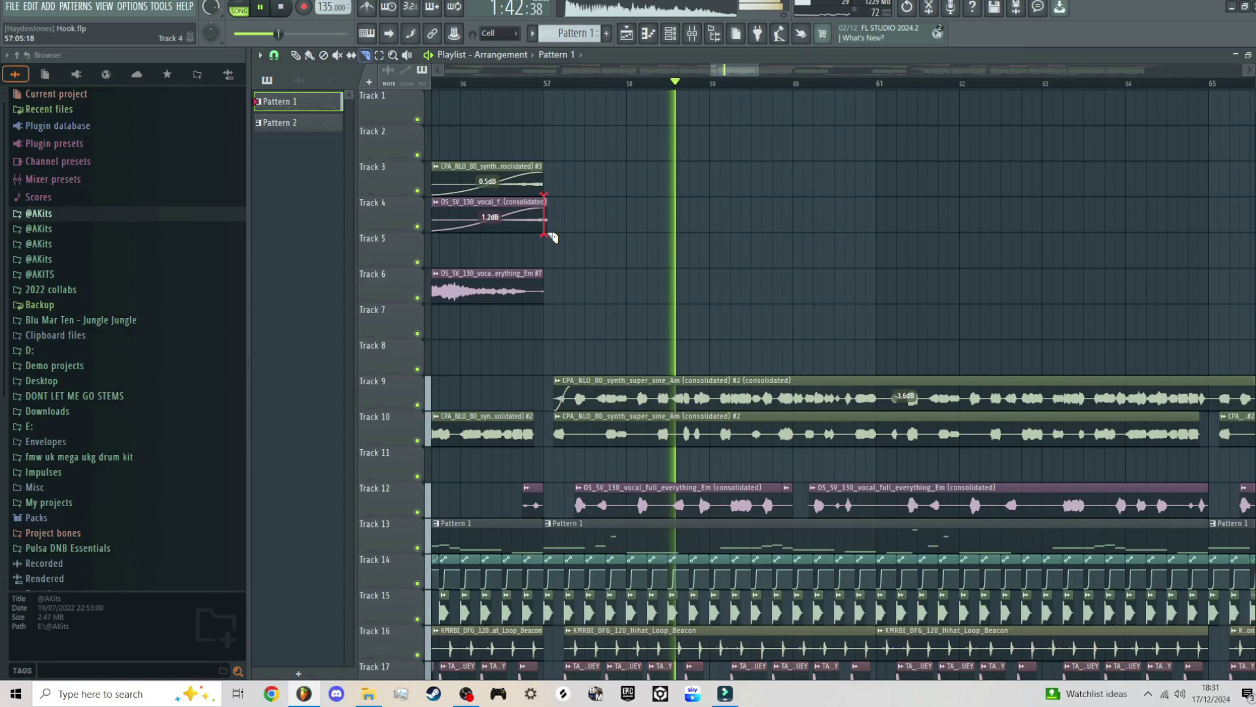
{"action": "scroll", "coordinate": [712, 348], "scroll_direction": "down", "scroll_amount": 3}
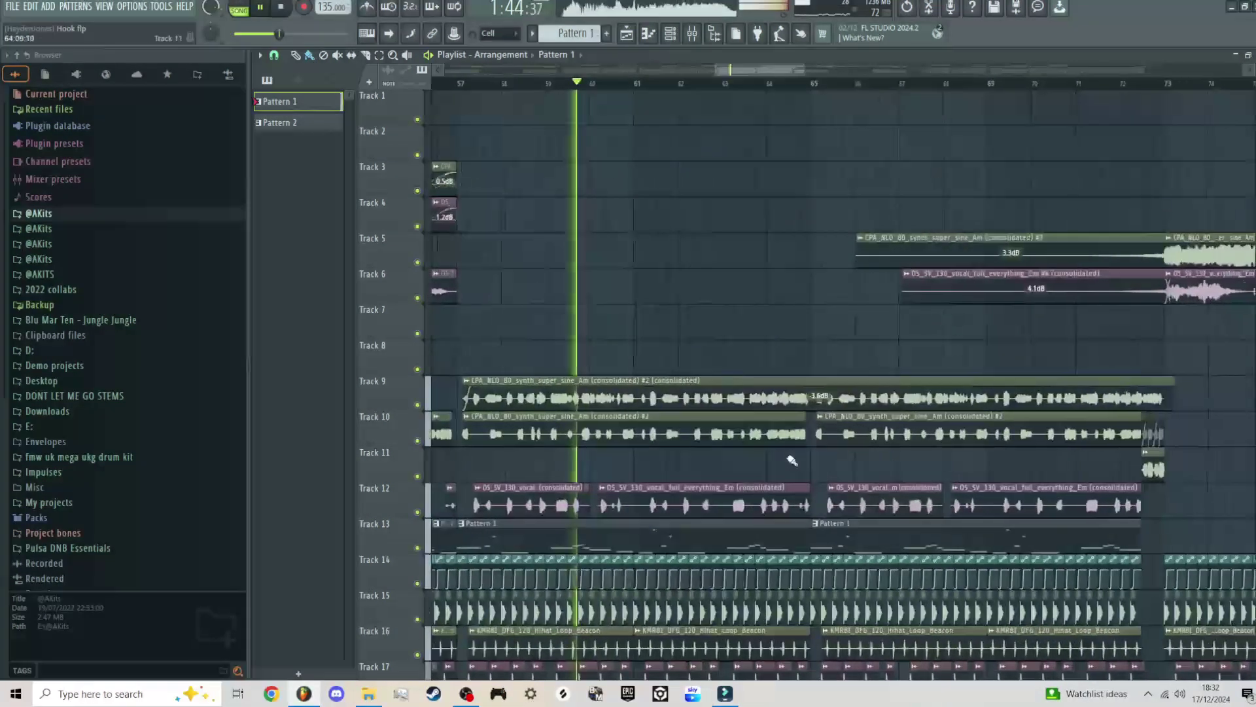
{"action": "key", "text": "space"}
Mark out the synth clip on track 9 from bar 57 and compare it with the chopped synth on track 10.
{"action": "mouse_move", "coordinate": [519, 392]}
{"action": "left_mouse_down"}
{"action": "mouse_move", "coordinate": [589, 376]}
{"action": "mouse_move", "coordinate": [903, 360]}
{"action": "left_mouse_up"}
{"action": "left_click", "coordinate": [822, 347], "text": "ctrl"}
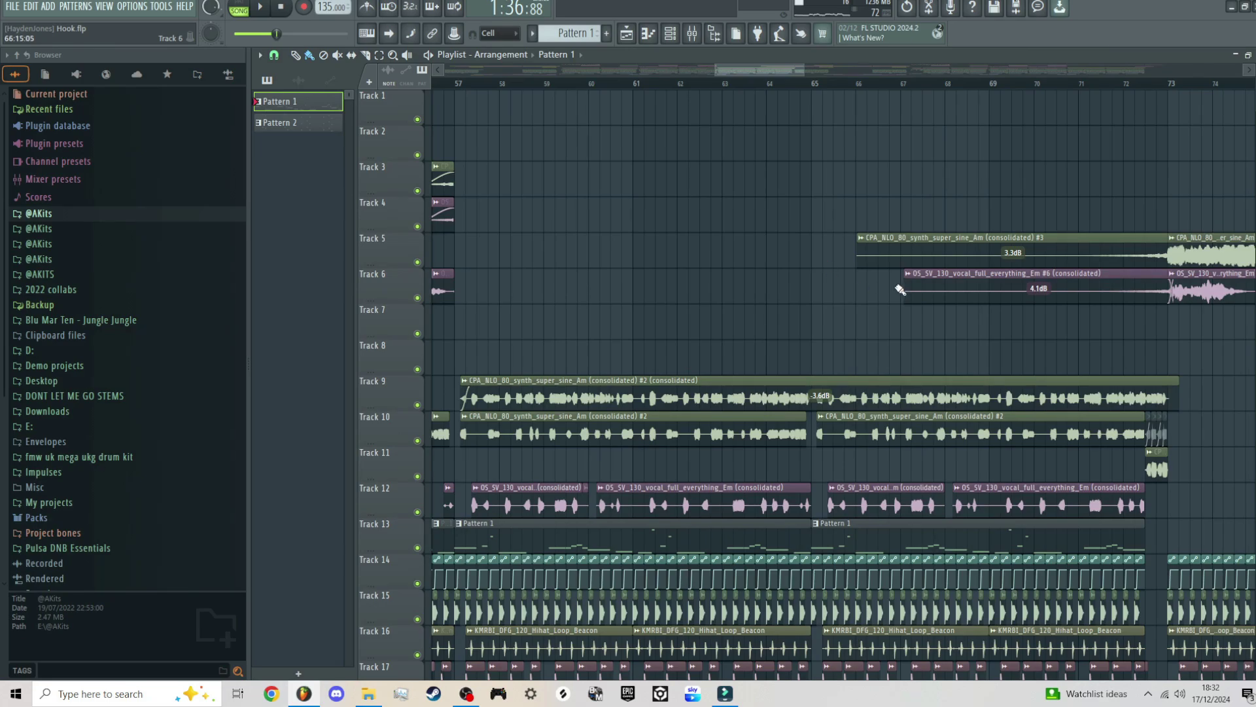
{"action": "scroll", "coordinate": [858, 311], "scroll_direction": "down", "scroll_amount": 6}
{"action": "scroll", "coordinate": [854, 399], "scroll_direction": "up", "scroll_amount": 7}
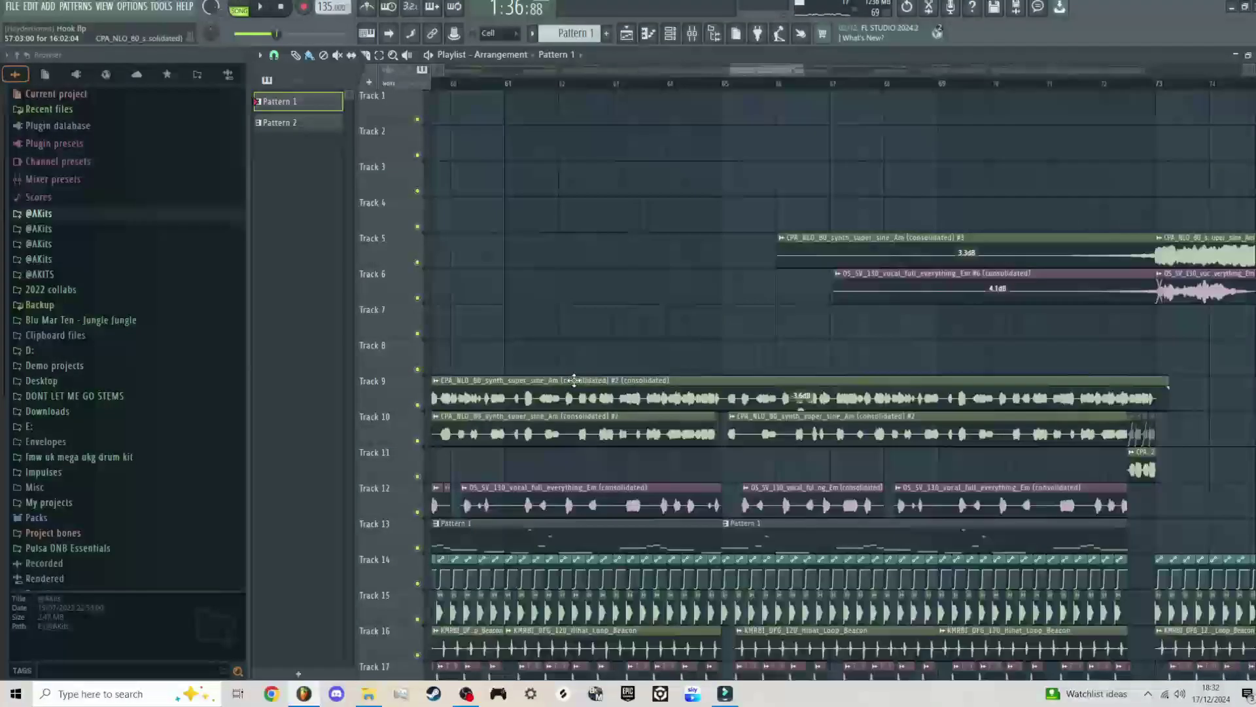
{"action": "scroll", "coordinate": [574, 380], "scroll_direction": "down", "scroll_amount": 3}
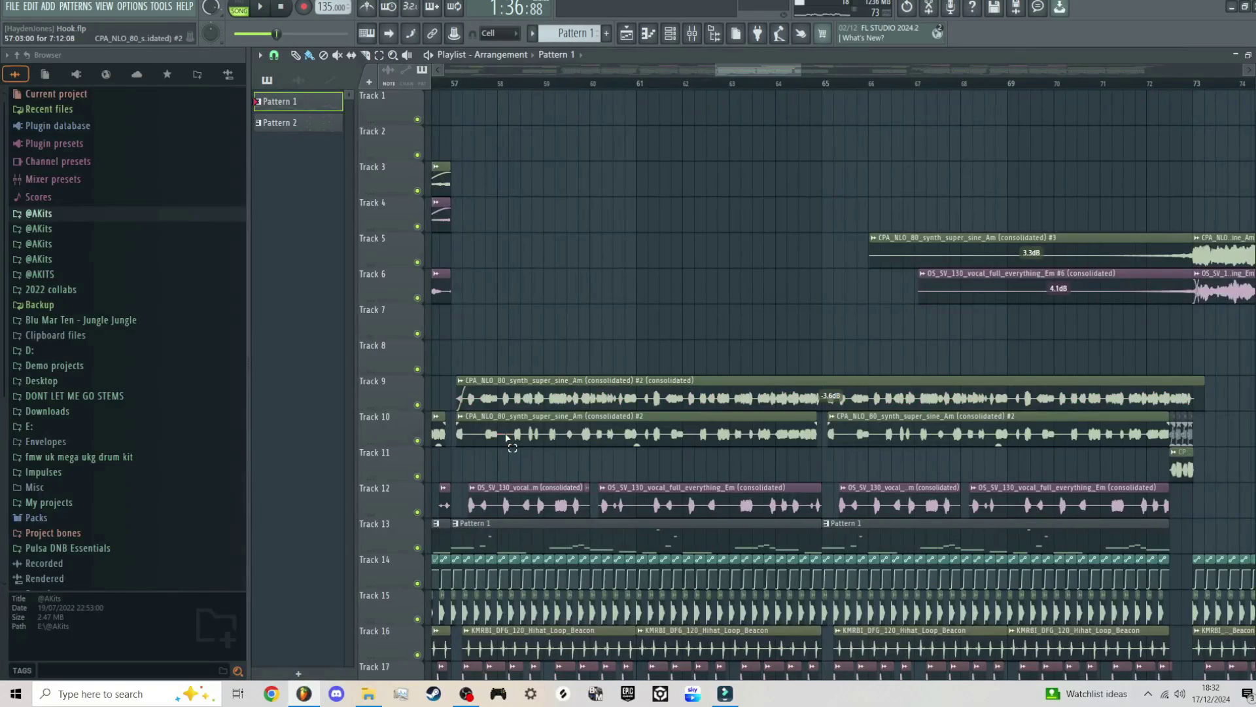
Check the sampler settings of the track 9 synth clip, close them, and list the patterns in the picker again.
{"action": "double_click", "coordinate": [1013, 382]}
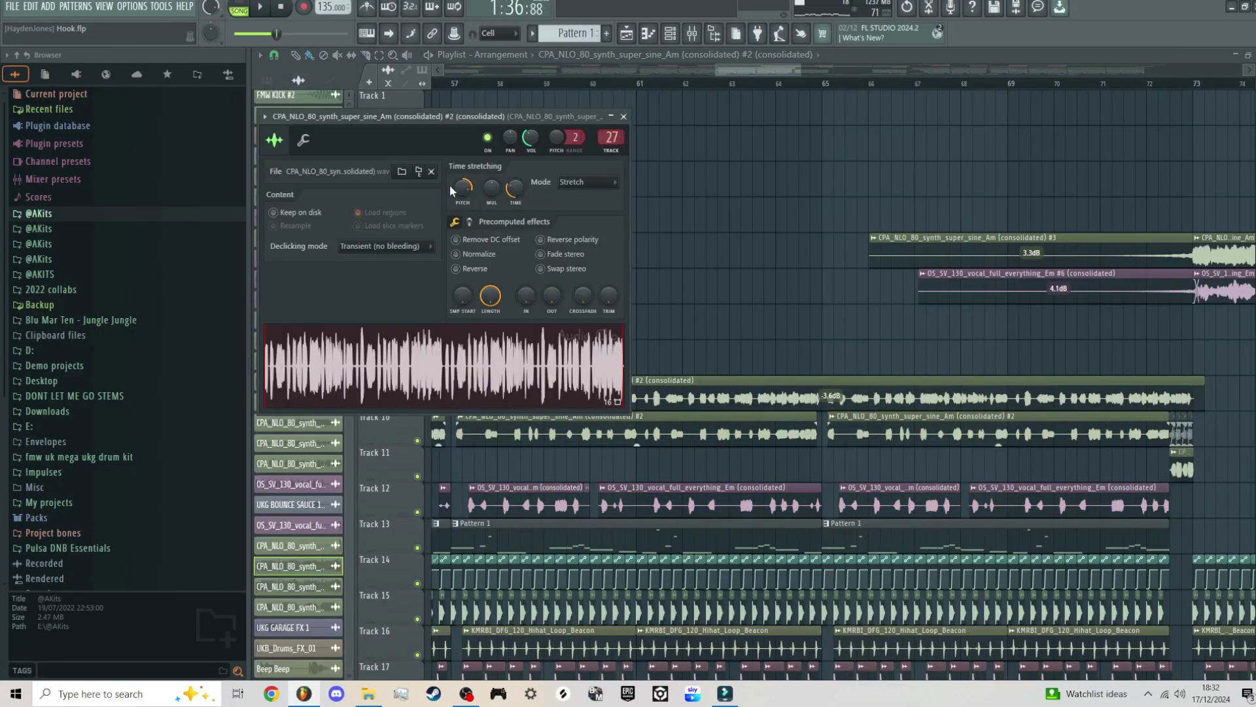
{"action": "key", "text": "Escape"}
{"action": "scroll", "coordinate": [673, 258], "scroll_direction": "down", "scroll_amount": 4}
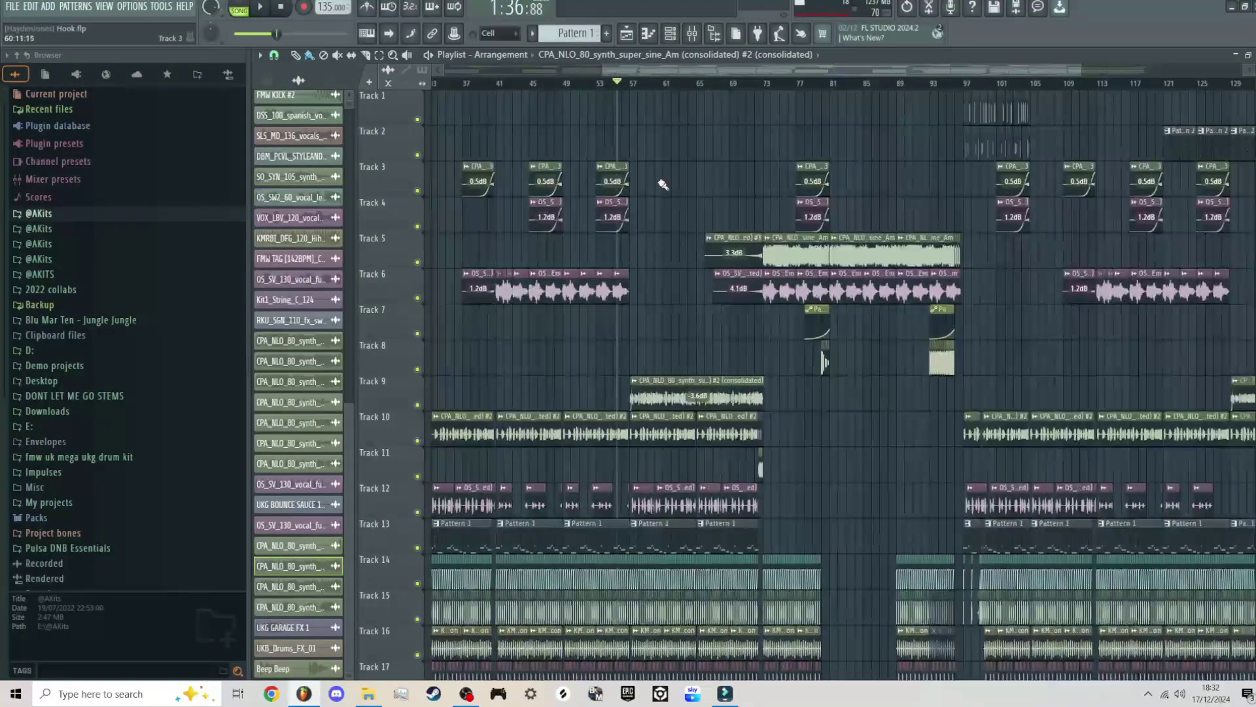
{"action": "left_click", "coordinate": [271, 84]}
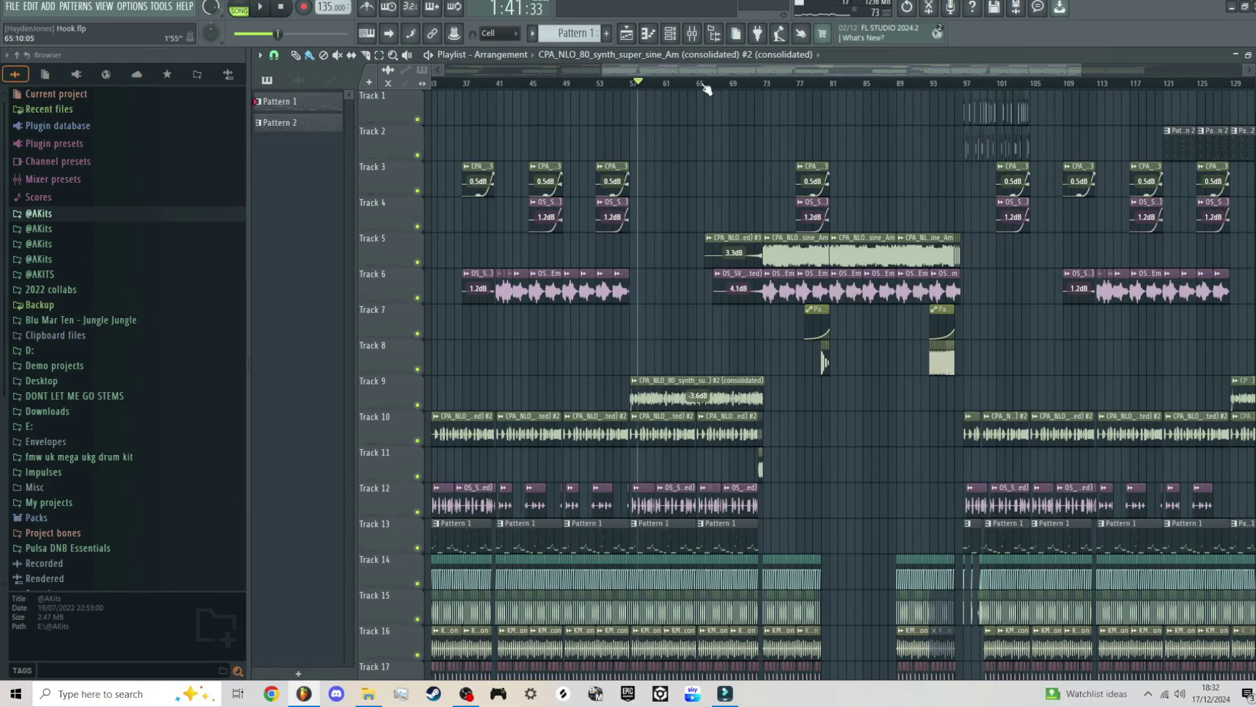
Solo track 9 and play it near bar 57, switching tracks 10 and 12 in and out, and recheck its clip settings.
{"action": "scroll", "coordinate": [665, 275], "scroll_direction": "up", "scroll_amount": 4}
{"action": "left_click", "coordinate": [417, 404], "text": "ctrl"}
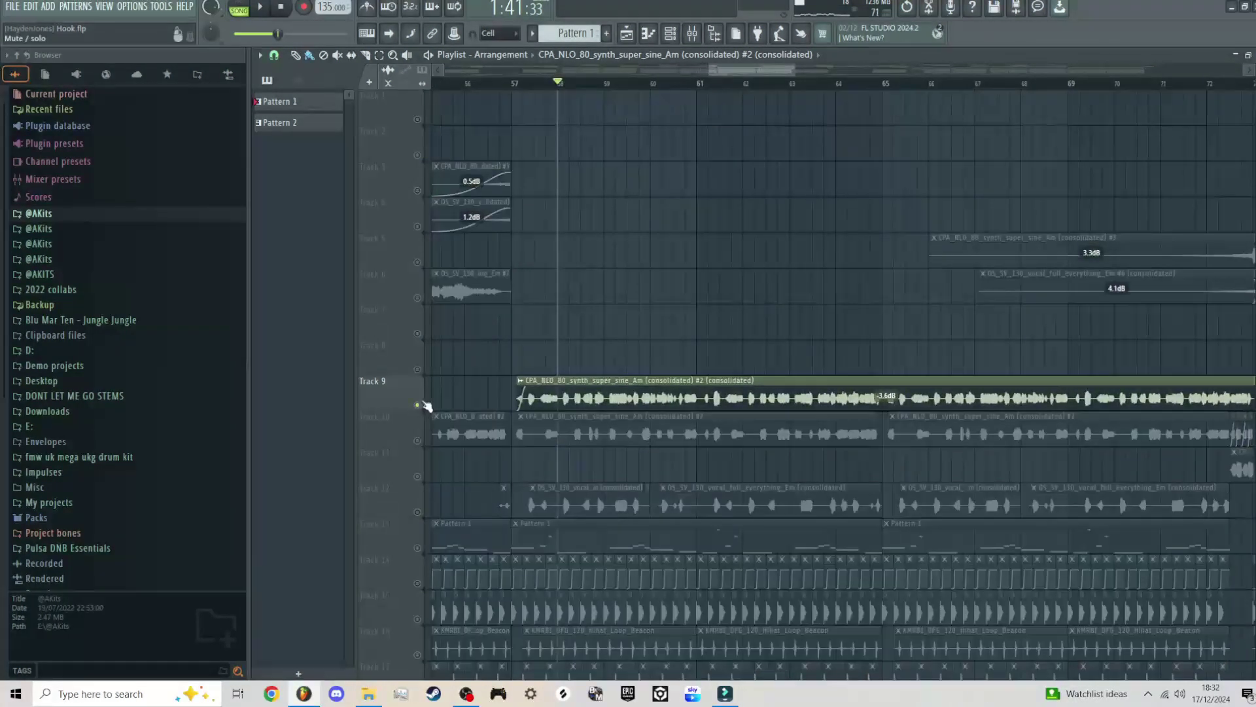
{"action": "key", "text": "space"}
{"action": "left_click", "coordinate": [418, 440]}
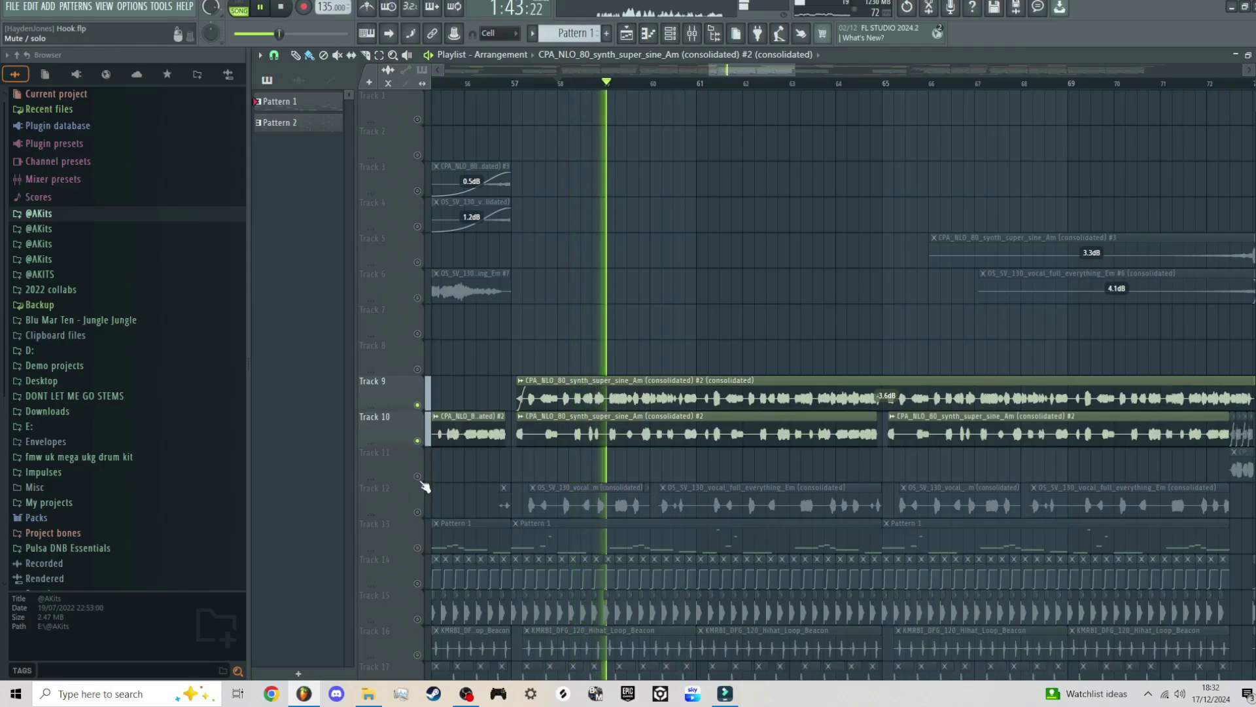
{"action": "left_click", "coordinate": [417, 512]}
{"action": "left_click", "coordinate": [417, 440]}
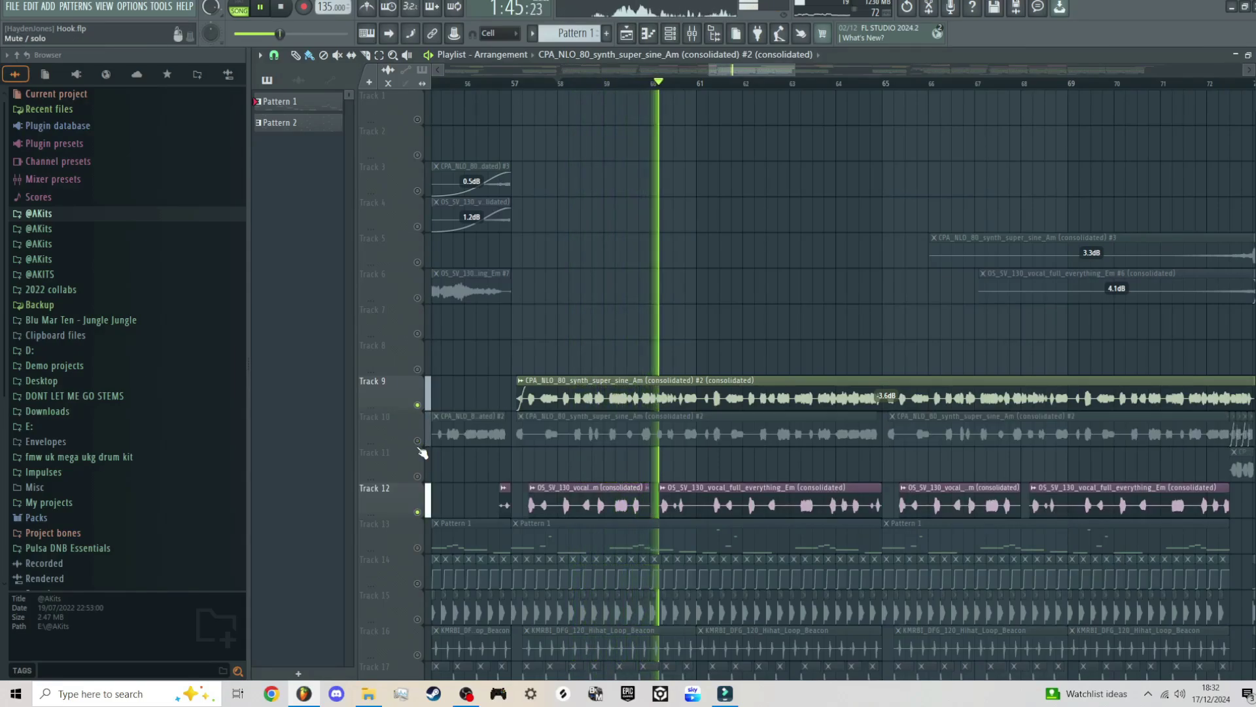
{"action": "left_click", "coordinate": [418, 512]}
{"action": "double_click", "coordinate": [523, 384]}
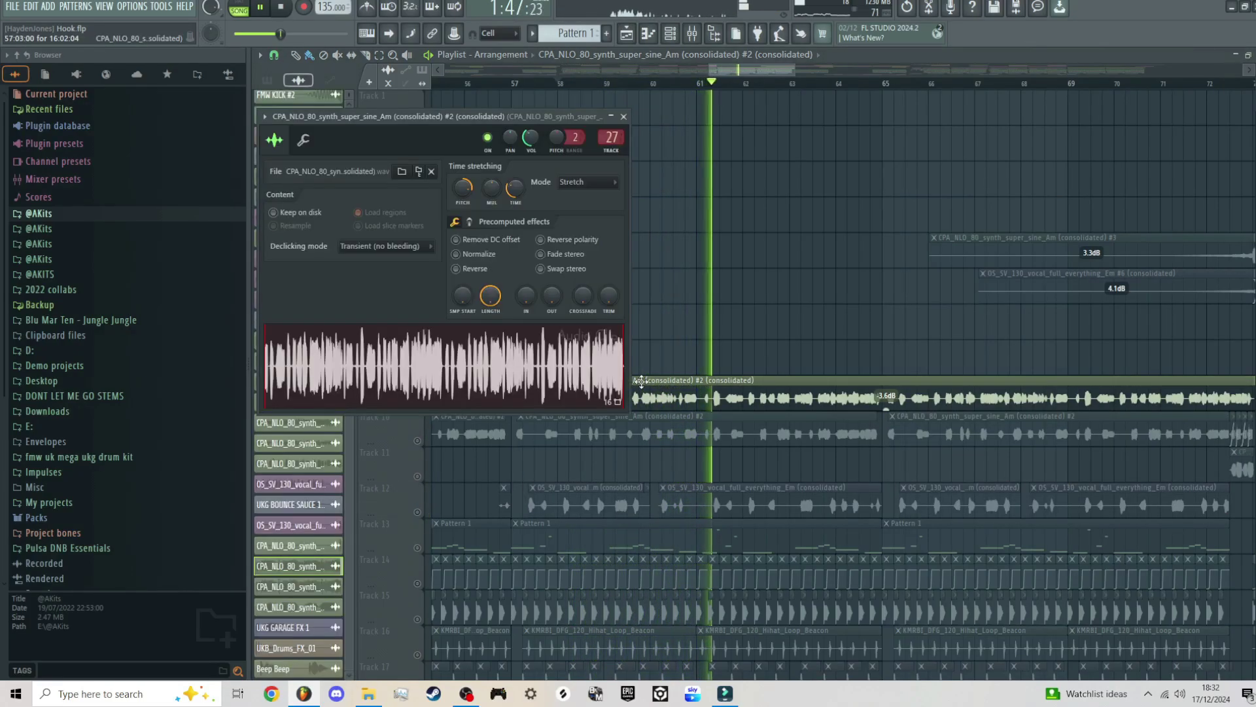
{"action": "key", "text": "Escape"}
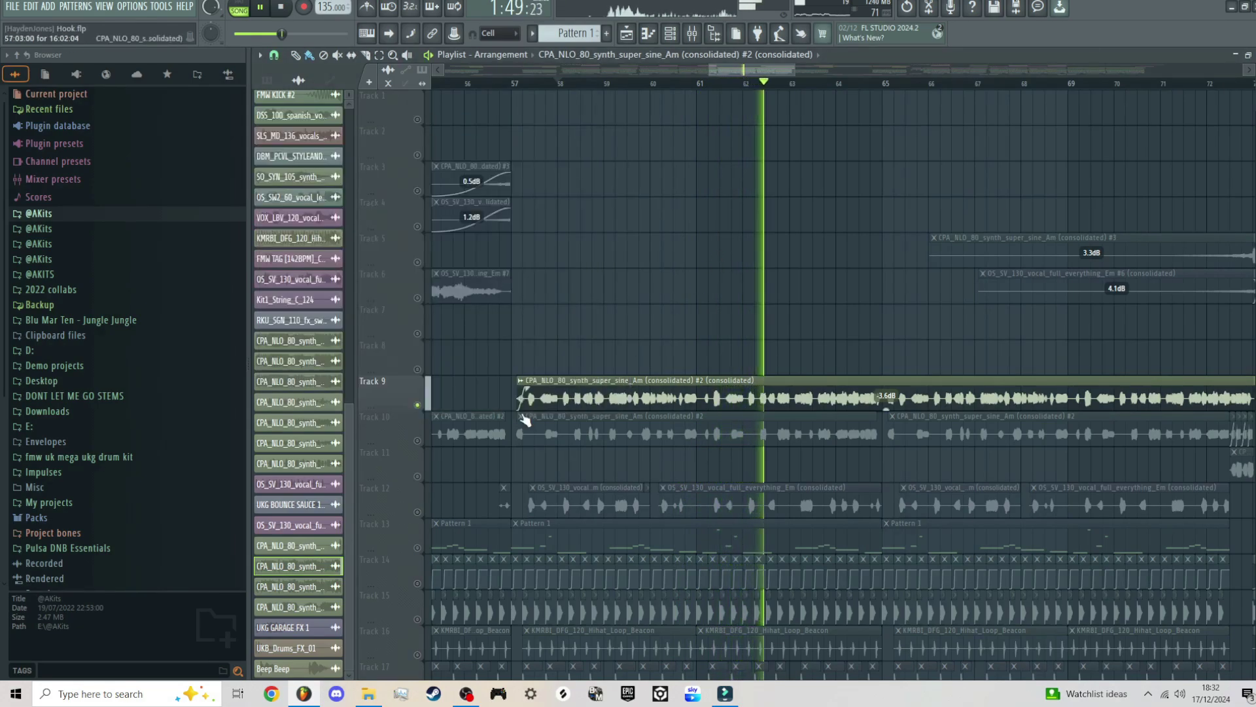
Bring all the muted tracks back in and set the track 9 synth clip's volume to -1.6 dB.
{"action": "left_click", "coordinate": [419, 442]}
{"action": "scroll", "coordinate": [645, 374], "scroll_direction": "down", "scroll_amount": 5}
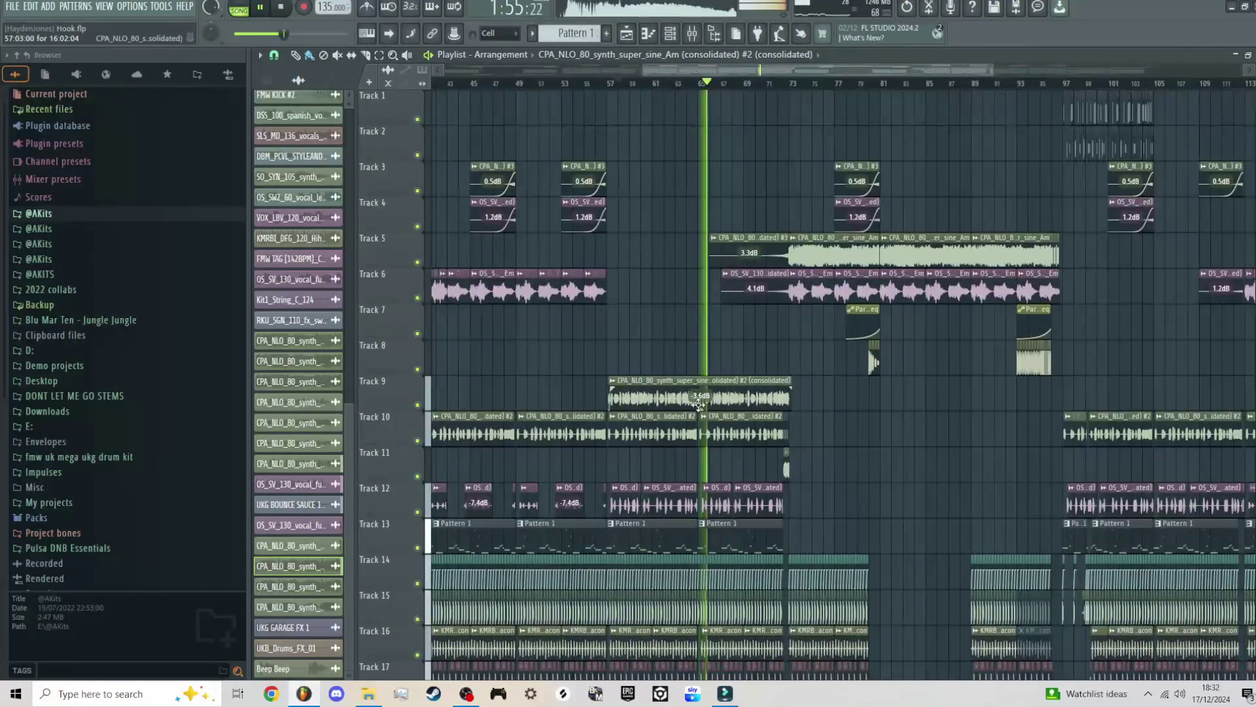
{"action": "scroll", "coordinate": [907, 431], "scroll_direction": "down", "scroll_amount": 4}
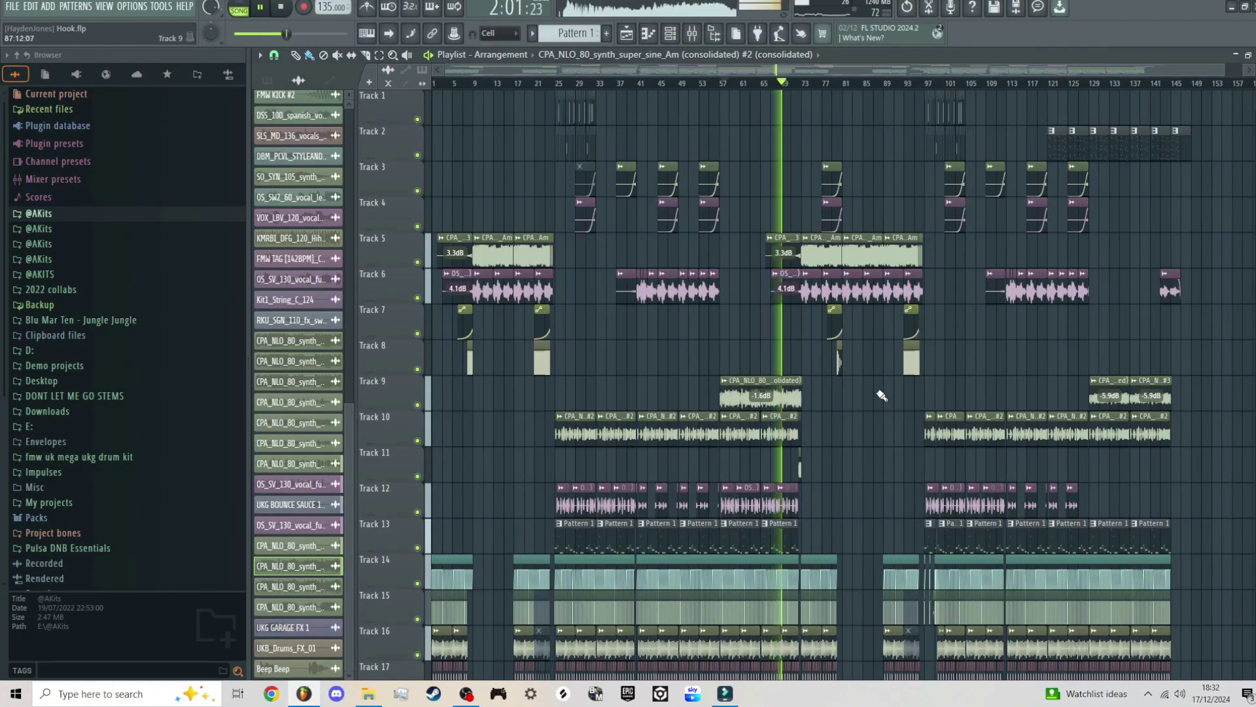
Play the end of the first drop into bar 73, where the track 5 synth and track 6 vocal take over.
{"action": "scroll", "coordinate": [890, 396], "scroll_direction": "up", "scroll_amount": 5}
{"action": "key", "text": "space"}
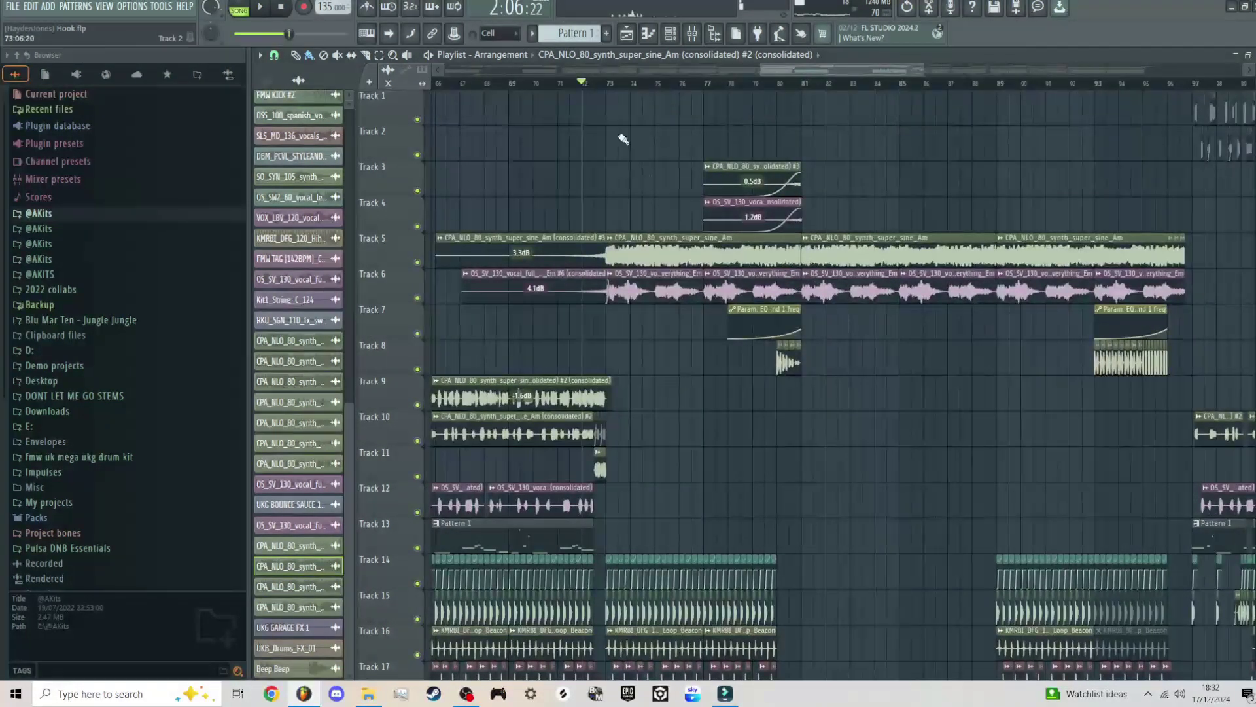
{"action": "key", "text": "space"}
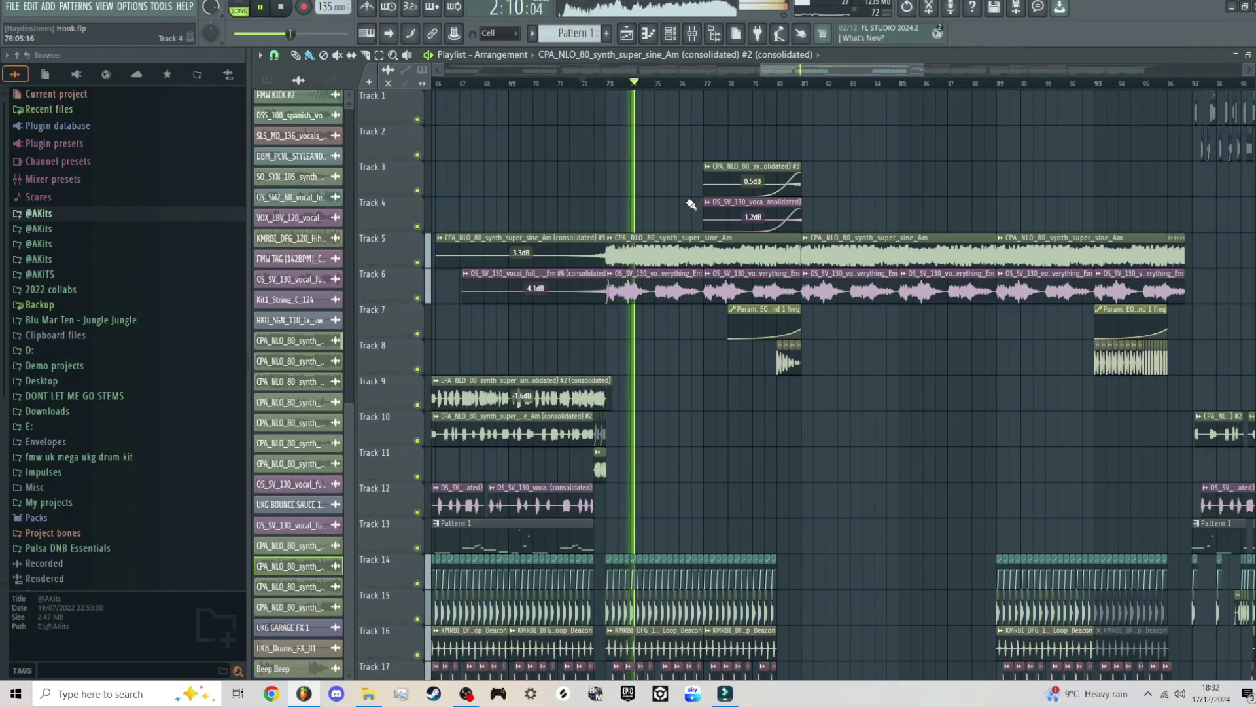
{"action": "key", "text": "space"}
Look over the second build-up from bar 73 and its drum tracks against the rest of the arrangement.
{"action": "scroll", "coordinate": [955, 339], "scroll_direction": "down", "scroll_amount": 5}
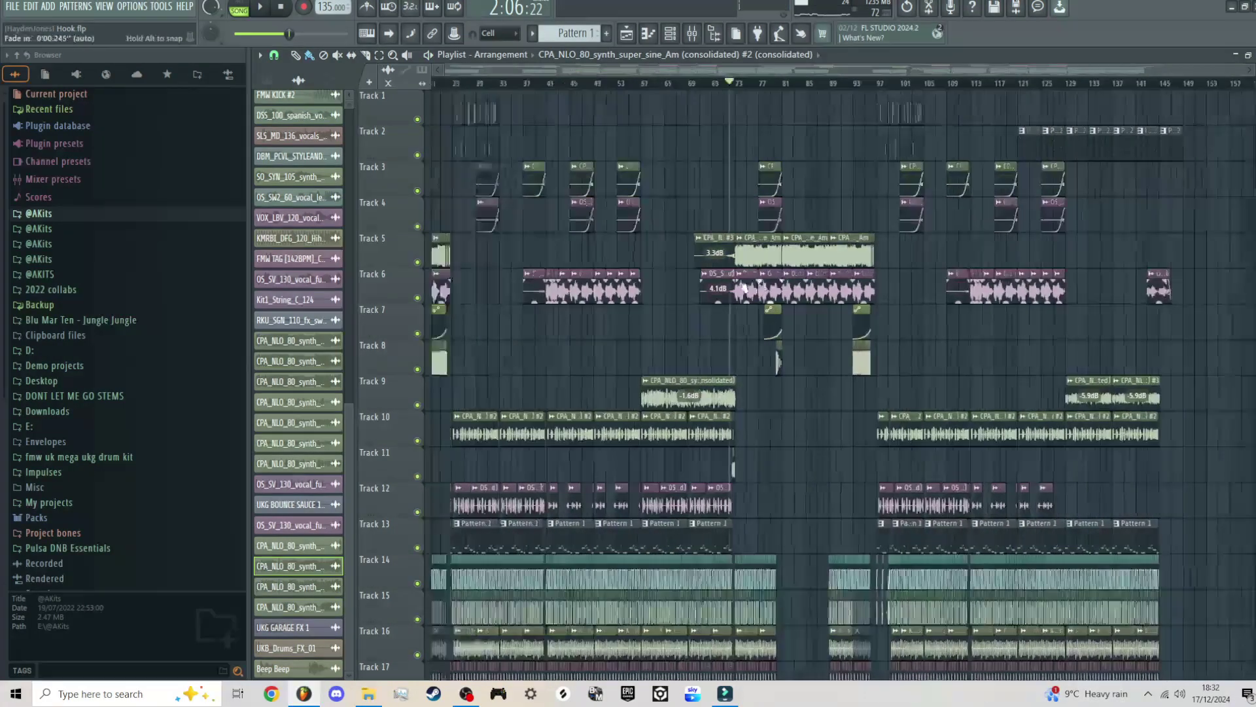
{"action": "scroll", "coordinate": [936, 334], "scroll_direction": "up", "scroll_amount": 5}
{"action": "scroll", "coordinate": [785, 337], "scroll_direction": "down", "scroll_amount": 4}
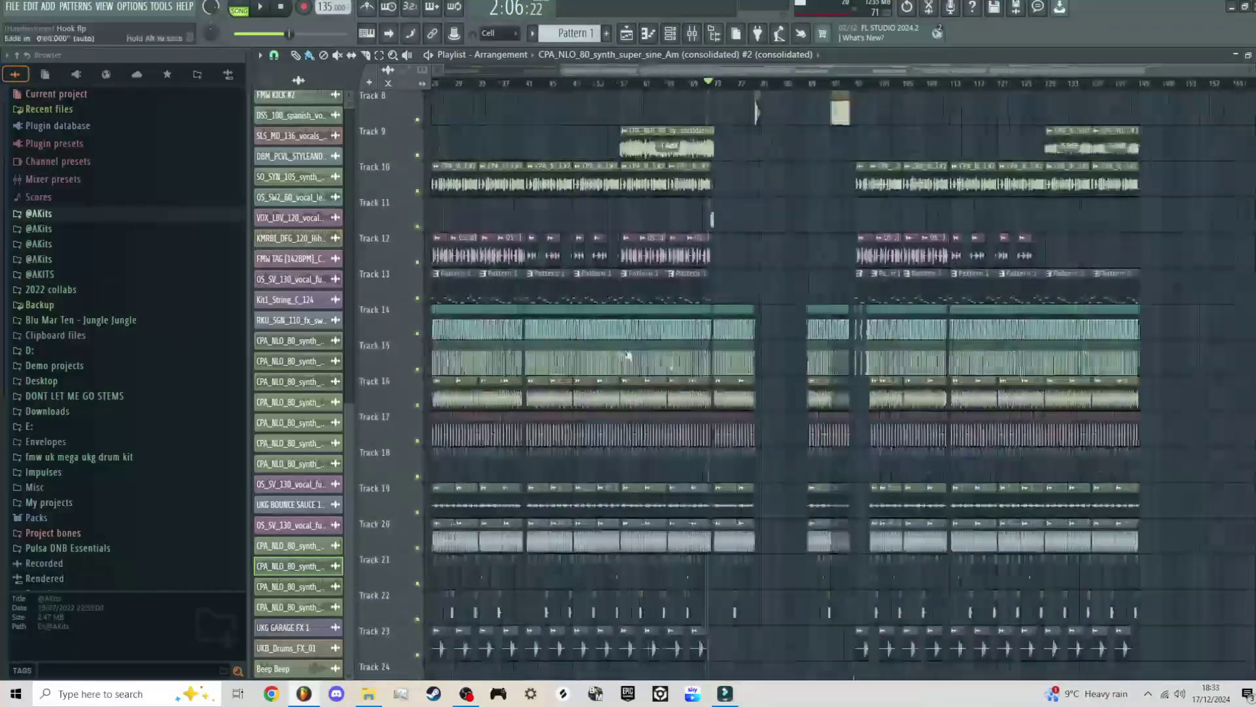
{"action": "scroll", "coordinate": [851, 340], "scroll_direction": "up", "scroll_amount": 4}
{"action": "scroll", "coordinate": [883, 337], "scroll_direction": "up", "scroll_amount": 2}
Play the end of the second build-up from bar 95 into the second drop through bar 99.
{"action": "scroll", "coordinate": [614, 328], "scroll_direction": "up", "scroll_amount": 3}
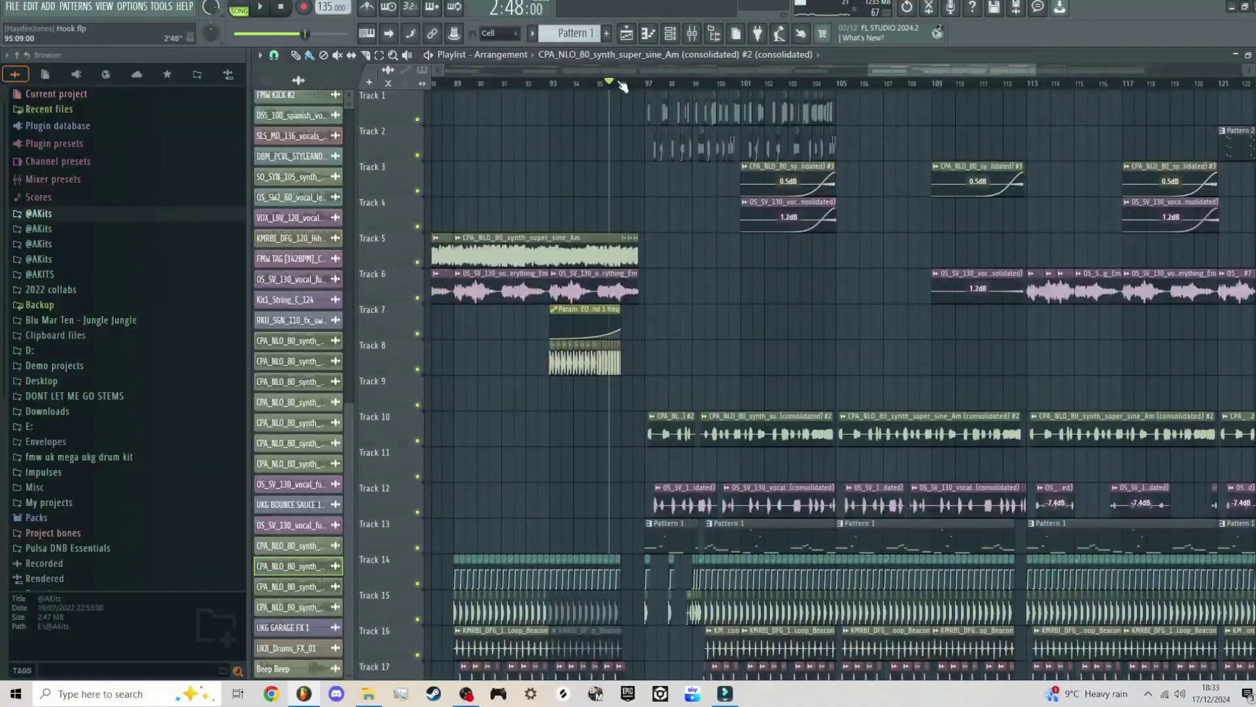
{"action": "key", "text": "space"}
{"action": "scroll", "coordinate": [665, 288], "scroll_direction": "down", "scroll_amount": 3}
{"action": "scroll", "coordinate": [639, 399], "scroll_direction": "up", "scroll_amount": 4}
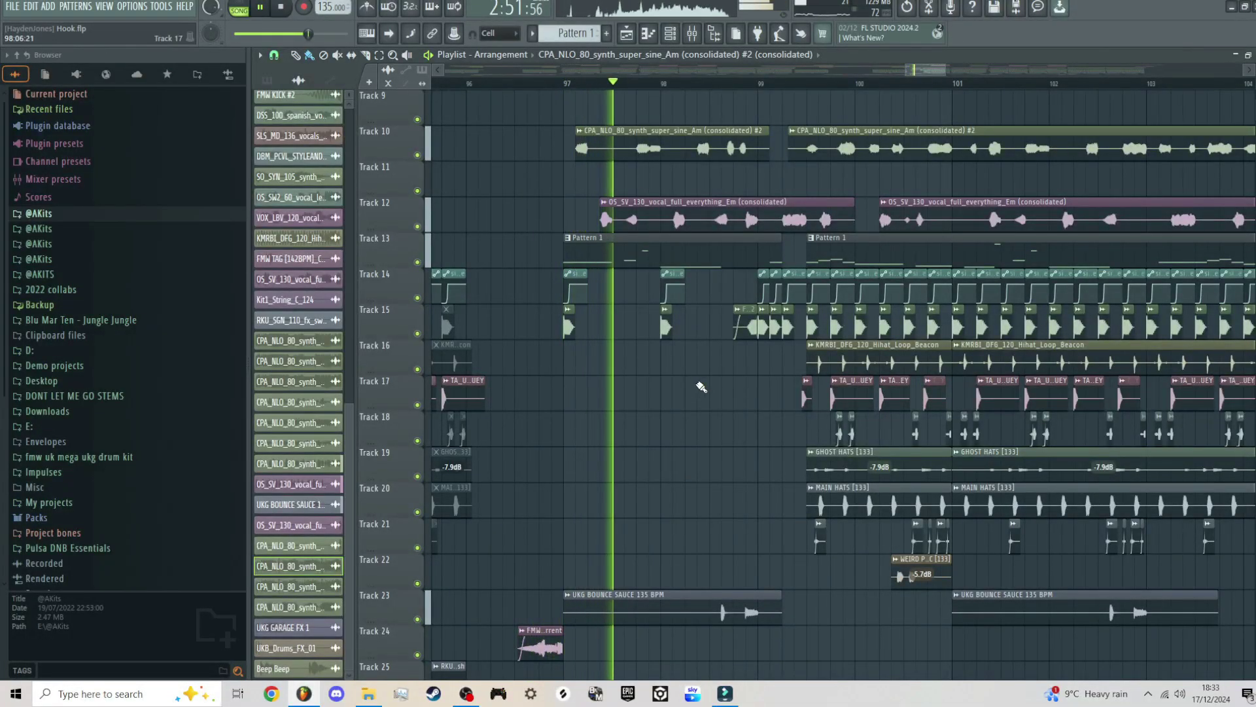
{"action": "scroll", "coordinate": [720, 393], "scroll_direction": "up", "scroll_amount": 1}
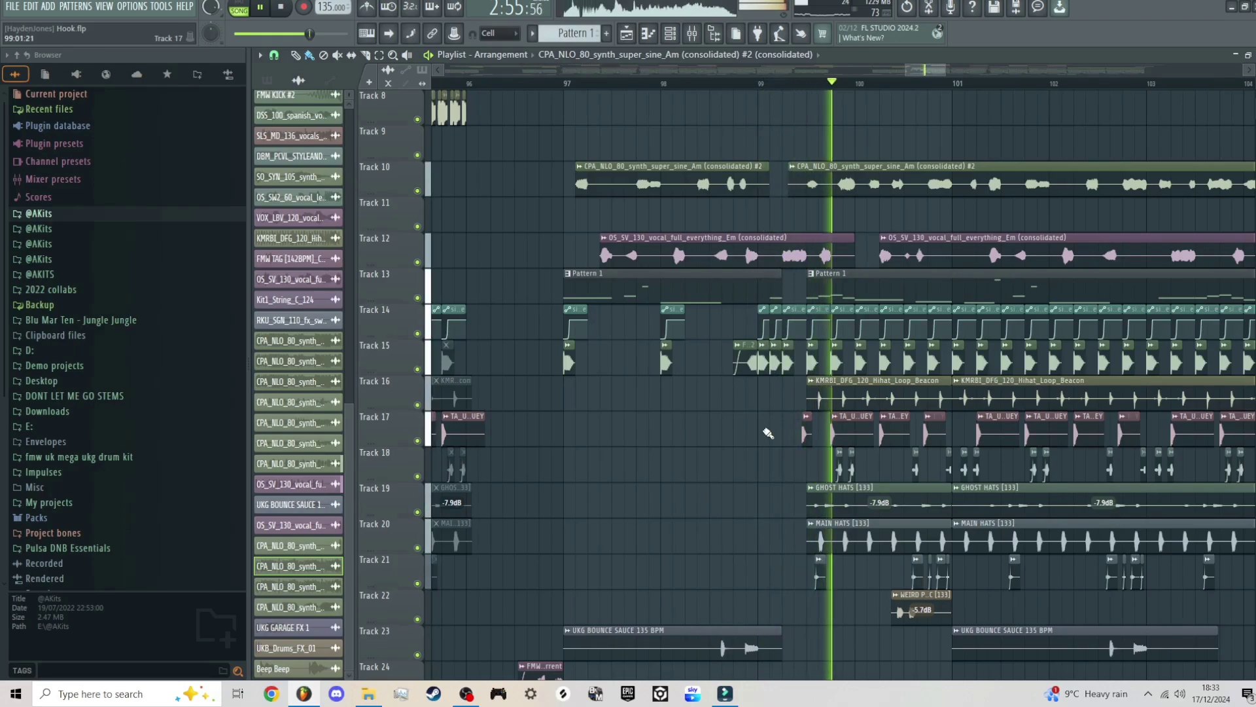
{"action": "key", "text": "space"}
Mark out the empty drum section between bars 97 and 99 across tracks 17 to 22.
{"action": "left_click", "coordinate": [556, 436], "text": "ctrl"}
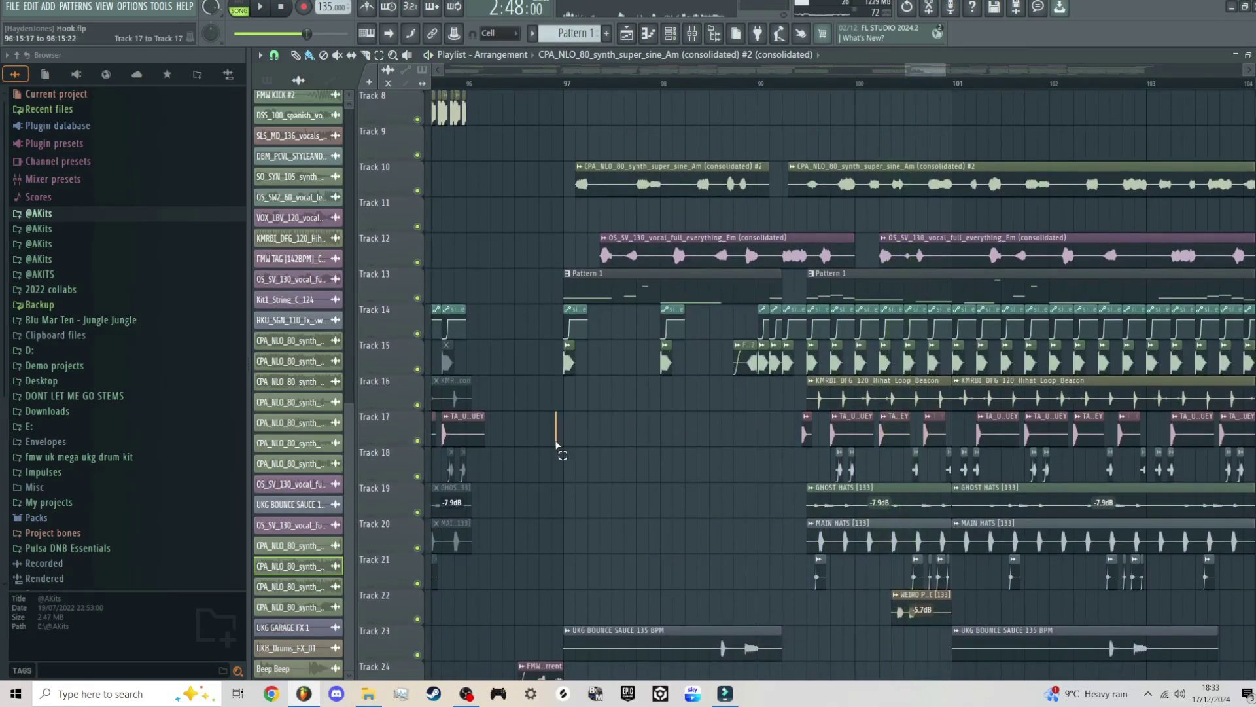
{"action": "left_click_drag", "start_coordinate": [557, 445], "coordinate": [791, 596]}
{"action": "scroll", "coordinate": [691, 471], "scroll_direction": "up", "scroll_amount": 3}
{"action": "scroll", "coordinate": [733, 432], "scroll_direction": "down", "scroll_amount": 3}
{"action": "scroll", "coordinate": [780, 391], "scroll_direction": "up", "scroll_amount": 3}
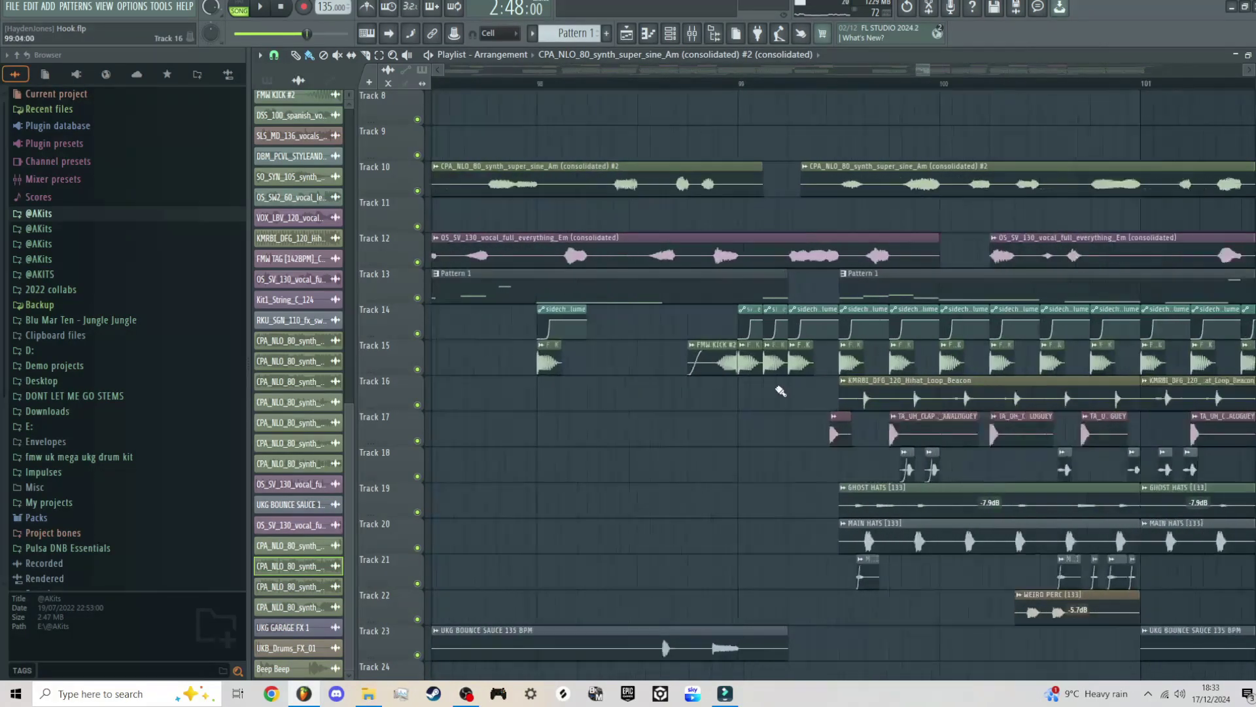
Examine the sparse kicks and sidechain on tracks 14 and 15 and the remaining layers between bars 97 and 99.
{"action": "scroll", "coordinate": [781, 391], "scroll_direction": "up", "scroll_amount": 3}
{"action": "scroll", "coordinate": [907, 397], "scroll_direction": "down", "scroll_amount": 3}
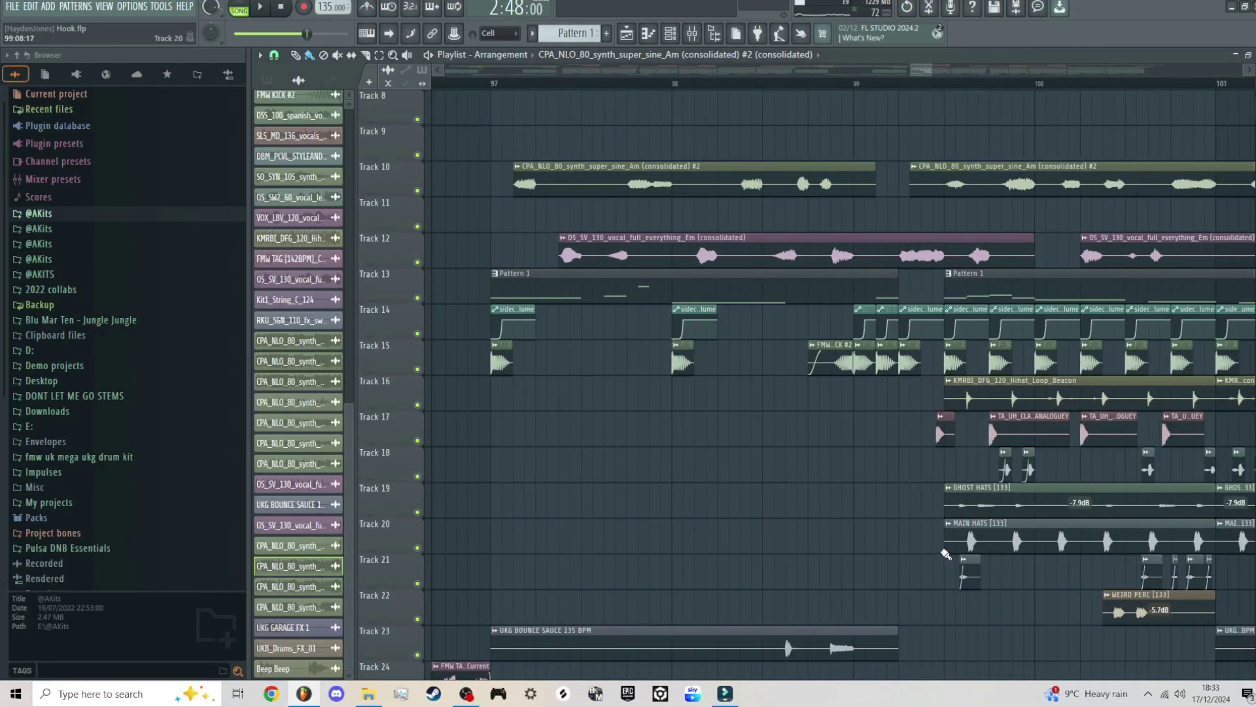
{"action": "scroll", "coordinate": [923, 536], "scroll_direction": "down", "scroll_amount": 3}
{"action": "scroll", "coordinate": [822, 482], "scroll_direction": "up", "scroll_amount": 3}
{"action": "scroll", "coordinate": [925, 288], "scroll_direction": "up", "scroll_amount": 5}
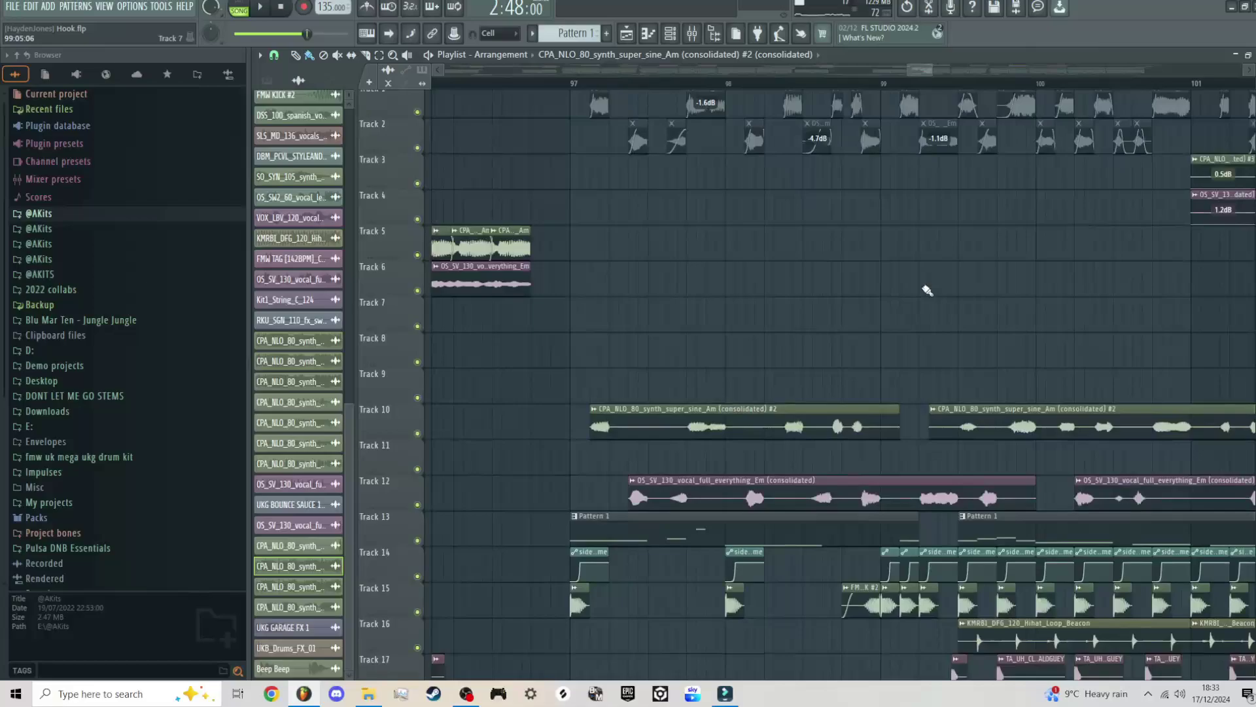
{"action": "scroll", "coordinate": [927, 434], "scroll_direction": "down", "scroll_amount": 3}
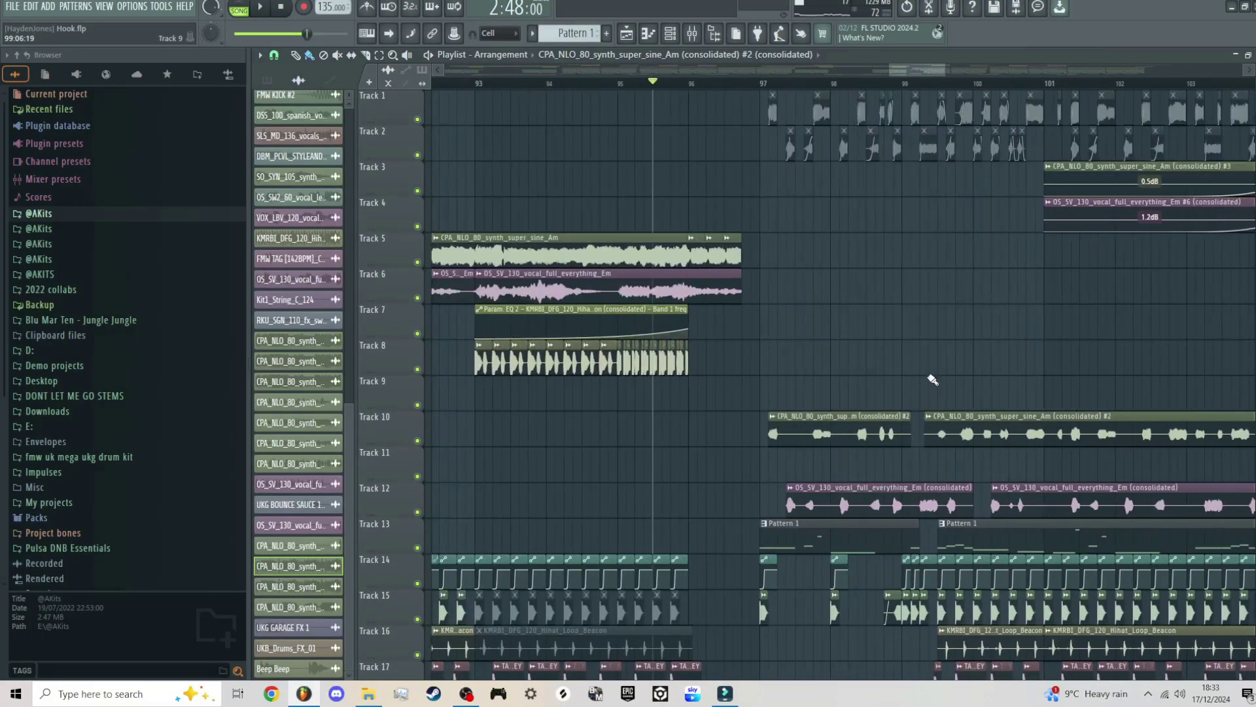
Replay the second drop's opening from bar 95 and follow the drum tracks as they enter at bar 99.
{"action": "key", "text": "space"}
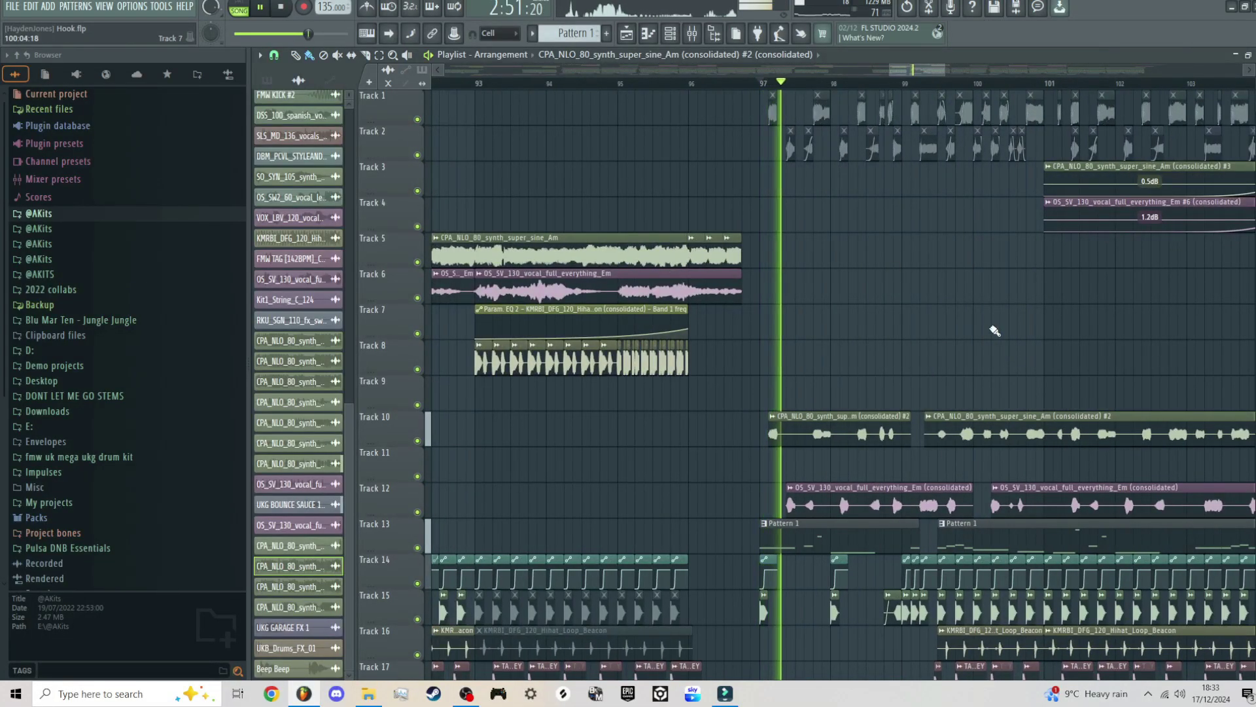
{"action": "scroll", "coordinate": [1066, 353], "scroll_direction": "down", "scroll_amount": 1}
{"action": "scroll", "coordinate": [1067, 357], "scroll_direction": "down", "scroll_amount": 8}
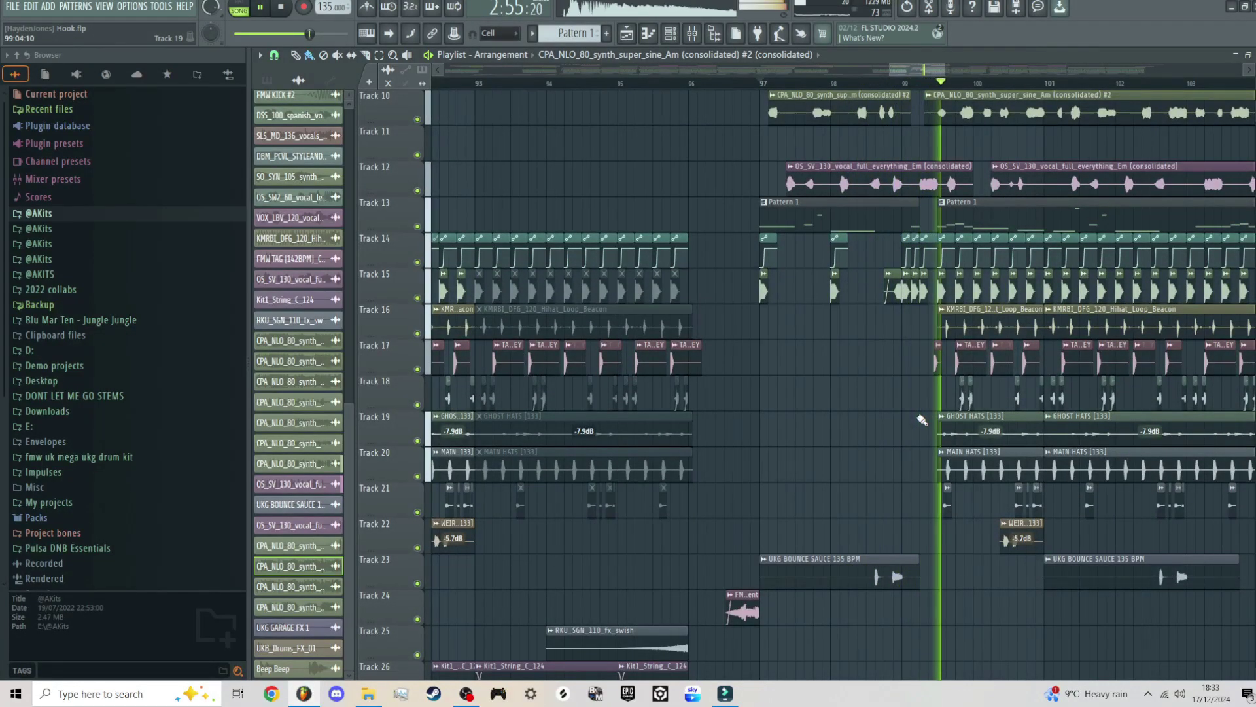
Stop playback and compare the drum entry at bar 99 with the surrounding second-drop sections of the arrangement.
{"action": "scroll", "coordinate": [871, 435], "scroll_direction": "down", "scroll_amount": 5}
{"action": "key", "text": "space"}
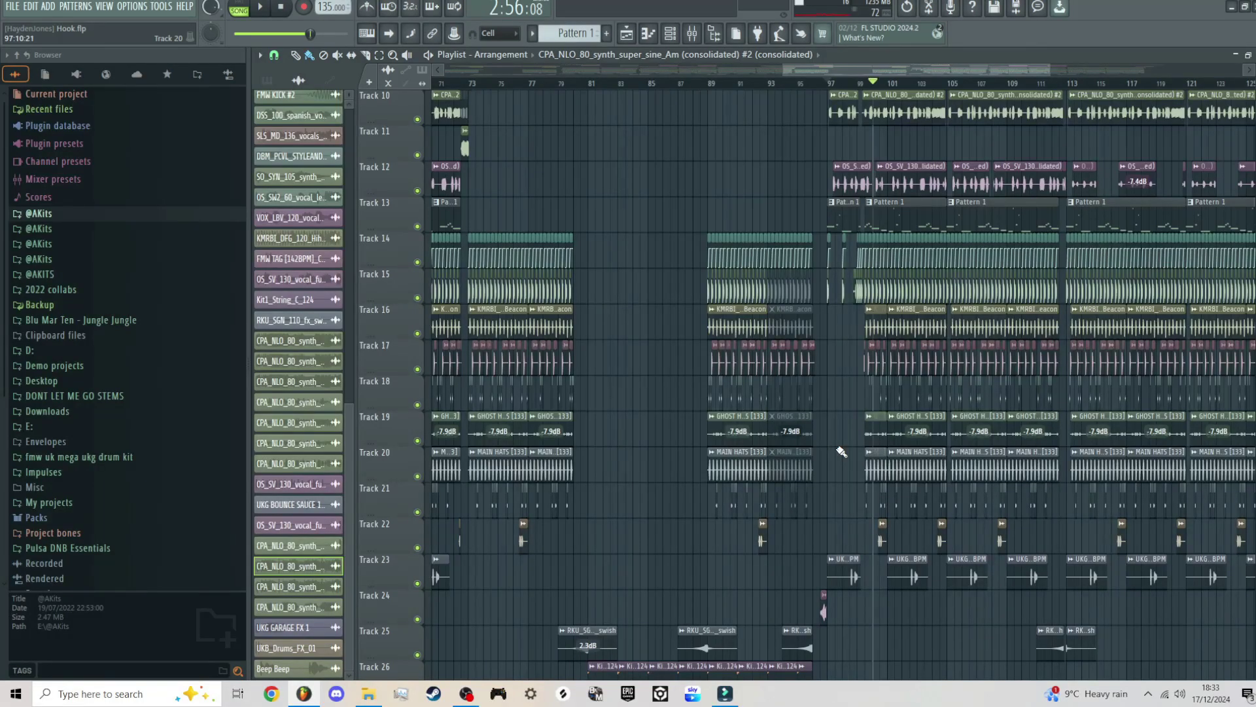
{"action": "scroll", "coordinate": [893, 428], "scroll_direction": "up", "scroll_amount": 8}
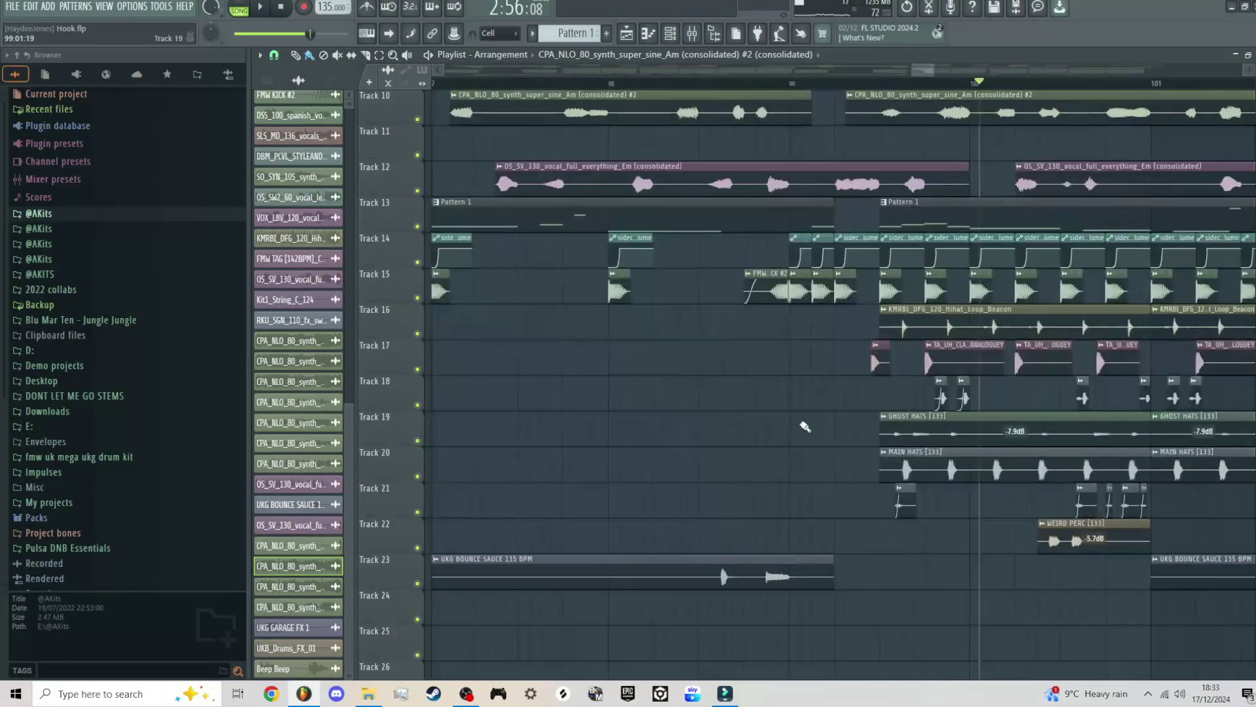
{"action": "scroll", "coordinate": [787, 420], "scroll_direction": "down", "scroll_amount": 10}
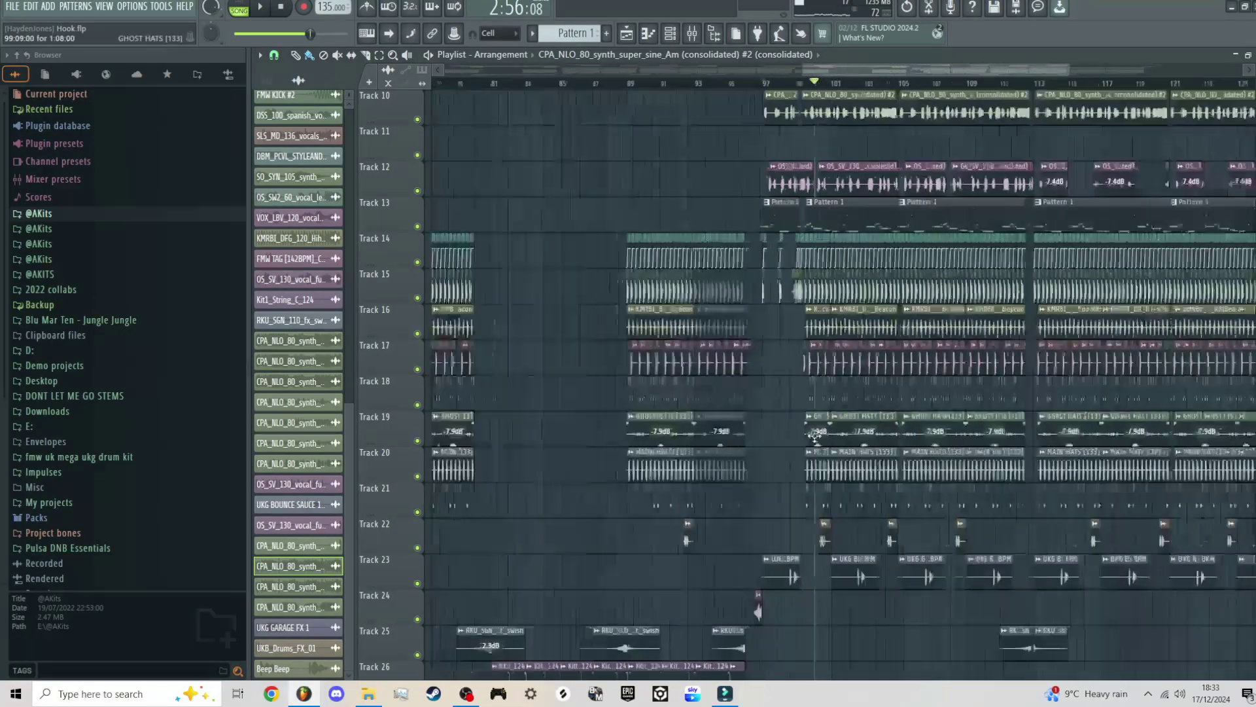
{"action": "scroll", "coordinate": [762, 206], "scroll_direction": "down", "scroll_amount": 3}
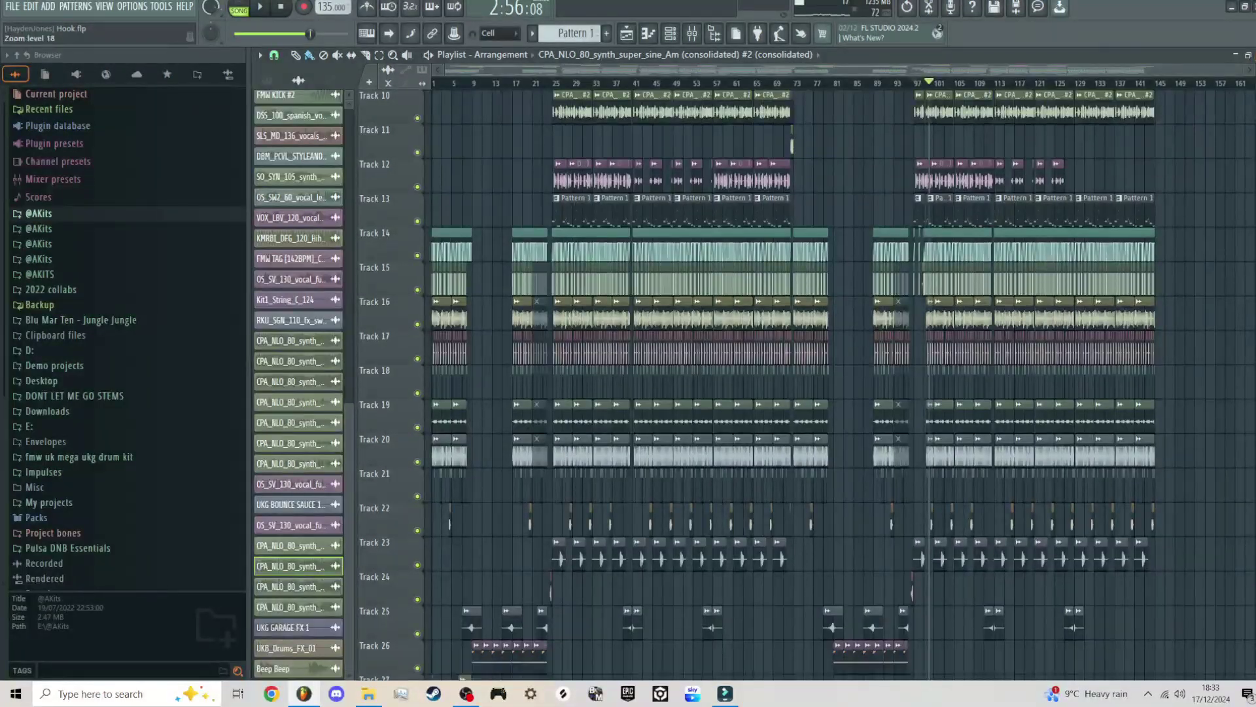
Examine the second drop's synth, vocal and drum layers around bar 113, including the short drum gap just before it.
{"action": "scroll", "coordinate": [762, 207], "scroll_direction": "up", "scroll_amount": 4}
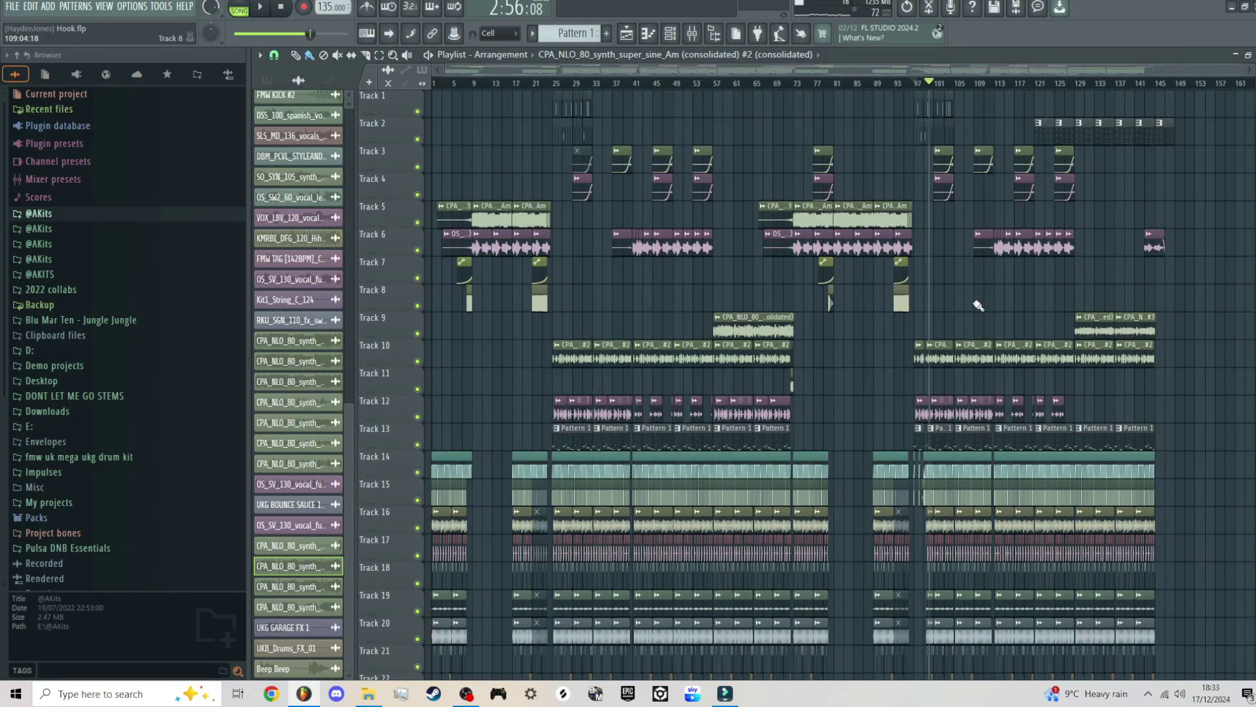
{"action": "scroll", "coordinate": [1034, 354], "scroll_direction": "up", "scroll_amount": 5}
{"action": "scroll", "coordinate": [991, 373], "scroll_direction": "down", "scroll_amount": 5}
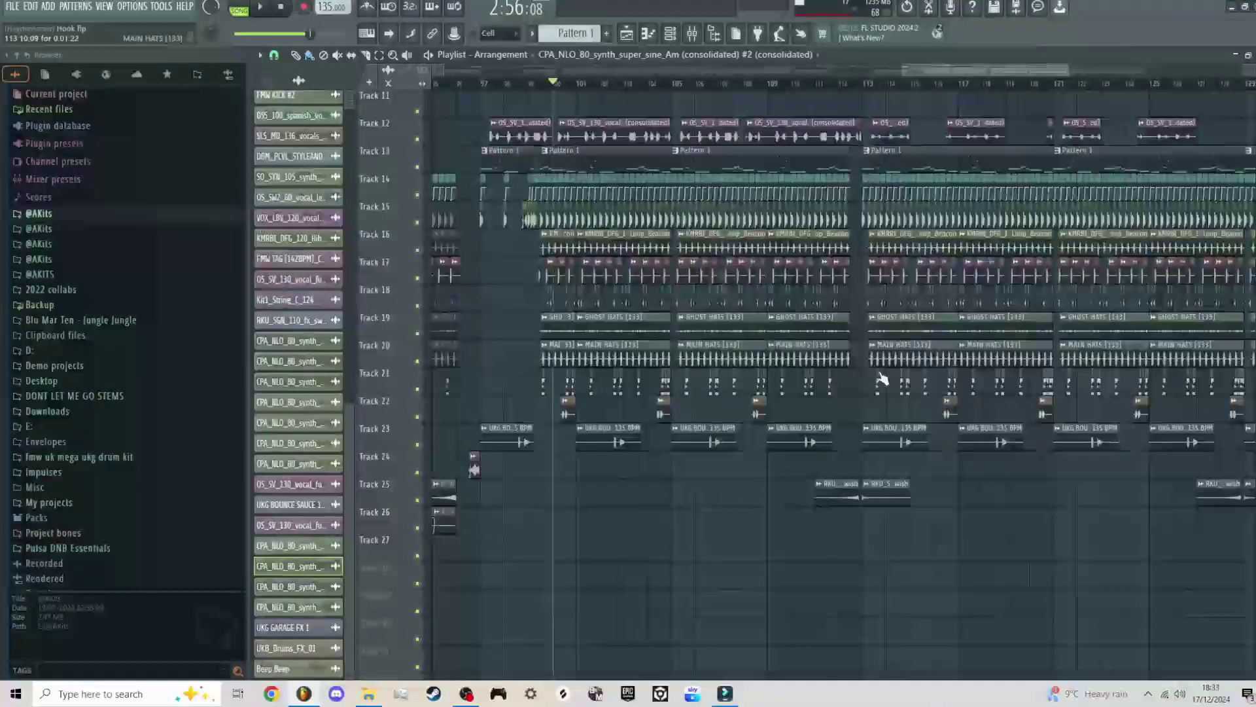
{"action": "scroll", "coordinate": [881, 378], "scroll_direction": "up", "scroll_amount": 6}
{"action": "scroll", "coordinate": [872, 313], "scroll_direction": "up", "scroll_amount": 4}
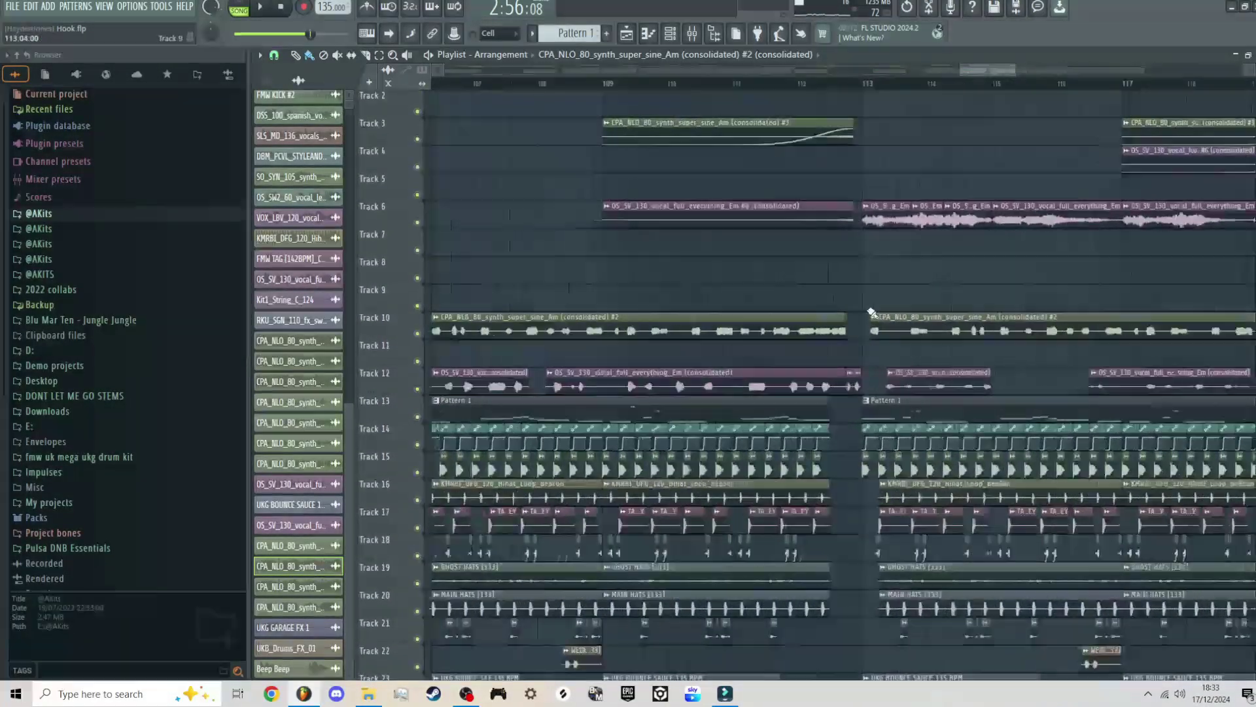
{"action": "scroll", "coordinate": [871, 315], "scroll_direction": "up", "scroll_amount": 1}
{"action": "scroll", "coordinate": [841, 359], "scroll_direction": "down", "scroll_amount": 5}
{"action": "scroll", "coordinate": [838, 371], "scroll_direction": "down", "scroll_amount": 4}
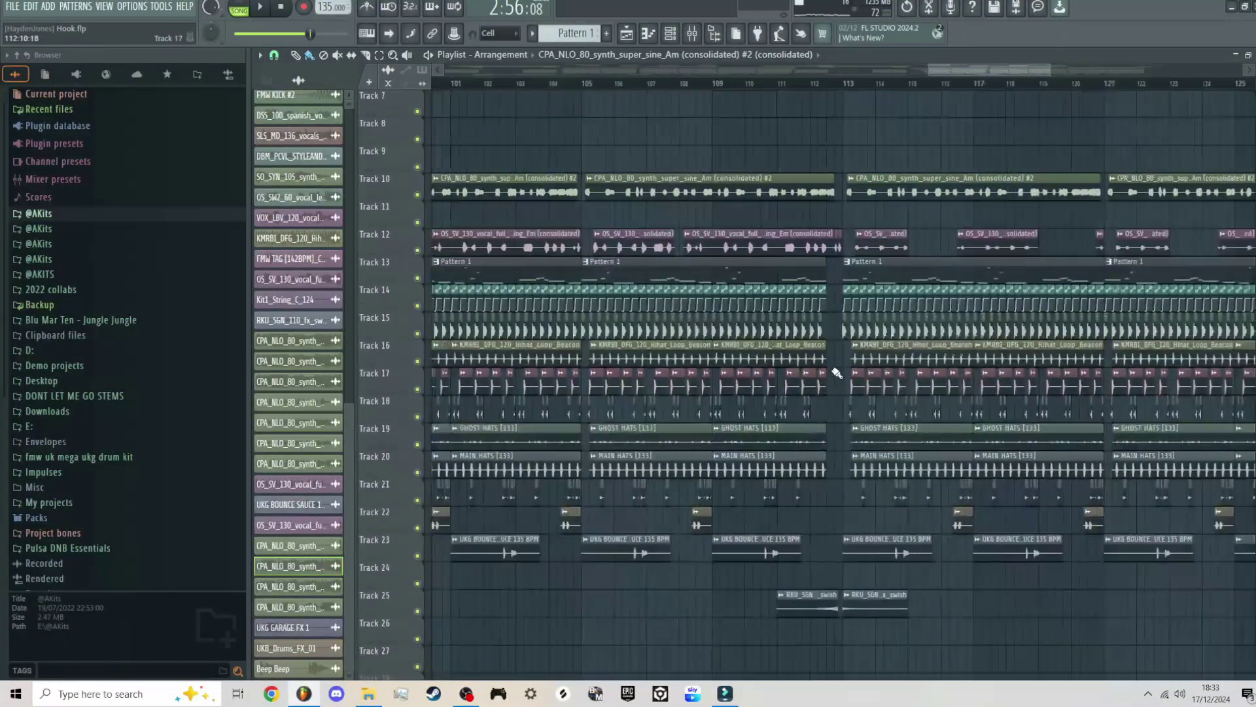
Review the full arrangement from bar 1 onward, comparing the first and second drops across all tracks.
{"action": "scroll", "coordinate": [838, 373], "scroll_direction": "down", "scroll_amount": 8}
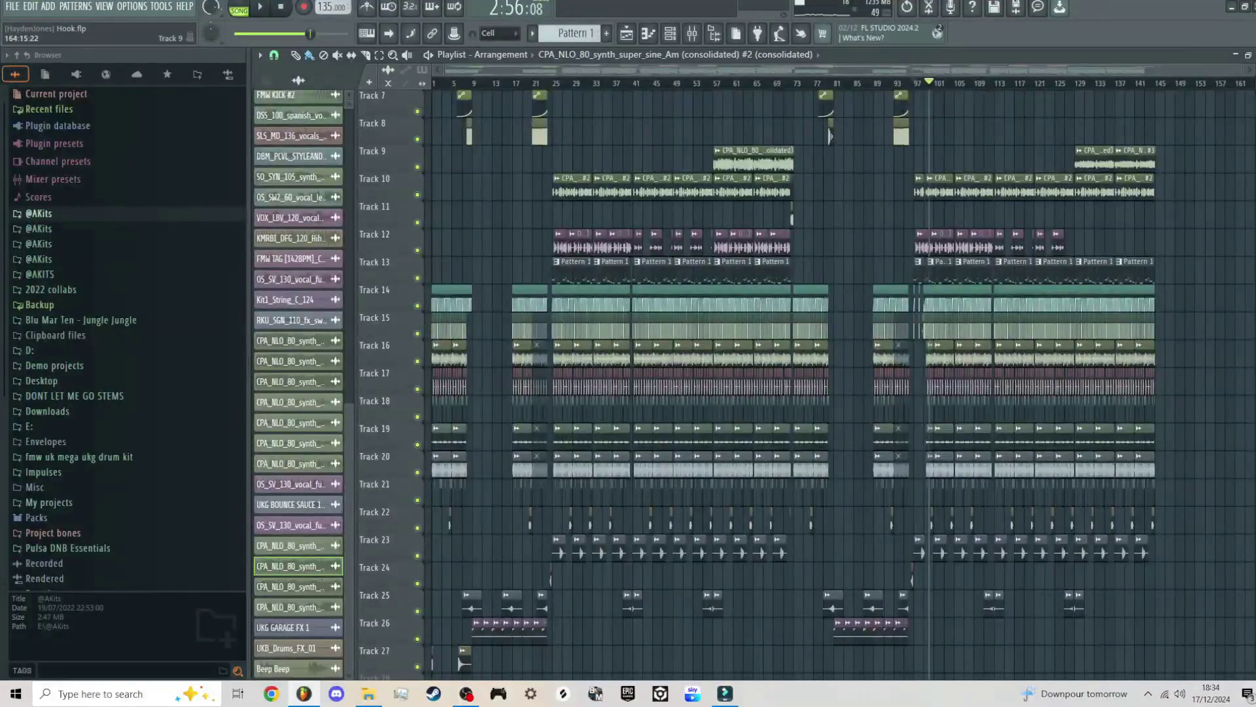
{"action": "scroll", "coordinate": [909, 327], "scroll_direction": "down", "scroll_amount": 1}
{"action": "scroll", "coordinate": [909, 327], "scroll_direction": "up", "scroll_amount": 5}
{"action": "scroll", "coordinate": [909, 327], "scroll_direction": "down", "scroll_amount": 5}
{"action": "scroll", "coordinate": [909, 328], "scroll_direction": "up", "scroll_amount": 6}
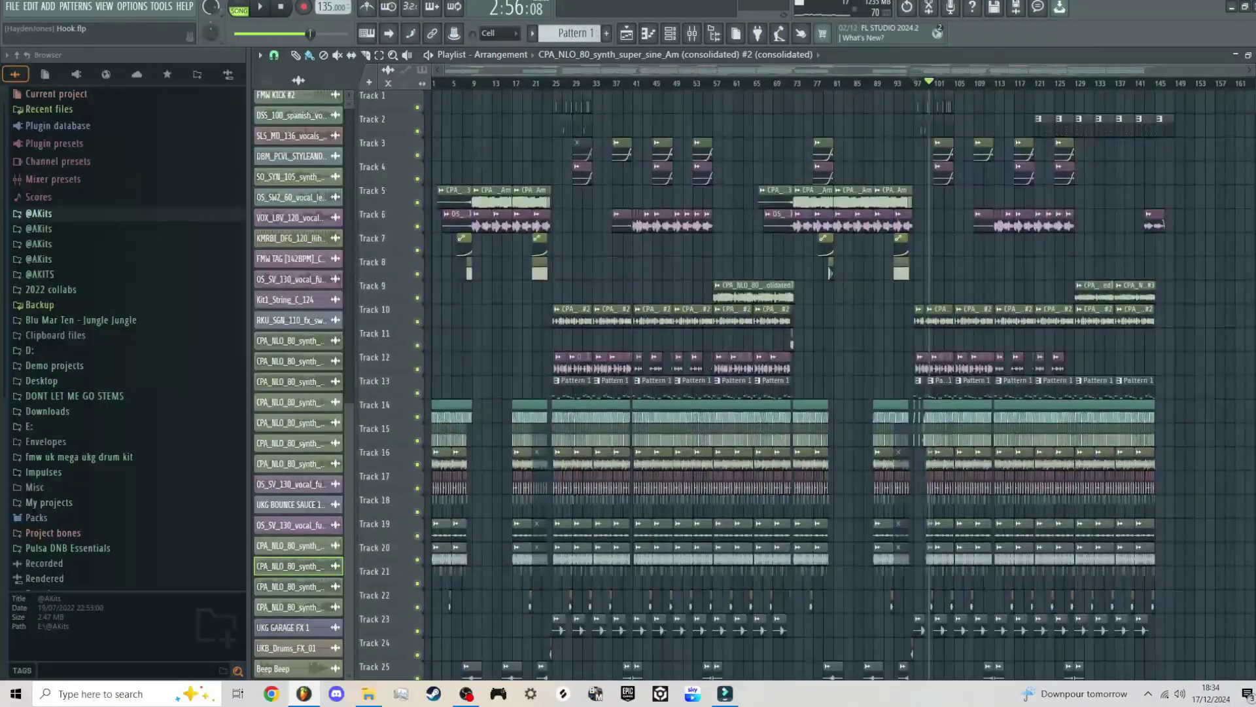
{"action": "left_click", "coordinate": [1255, 55]}
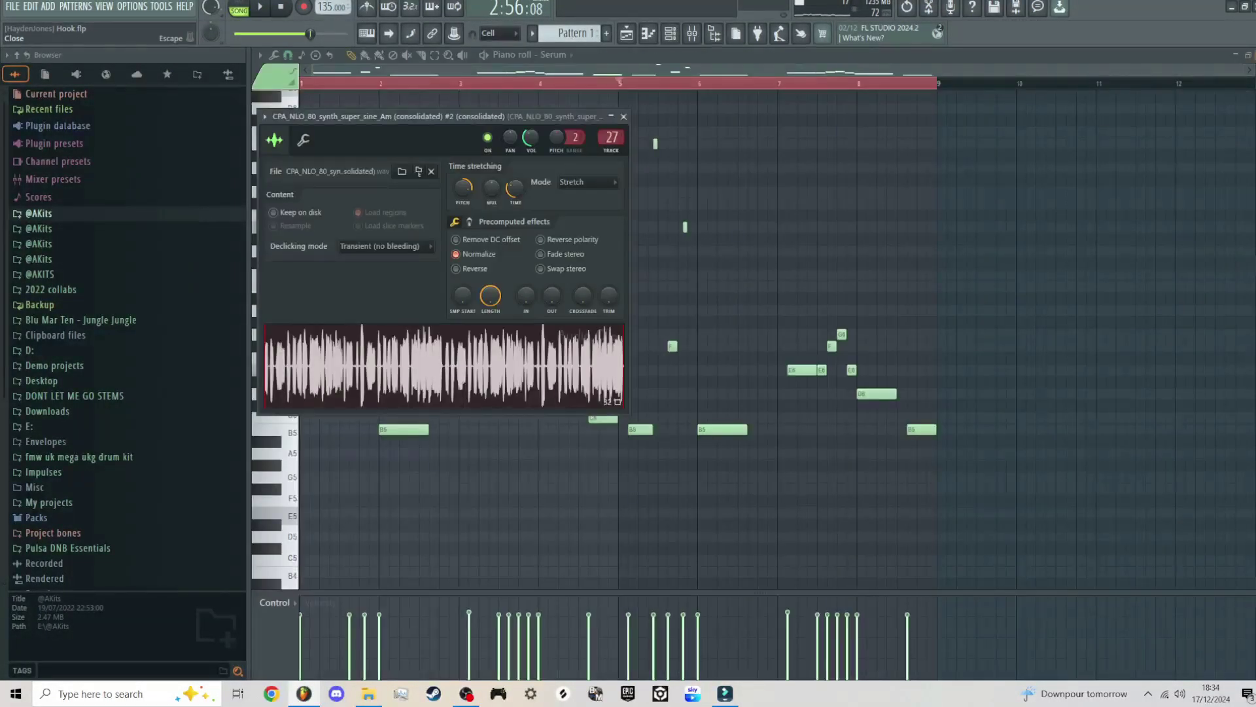
{"action": "left_click", "coordinate": [633, 39]}
List the project's patterns and locate the Pattern 2 clips on track 2 from bar 121 onward.
{"action": "scroll", "coordinate": [1098, 222], "scroll_direction": "up", "scroll_amount": 6}
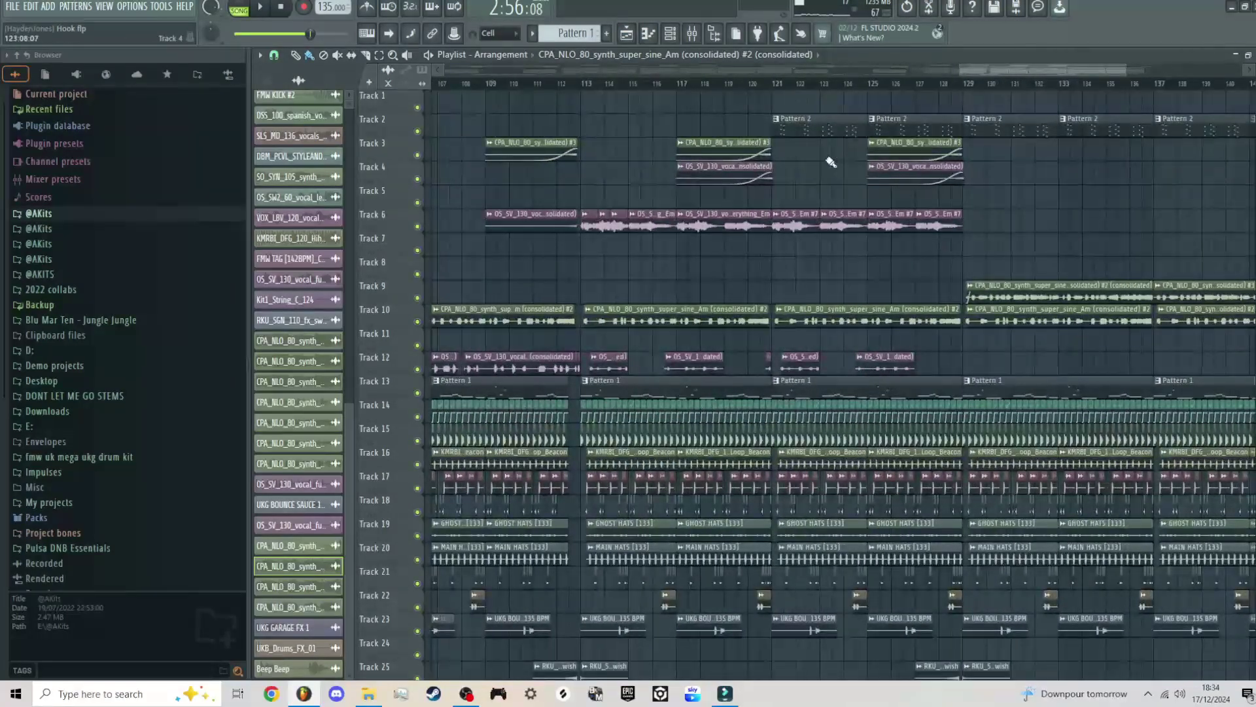
{"action": "scroll", "coordinate": [755, 73], "scroll_direction": "left", "scroll_amount": 1}
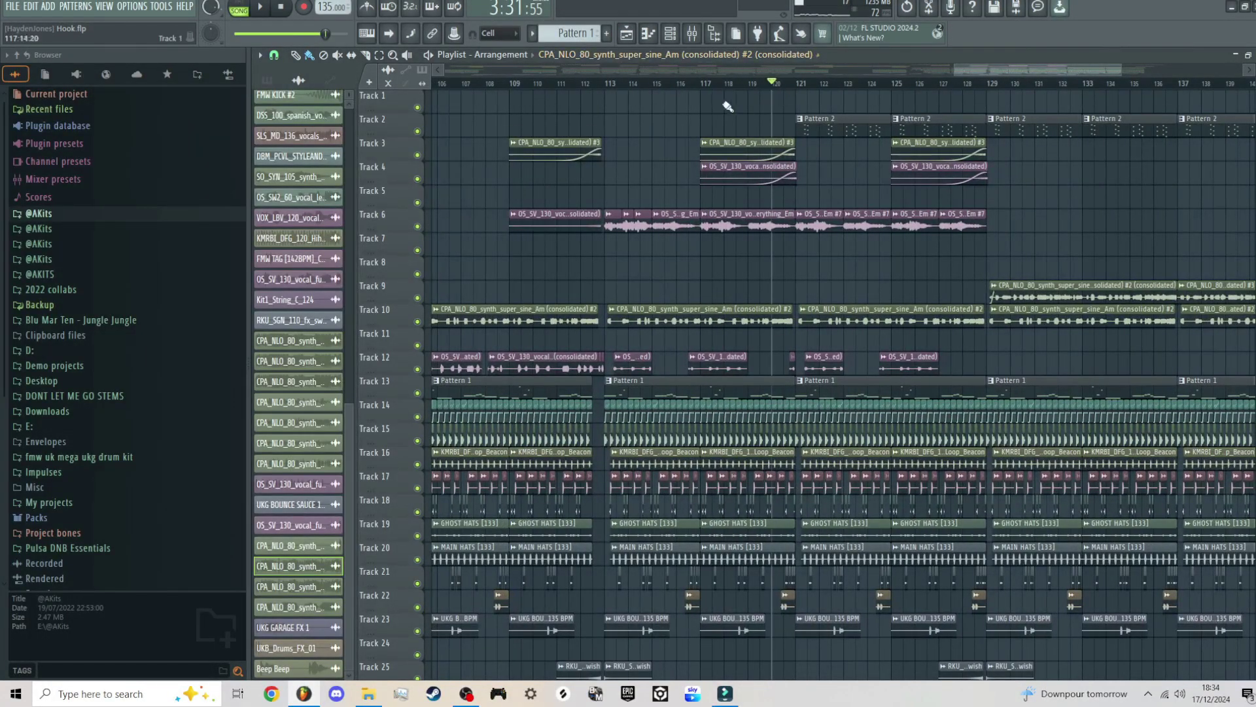
{"action": "left_click", "coordinate": [267, 83]}
{"action": "scroll", "coordinate": [1052, 257], "scroll_direction": "right", "scroll_amount": 7}
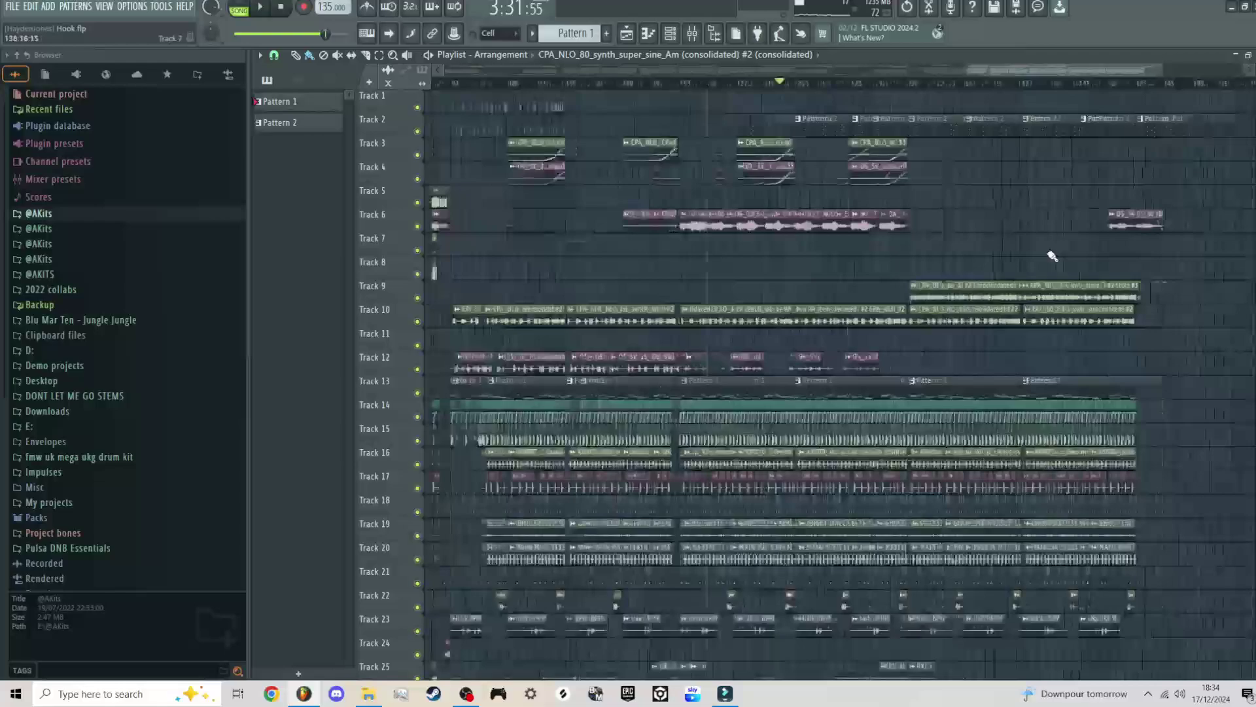
Play into bar 121 and solo track 2 to hear Pattern 2 alone, restoring the other tracks.
{"action": "key", "text": "space"}
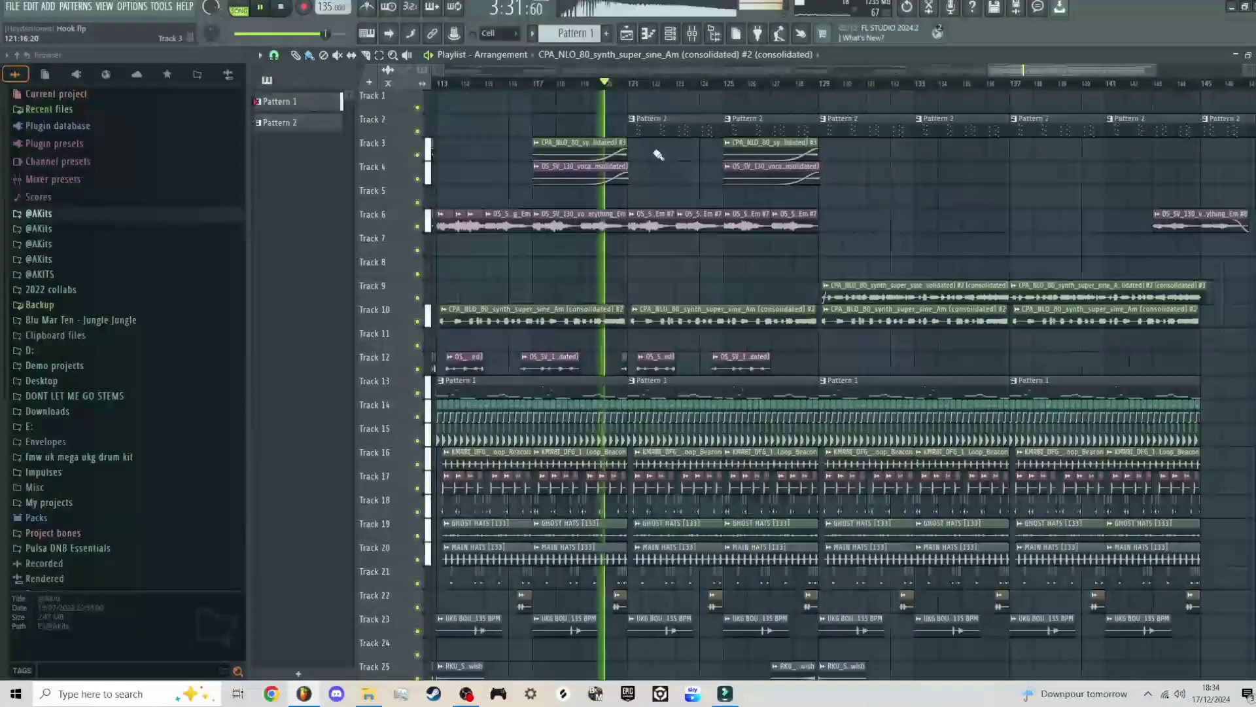
{"action": "right_click", "coordinate": [418, 131]}
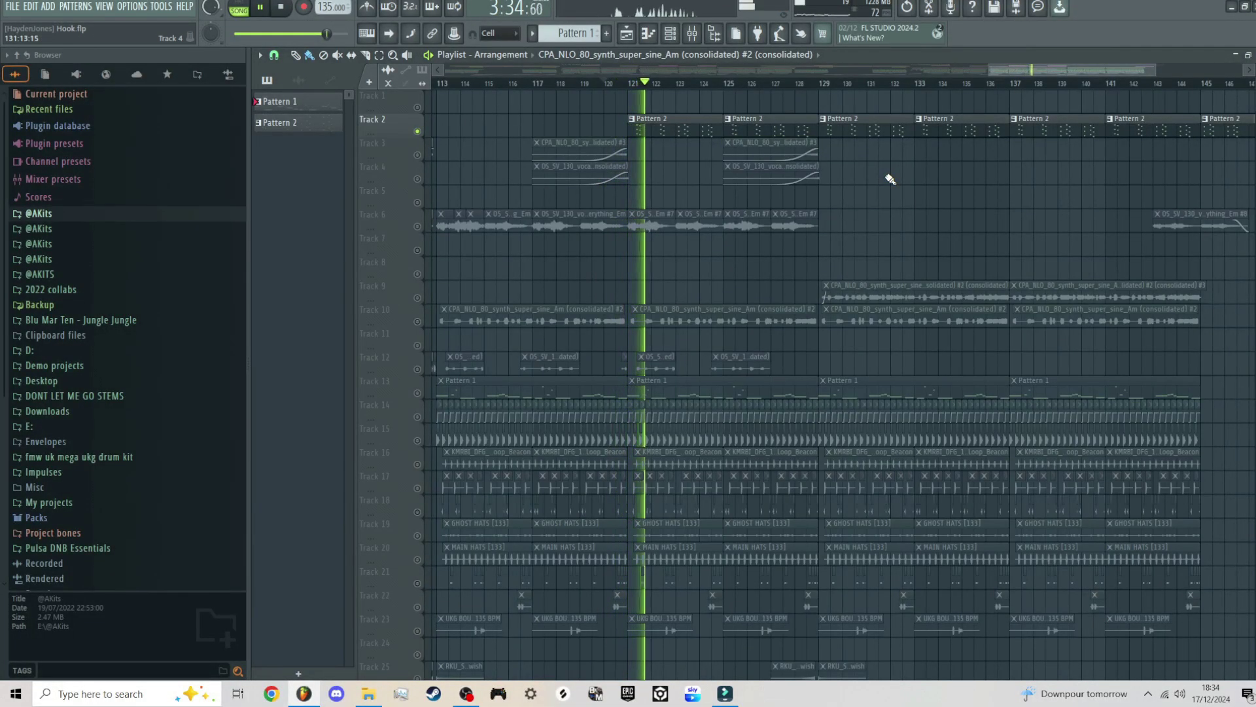
{"action": "right_click", "coordinate": [417, 131]}
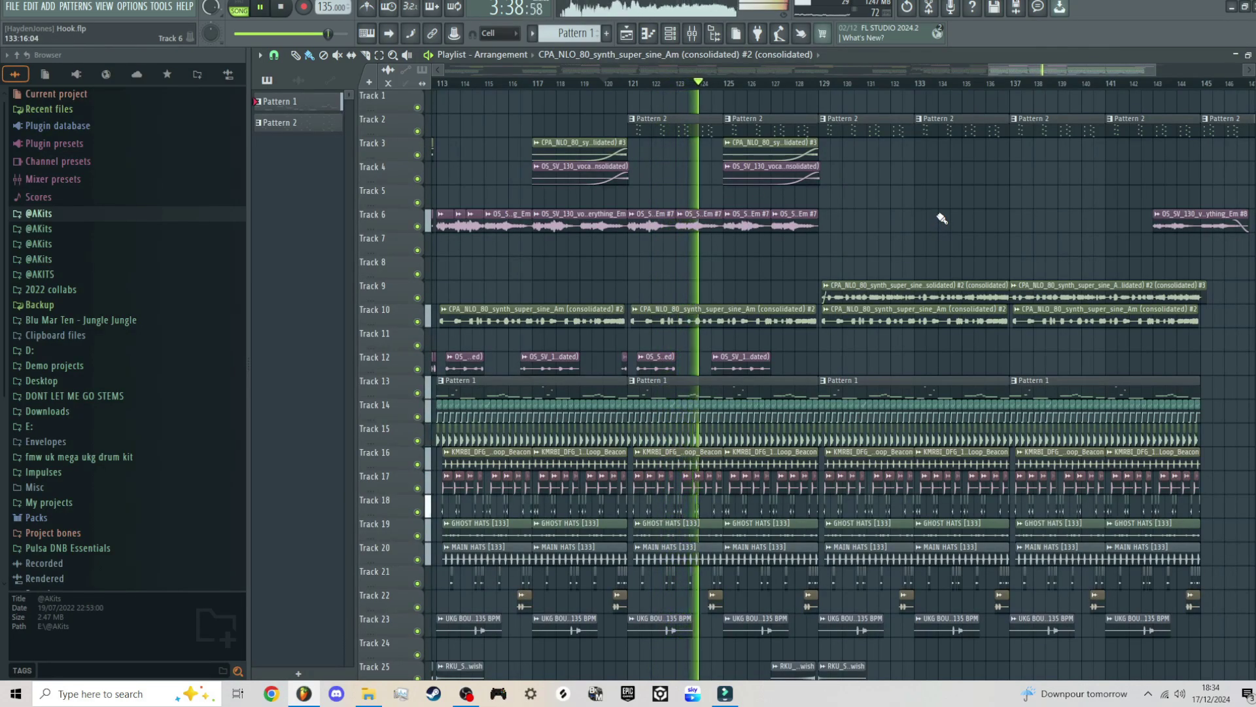
Play the ending from about bar 143 past the final vocal on track 6, and stop around bar 147.
{"action": "scroll", "coordinate": [924, 221], "scroll_direction": "down", "scroll_amount": 3}
{"action": "scroll", "coordinate": [1126, 197], "scroll_direction": "up", "scroll_amount": 3}
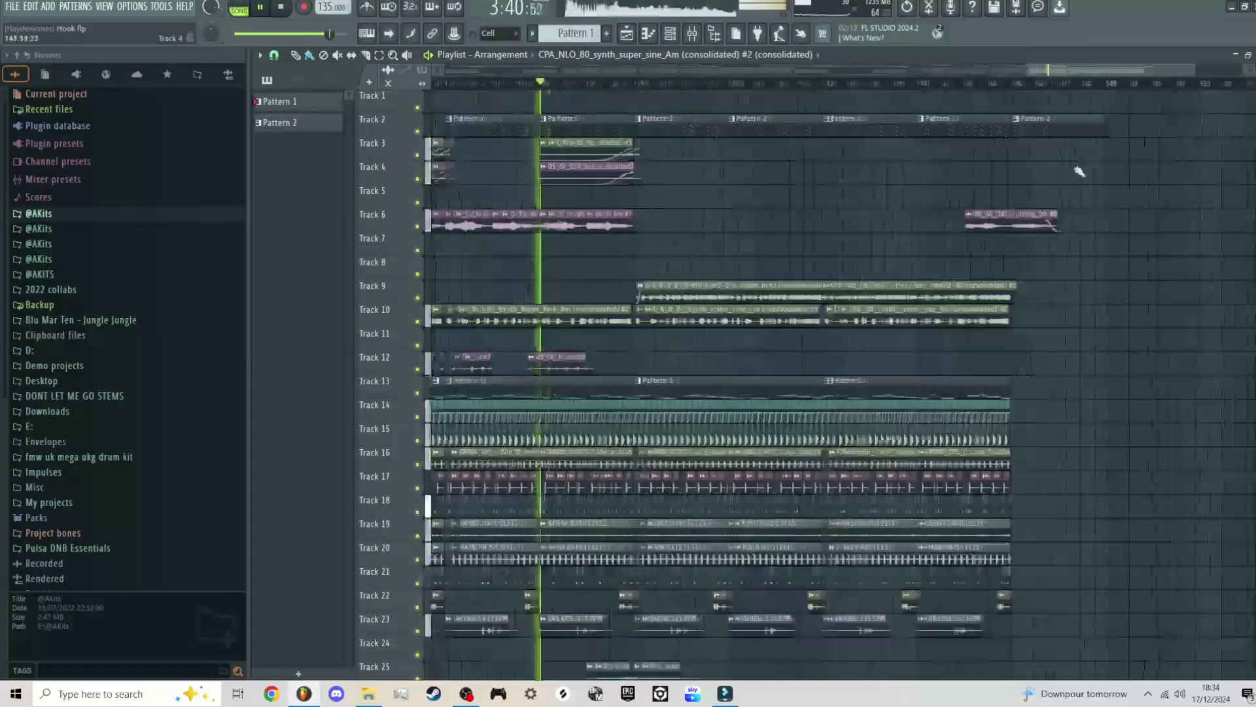
{"action": "left_click", "coordinate": [958, 83]}
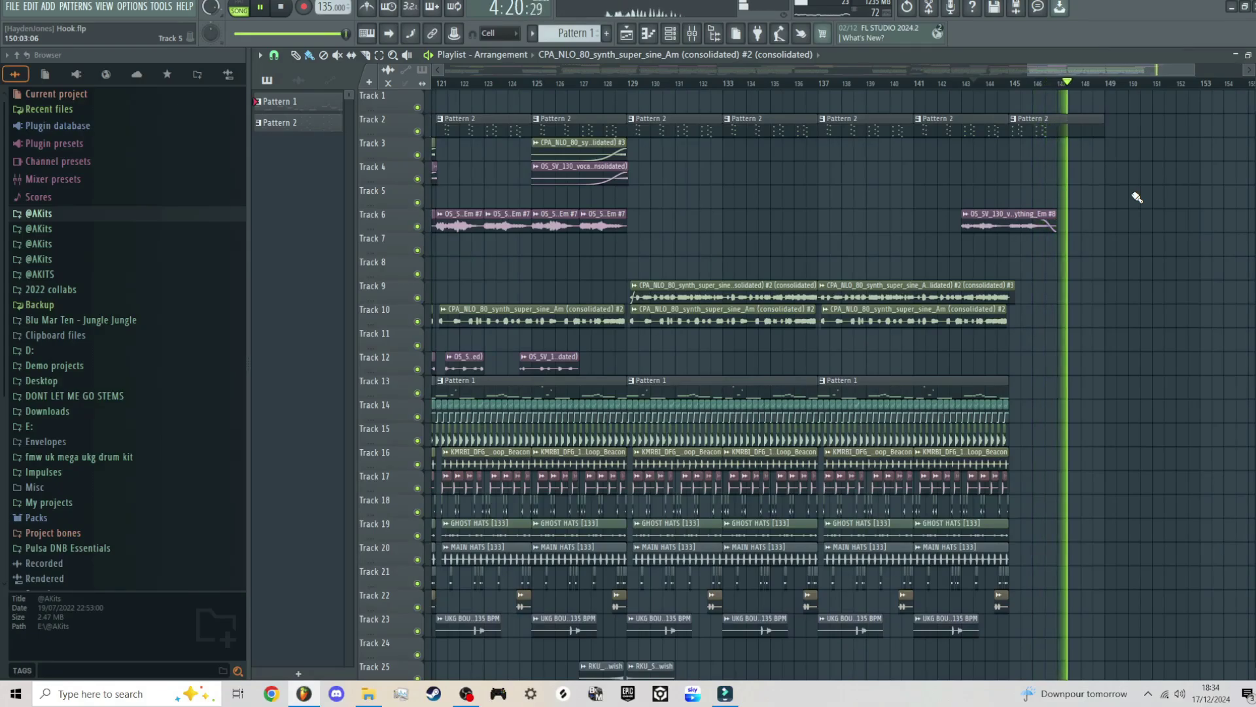
{"action": "key", "text": "space"}
Look over the complete arrangement with all 27 used tracks in view.
{"action": "scroll", "coordinate": [818, 247], "scroll_direction": "down", "scroll_amount": 5}
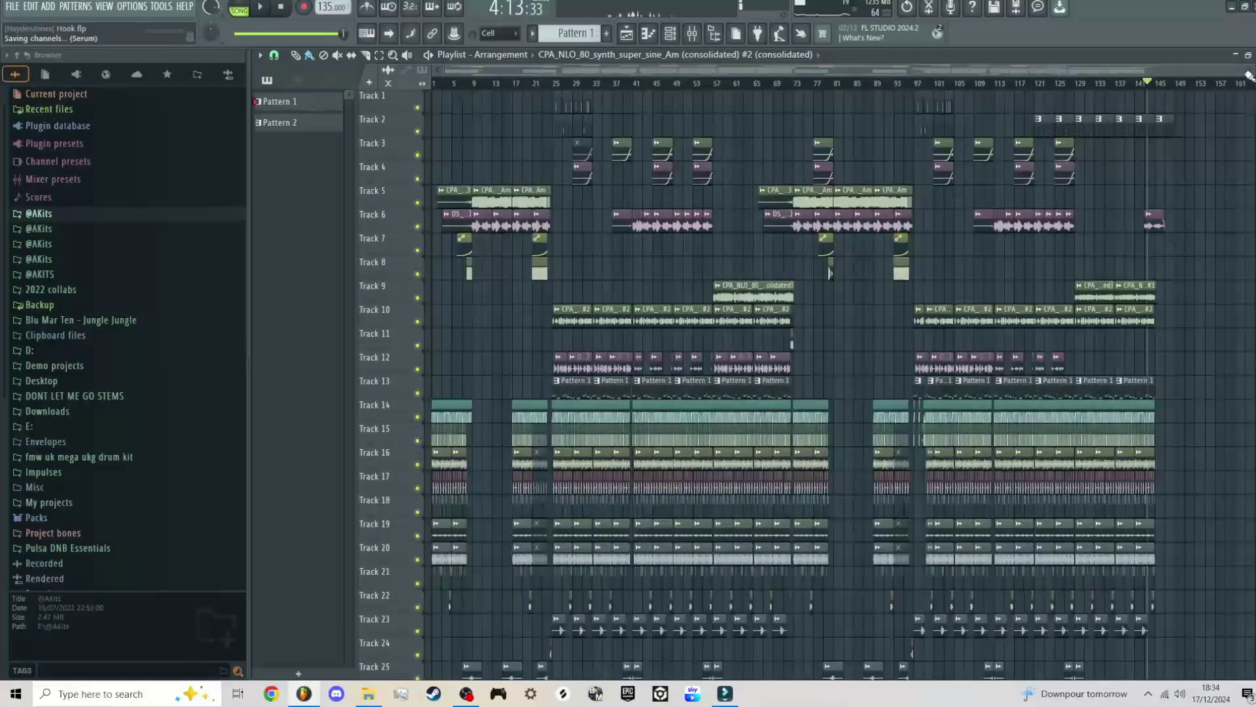
{"action": "scroll", "coordinate": [1115, 295], "scroll_direction": "down", "scroll_amount": 3}
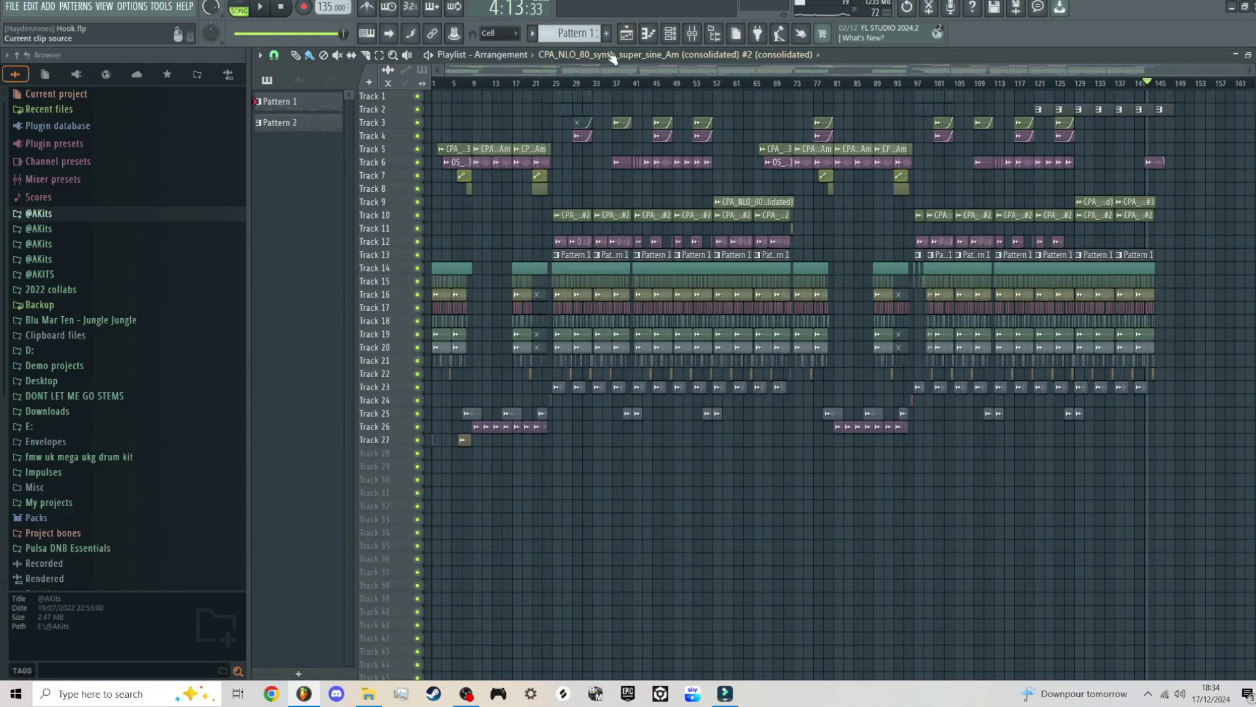
{"action": "left_click_drag", "start_coordinate": [699, 386], "coordinate": [638, 361]}
{"action": "left_click", "coordinate": [267, 80]}
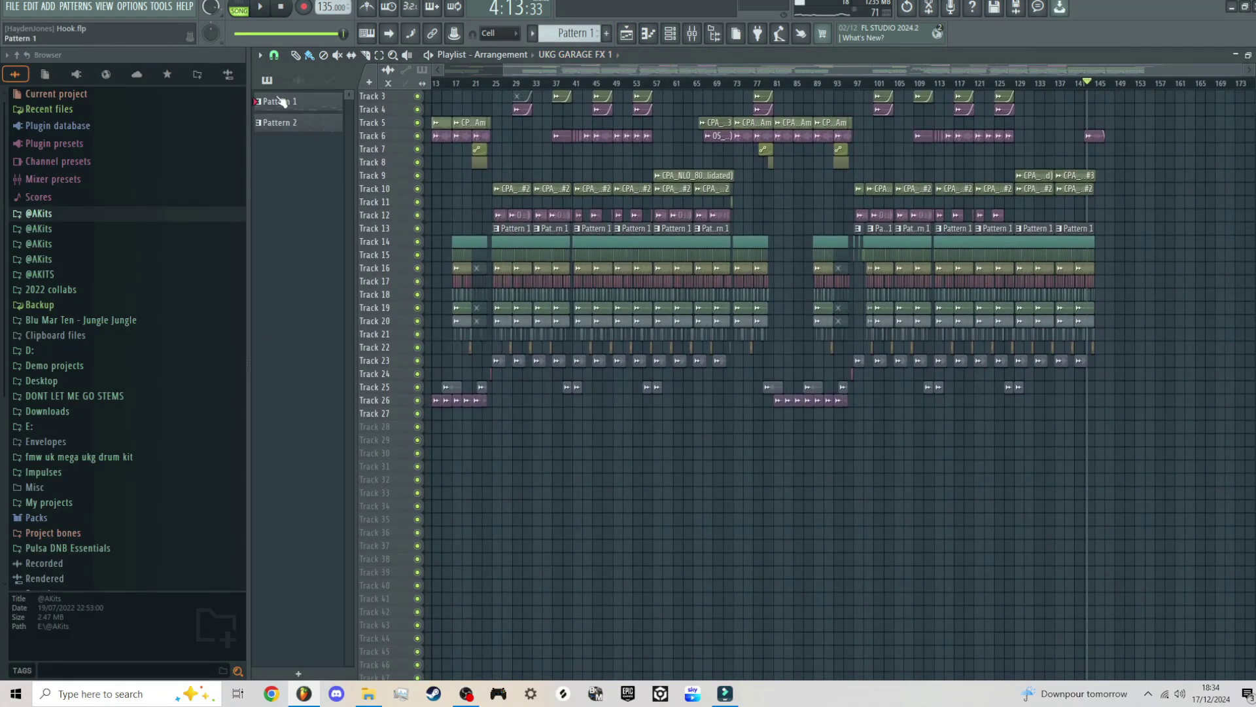
{"action": "left_click", "coordinate": [288, 95]}
Open the mixer and look over its insert tracks and the DRUMZ, stabs, sidechain and RISERS buses.
{"action": "left_click", "coordinate": [693, 33]}
{"action": "scroll", "coordinate": [447, 222], "scroll_direction": "up", "scroll_amount": 4}
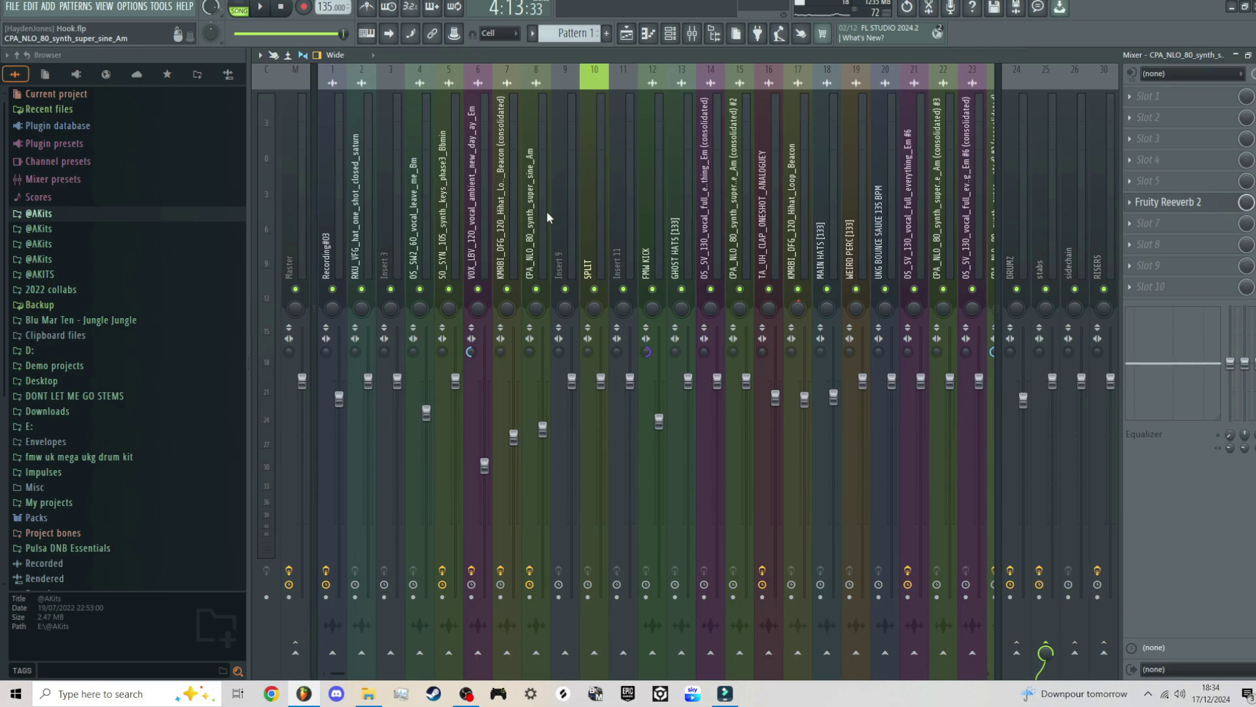
{"action": "left_click", "coordinate": [1011, 178]}
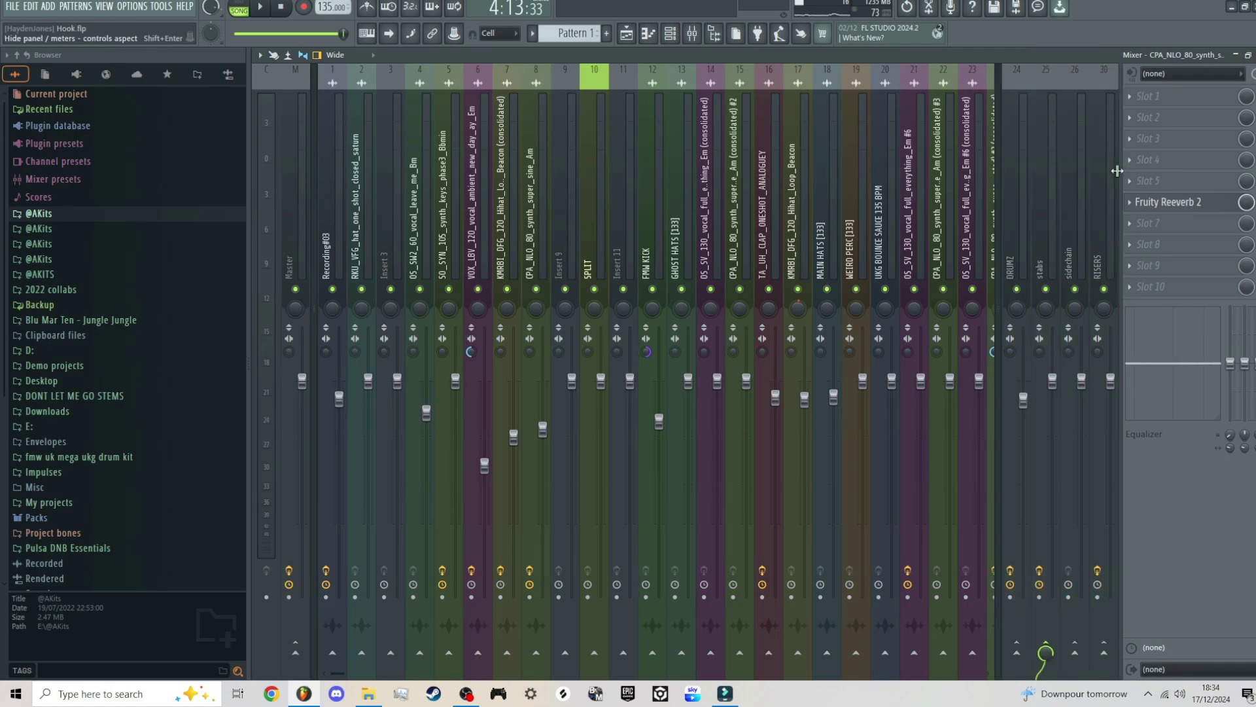
{"action": "scroll", "coordinate": [871, 217], "scroll_direction": "right", "scroll_amount": 4}
{"action": "scroll", "coordinate": [873, 208], "scroll_direction": "left", "scroll_amount": 6}
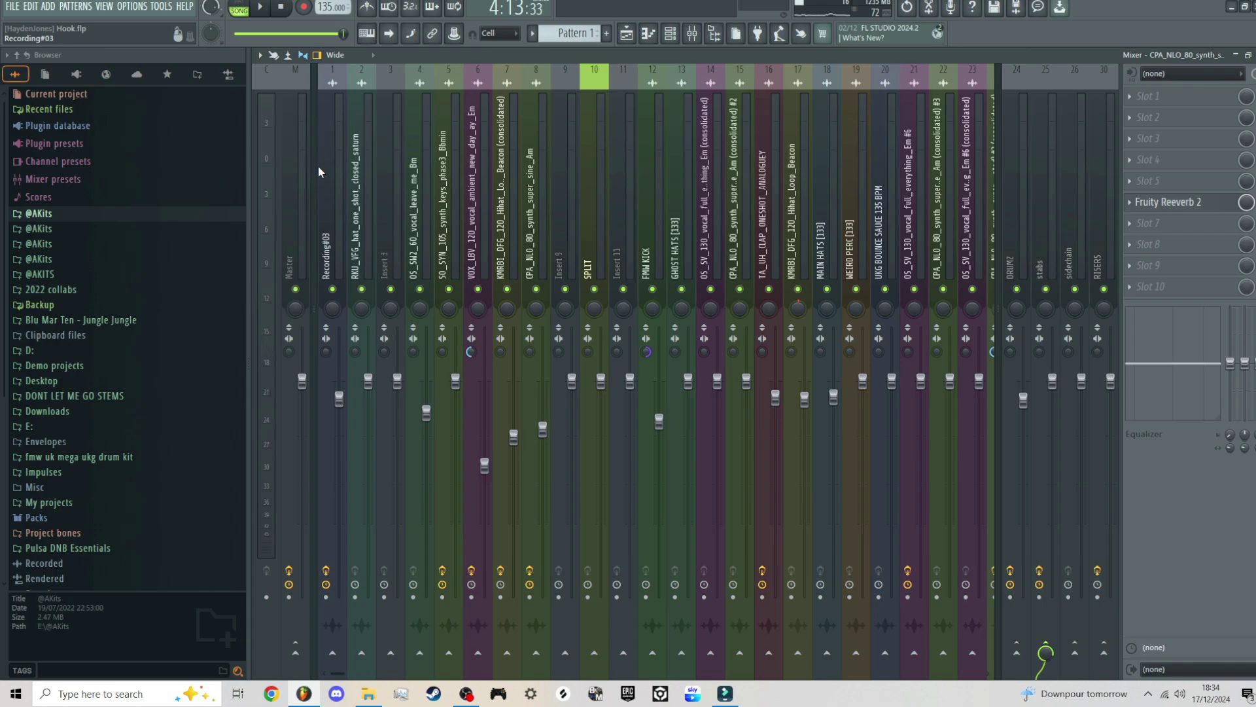
Inspect the Master effect chain, viewing the Fruity parametric EQ 2 and bx_saturator V2 settings.
{"action": "left_click", "coordinate": [296, 174]}
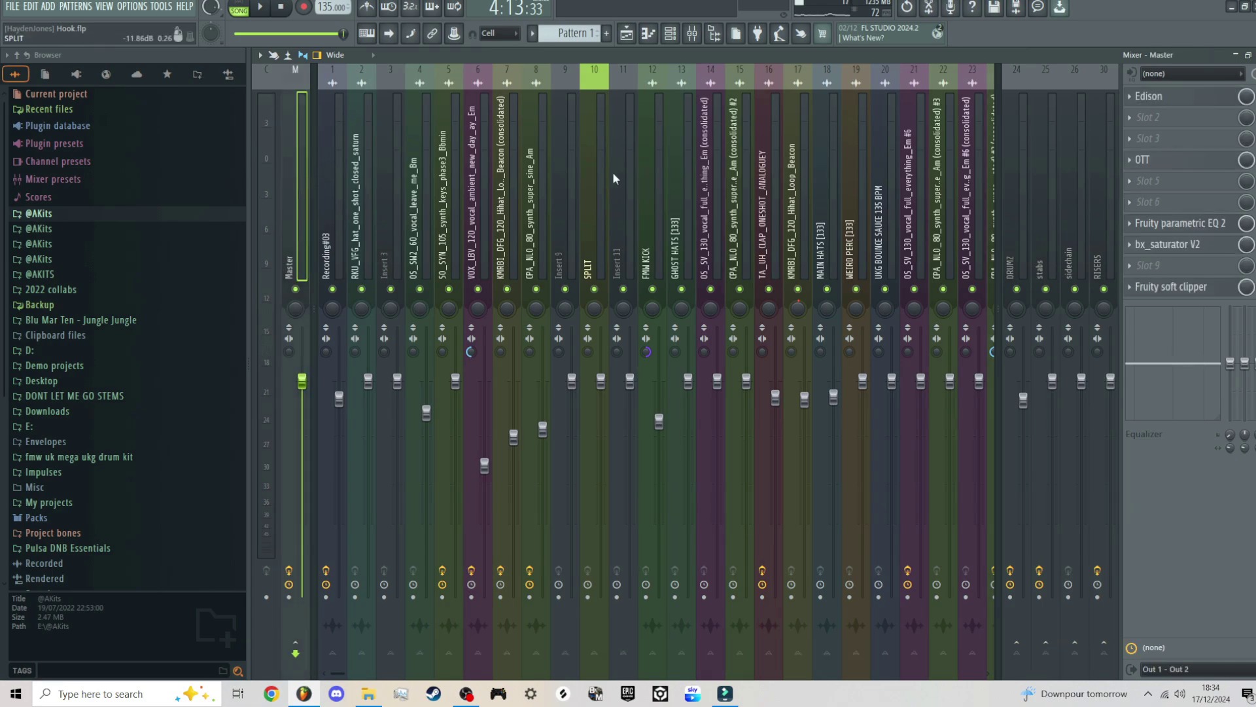
{"action": "left_click", "coordinate": [1188, 224]}
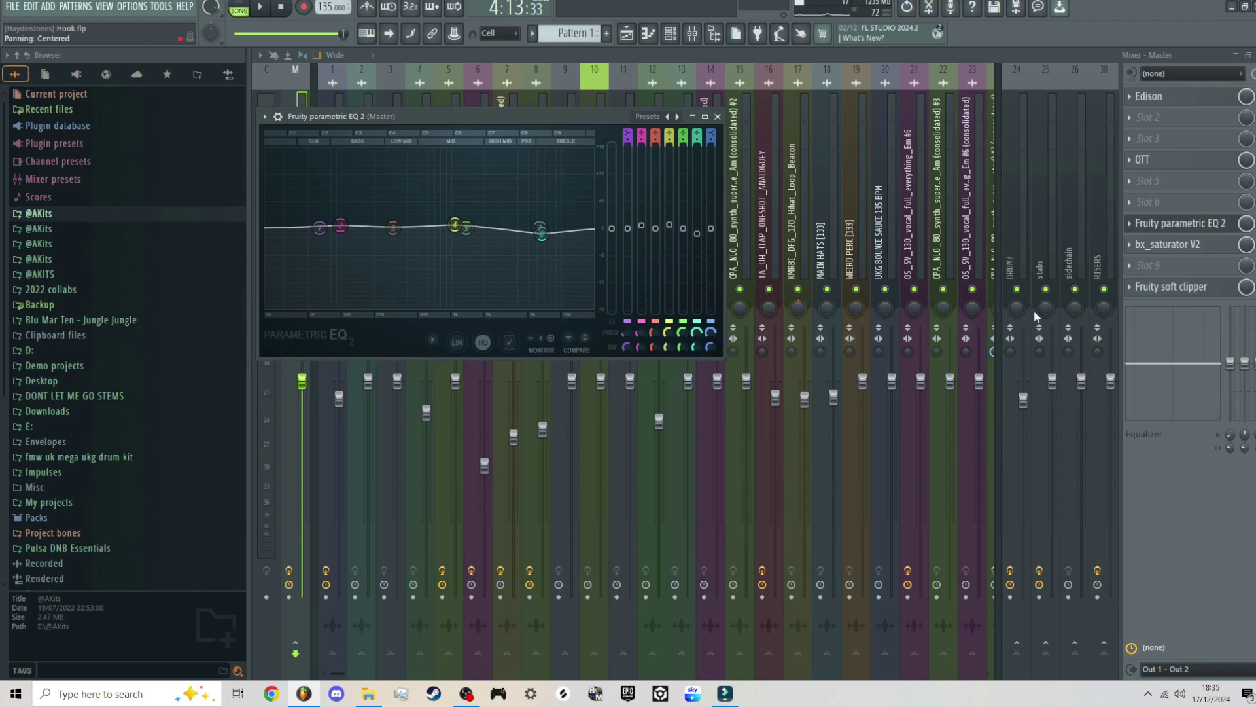
{"action": "left_click", "coordinate": [1187, 247]}
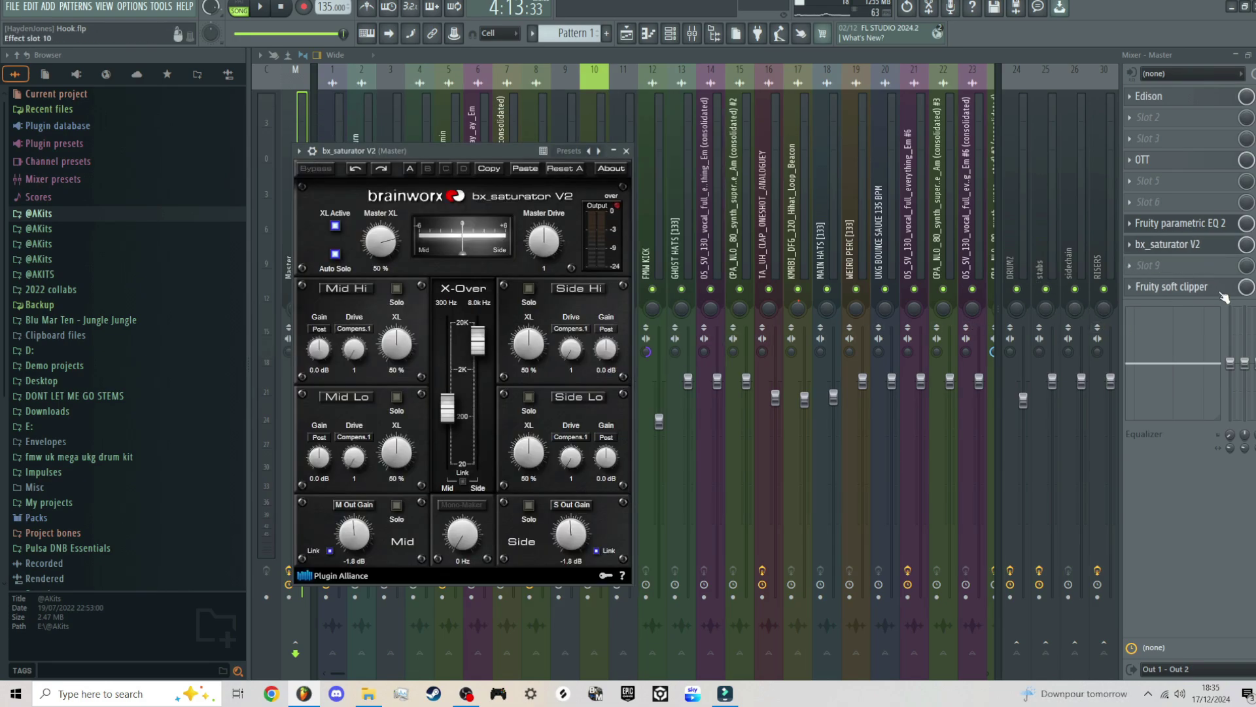
{"action": "left_click", "coordinate": [878, 191]}
Check the effect chains on the Recording#03 and FMW KICK inserts and look through the remaining inserts.
{"action": "left_click", "coordinate": [335, 178]}
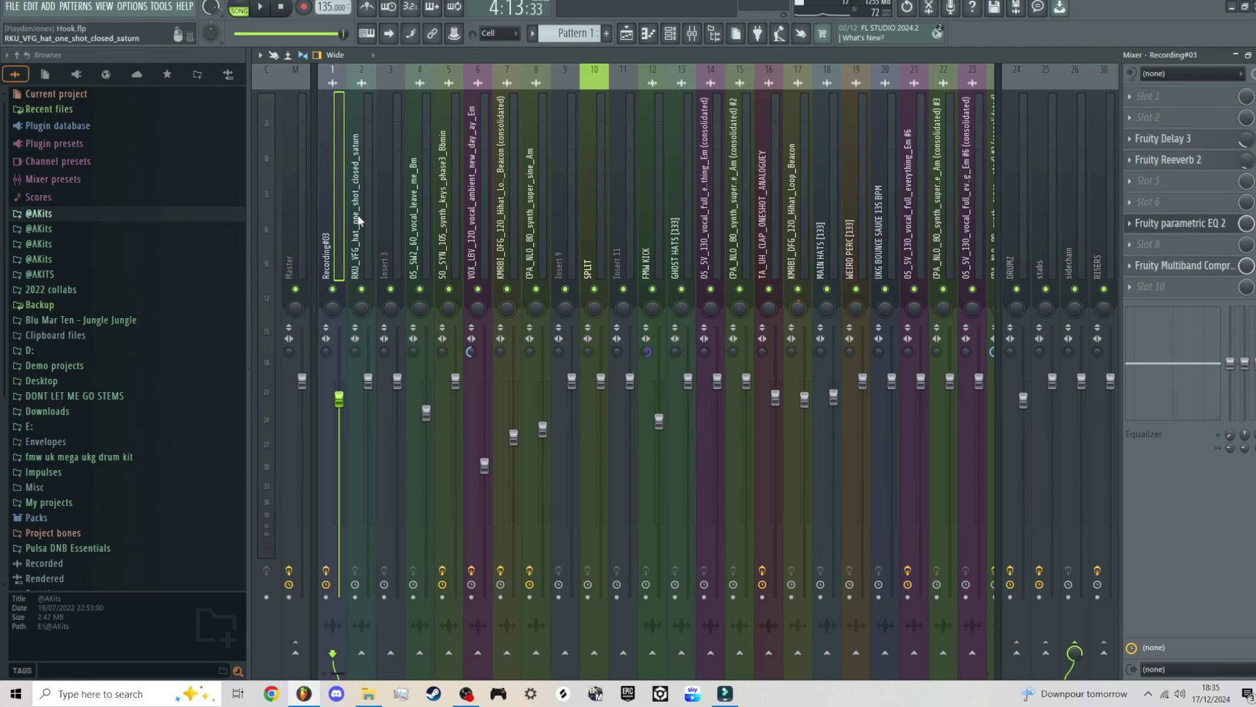
{"action": "left_click", "coordinate": [650, 234]}
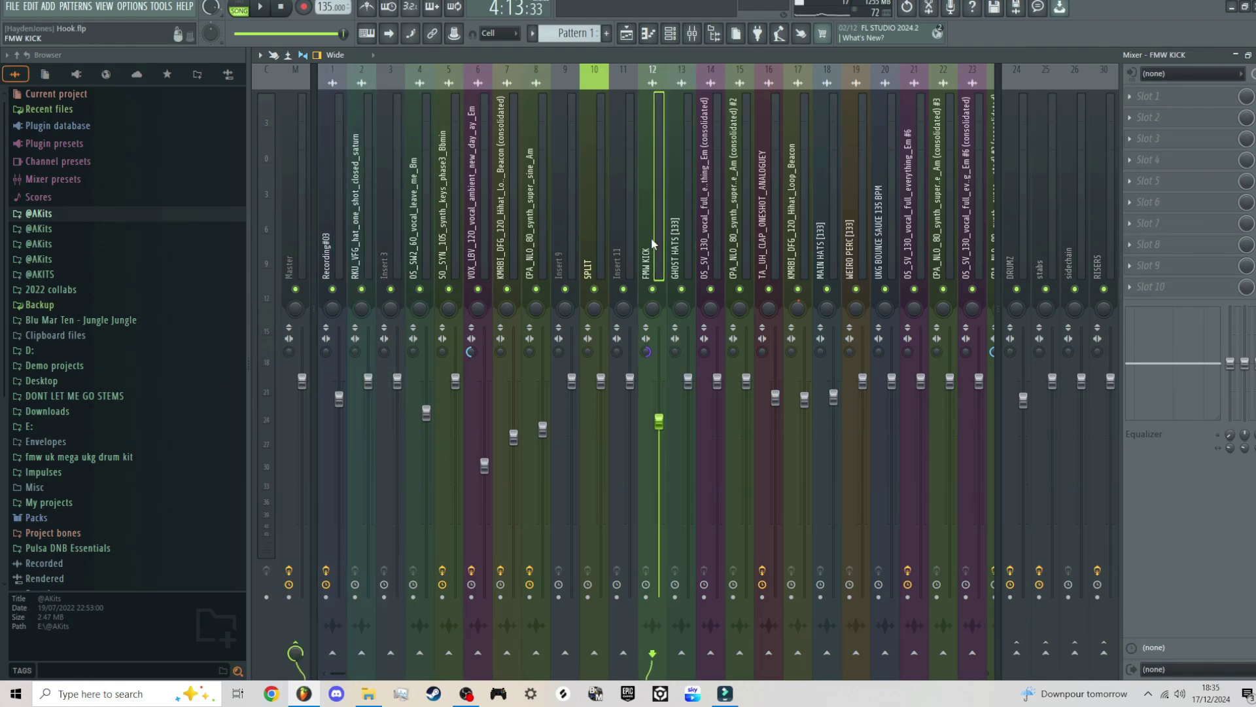
{"action": "scroll", "coordinate": [651, 237], "scroll_direction": "down", "scroll_amount": 3}
{"action": "scroll", "coordinate": [646, 241], "scroll_direction": "down", "scroll_amount": 3}
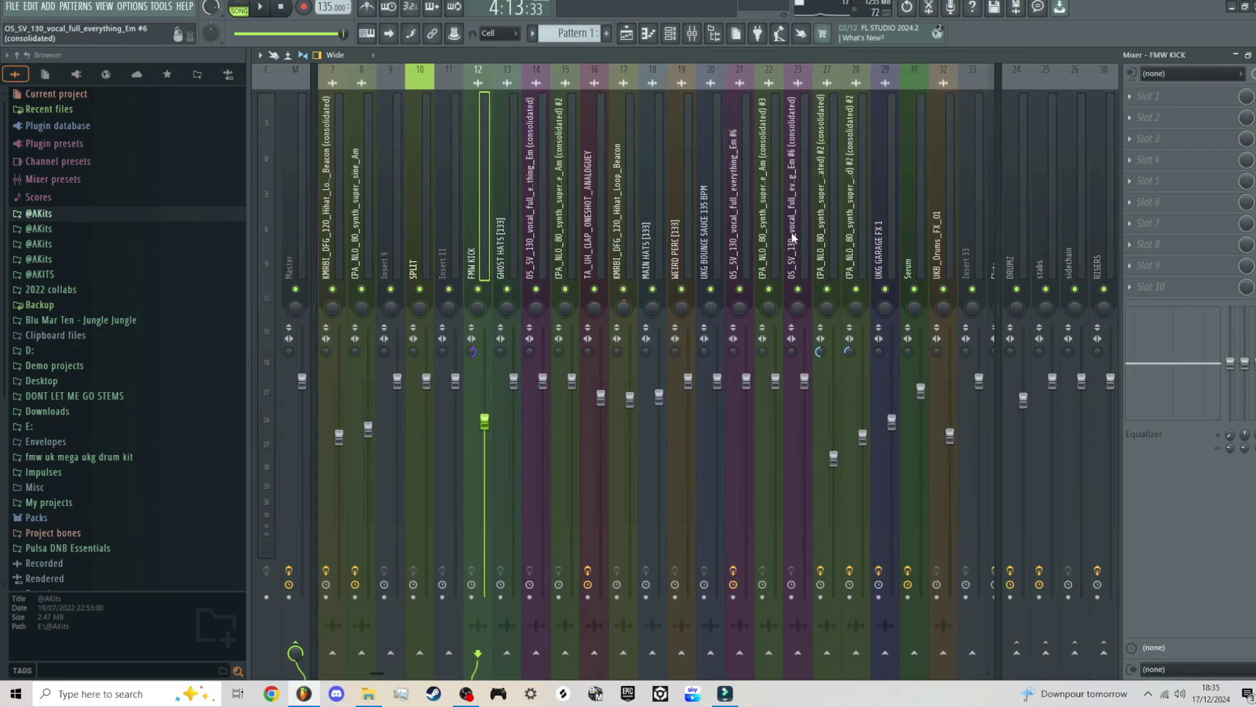
{"action": "scroll", "coordinate": [818, 229], "scroll_direction": "down", "scroll_amount": 3}
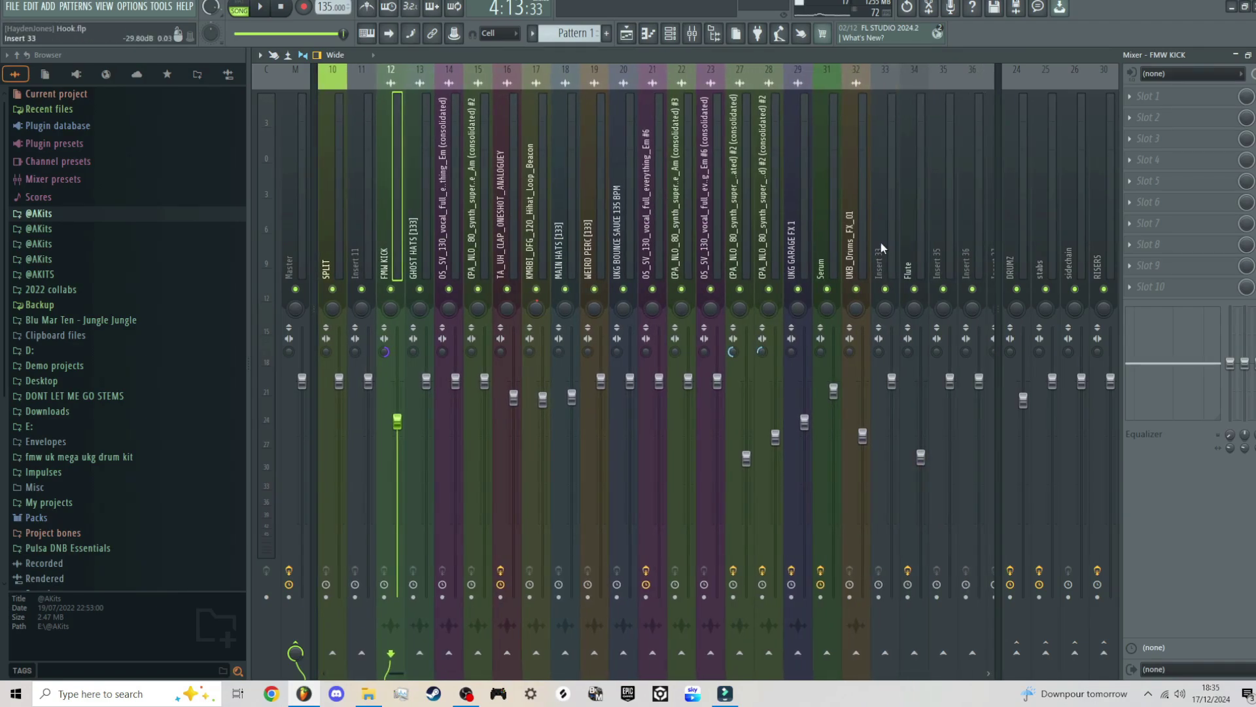
Inspect the Serum insert's bx_saturator V2 and Fruity parametric EQ 2 settings, and close both plugins.
{"action": "left_click", "coordinate": [826, 226]}
{"action": "left_click", "coordinate": [1198, 180]}
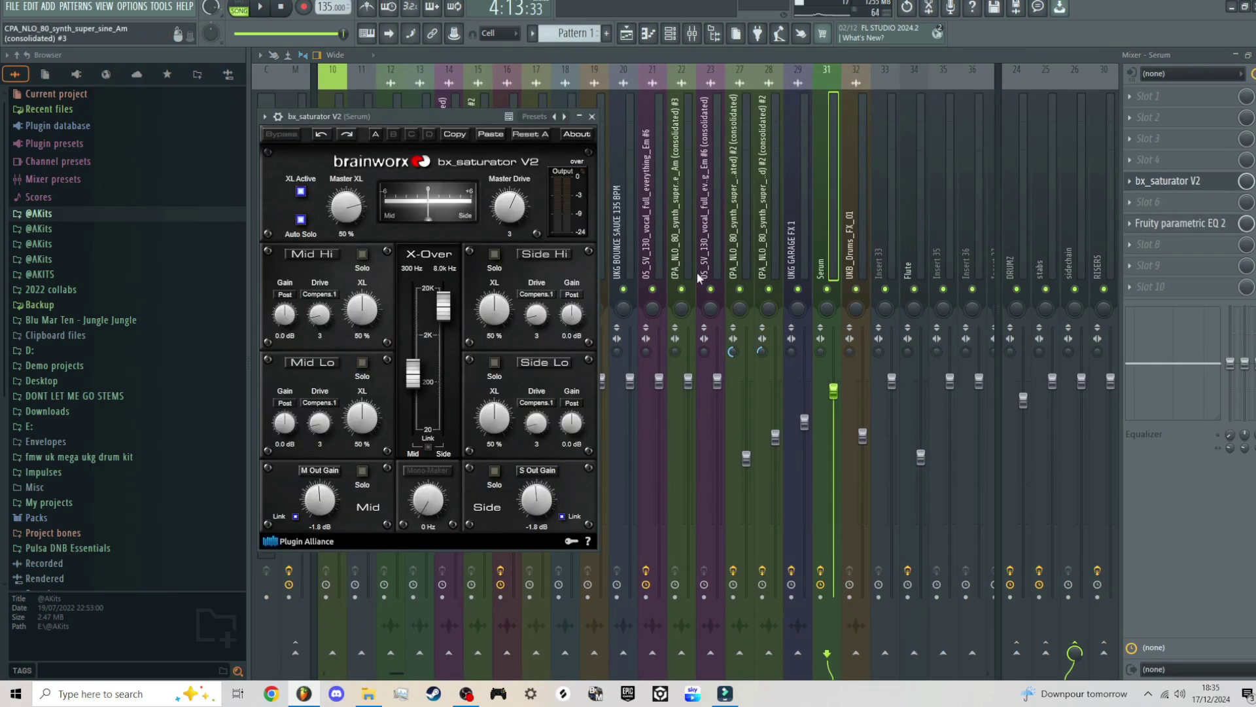
{"action": "key", "text": "Escape"}
{"action": "left_click", "coordinate": [1212, 228]}
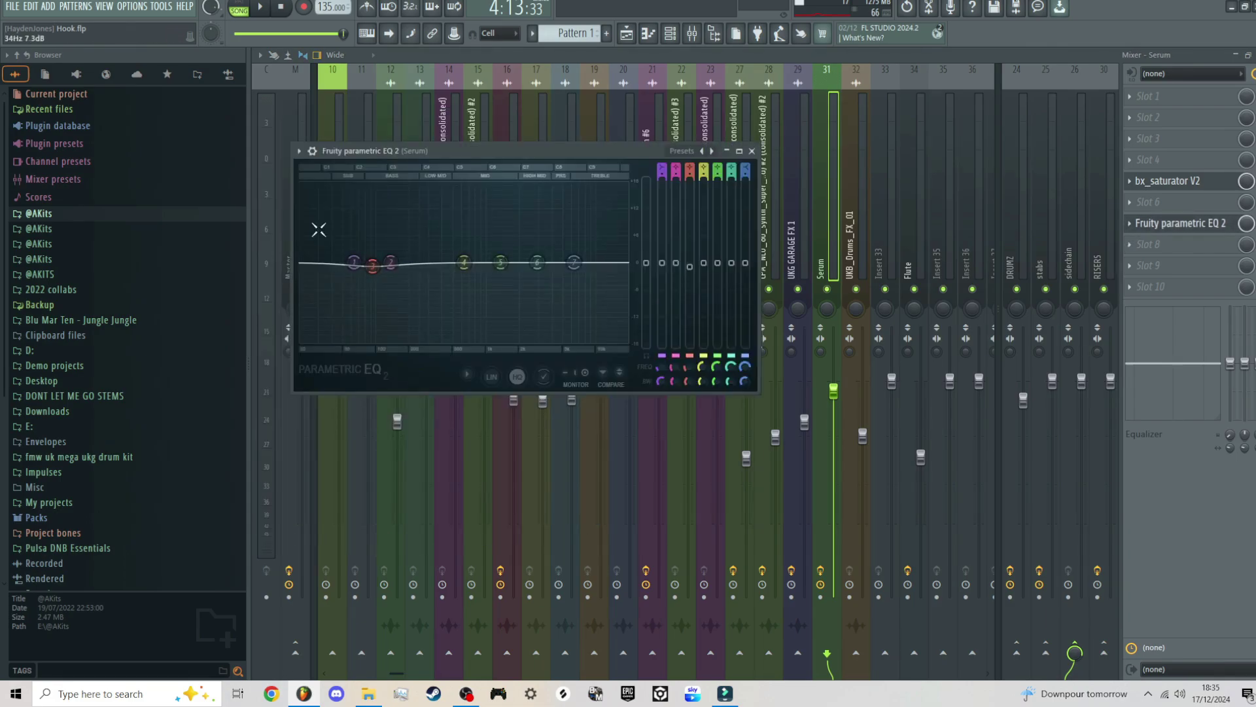
{"action": "left_click", "coordinate": [592, 103]}
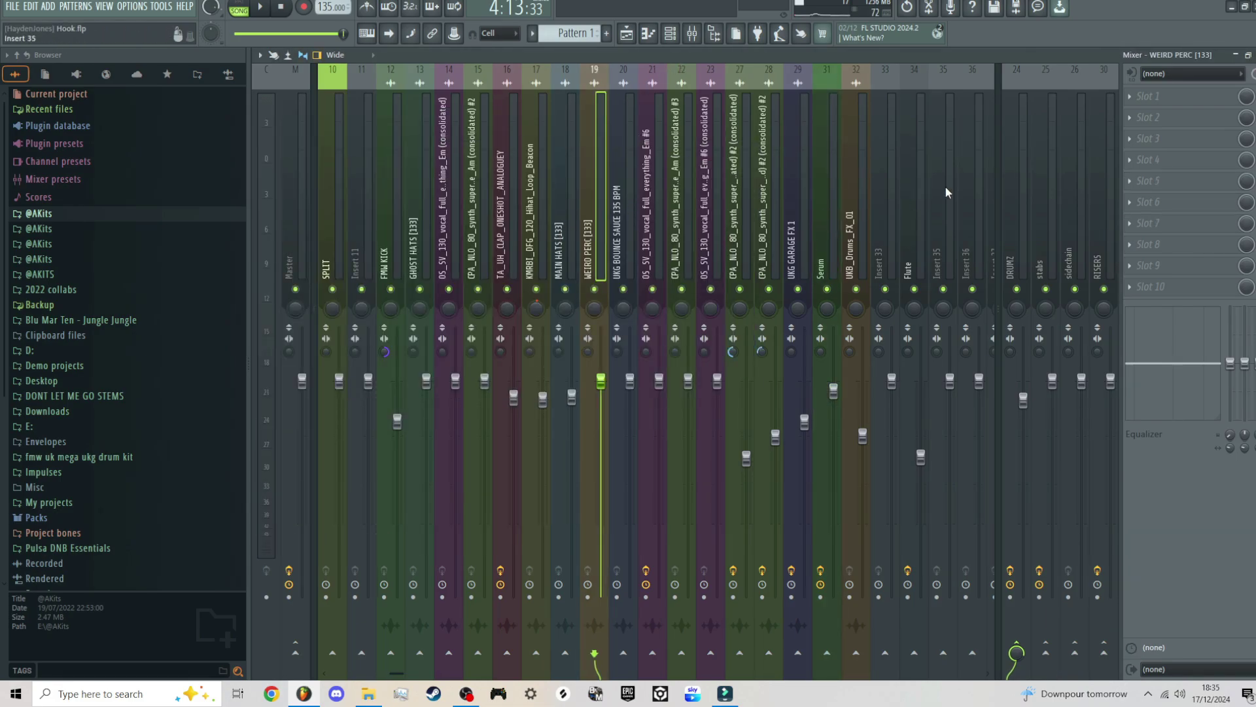
Inspect the DRUMZ bus's effect chain, viewing its two Fruity parametric EQ 2 curves and the OTT plugin.
{"action": "left_click", "coordinate": [1022, 246]}
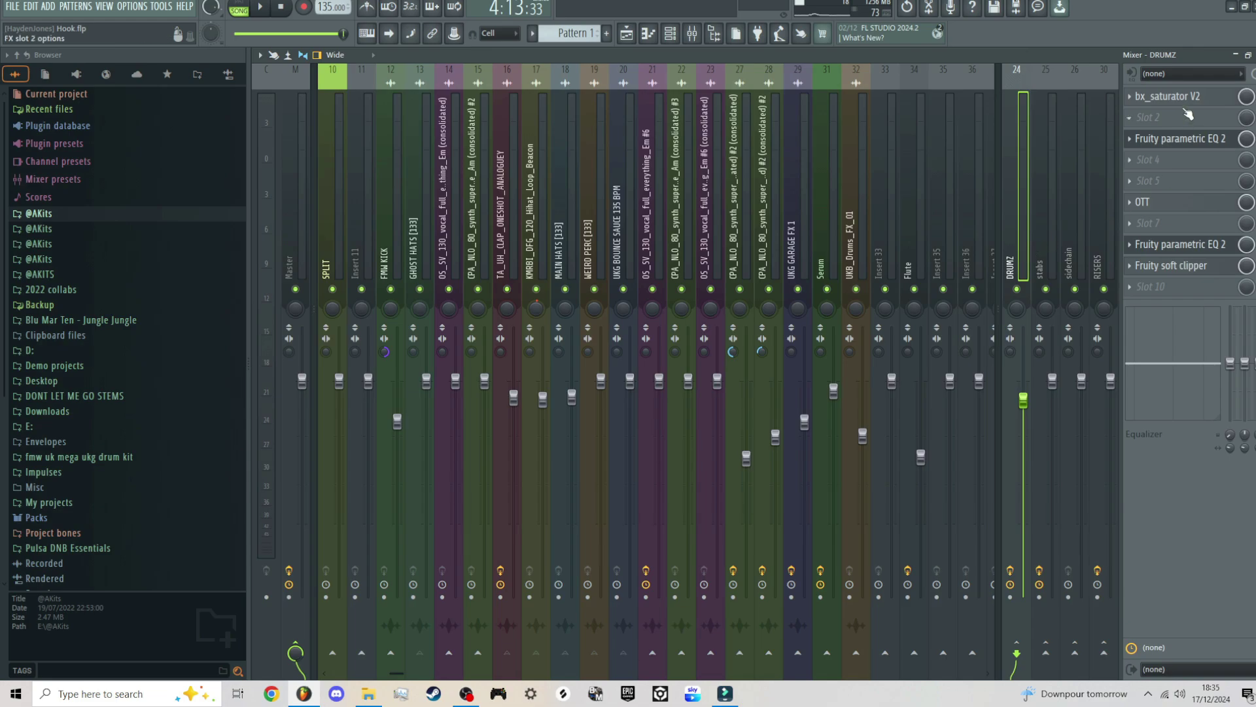
{"action": "left_click", "coordinate": [1184, 140]}
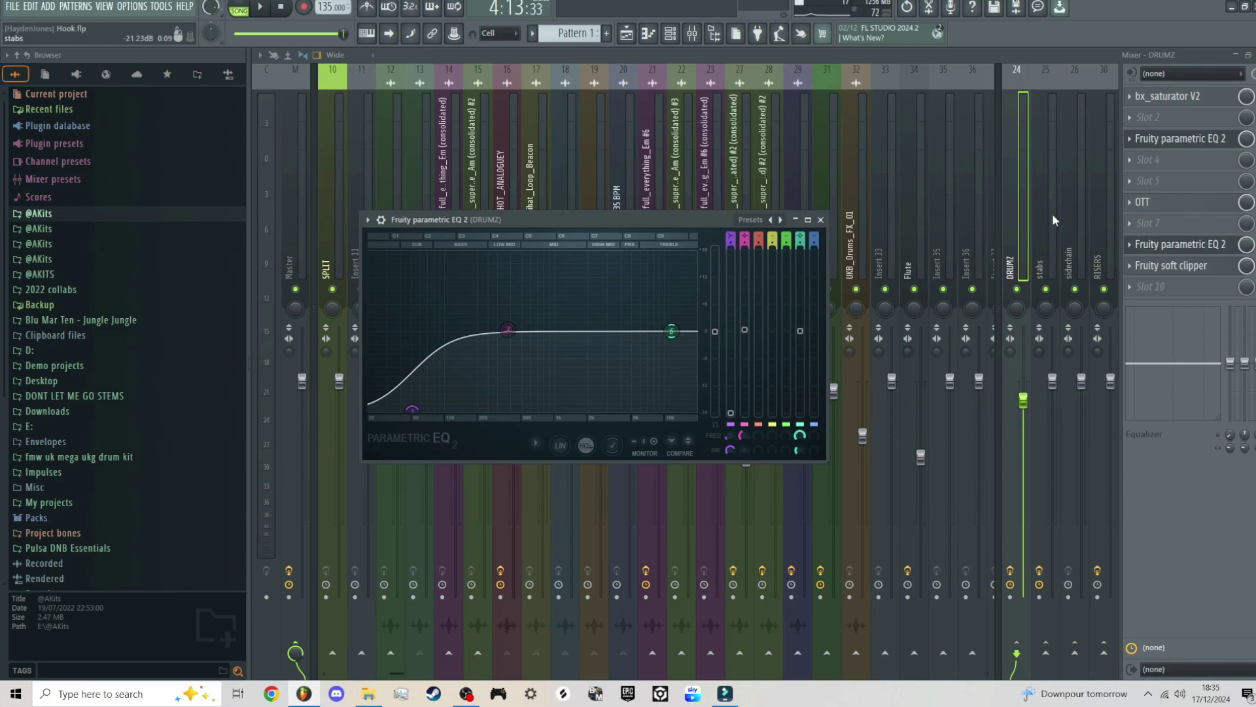
{"action": "left_click", "coordinate": [1171, 201]}
{"action": "left_click", "coordinate": [1178, 244]}
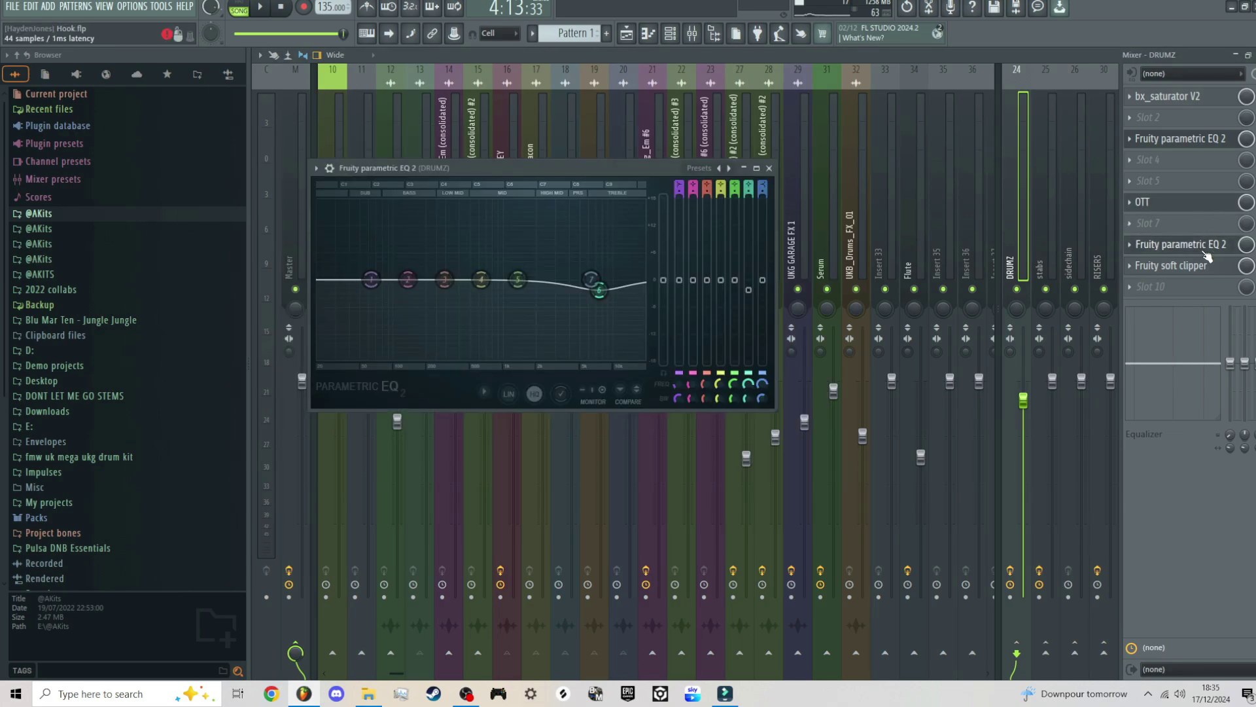
Check the effect chains on the stabs, sidechain and RISERS buses, and return to the playlist arrangement.
{"action": "left_click", "coordinate": [1056, 241]}
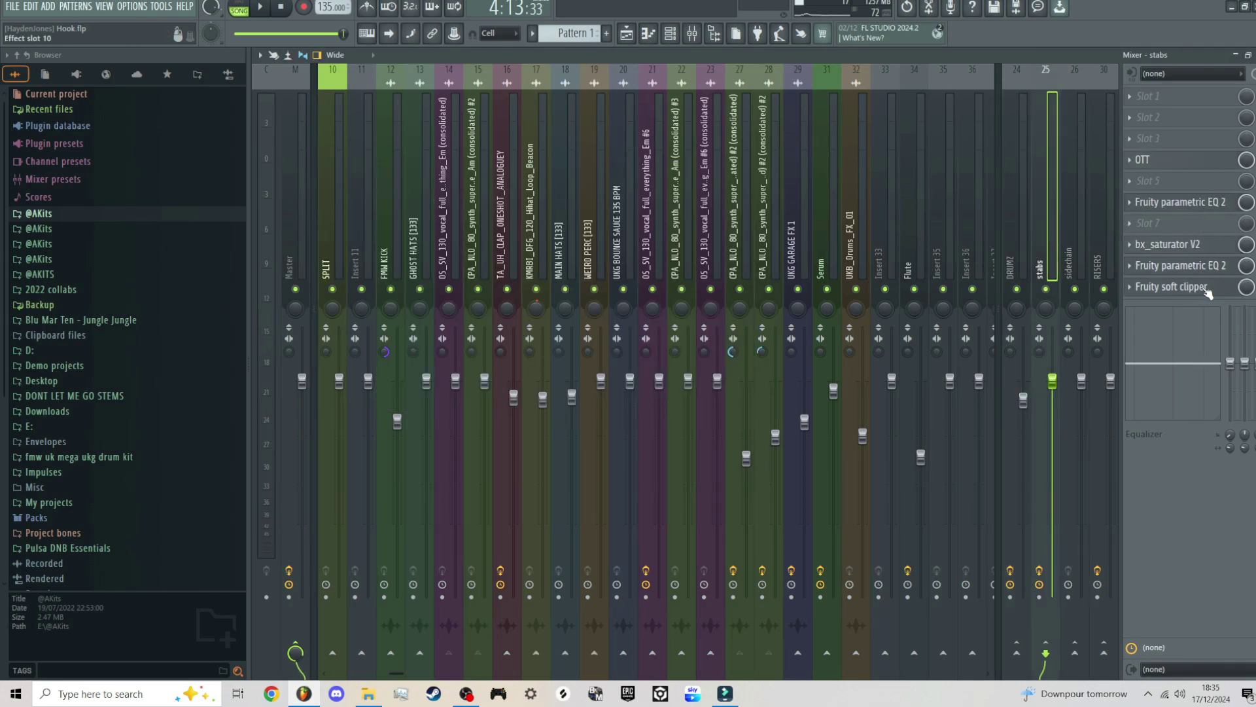
{"action": "left_click", "coordinate": [1086, 245]}
{"action": "left_click", "coordinate": [1100, 263]}
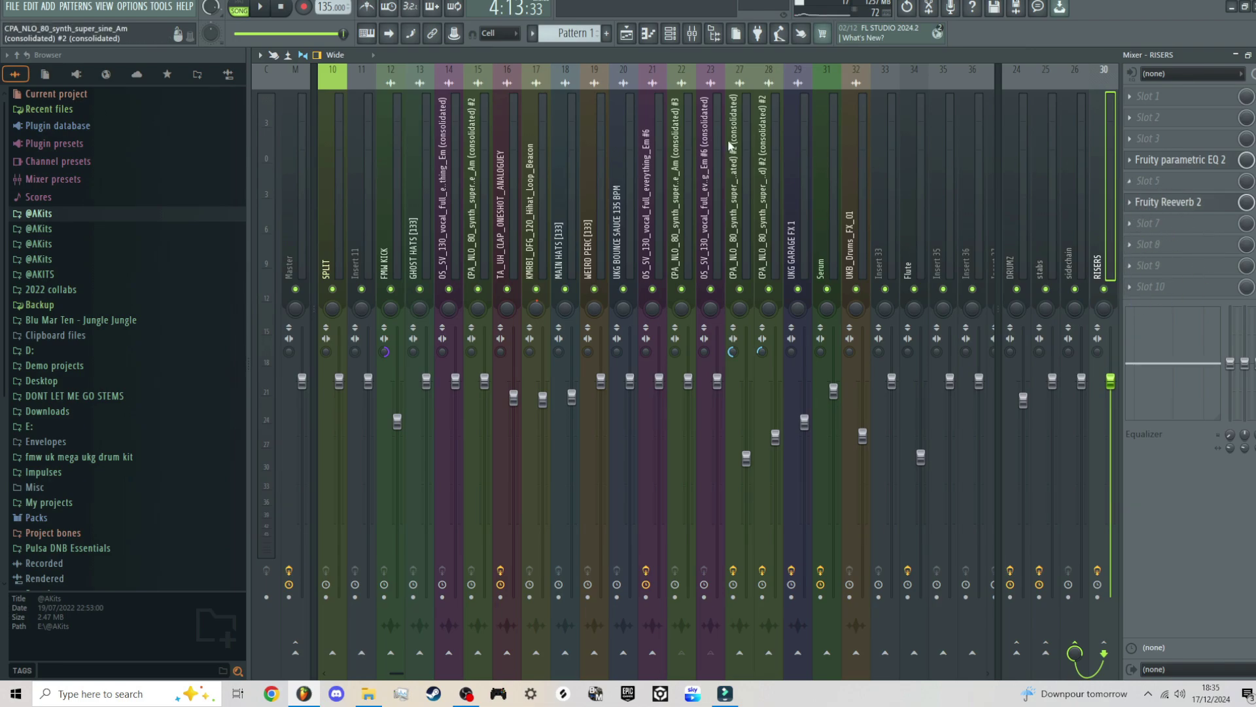
{"action": "left_click", "coordinate": [636, 36]}
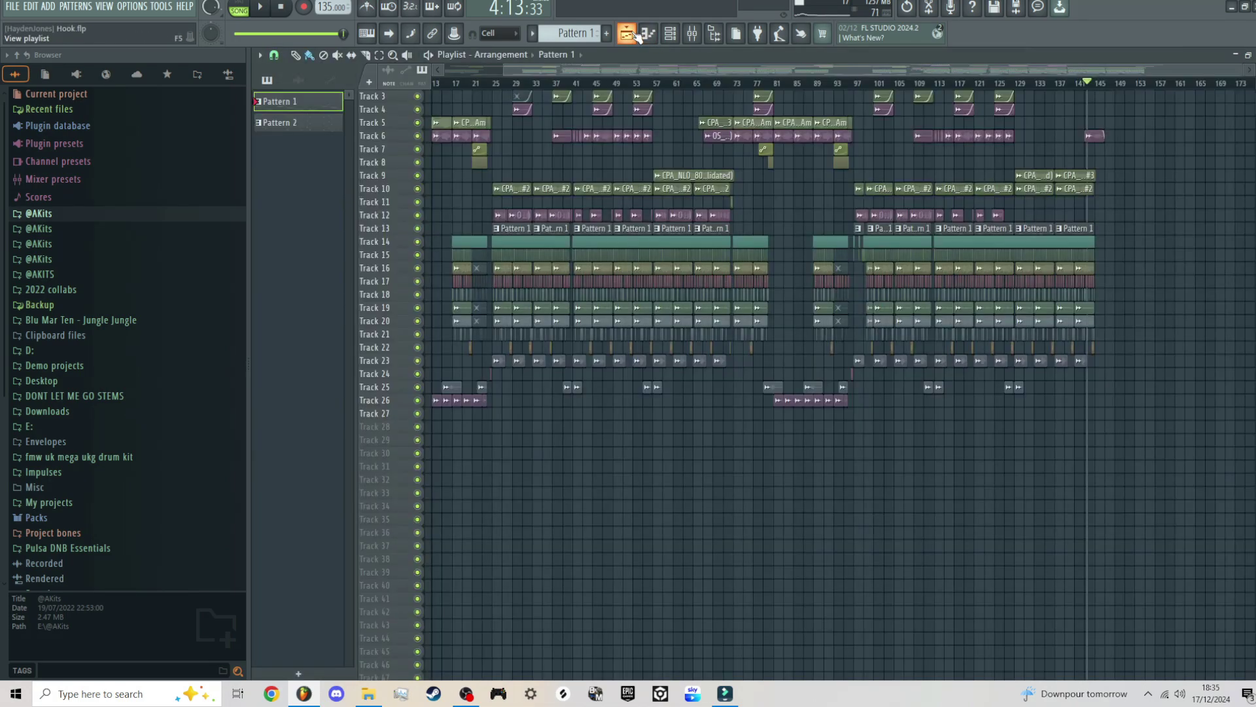